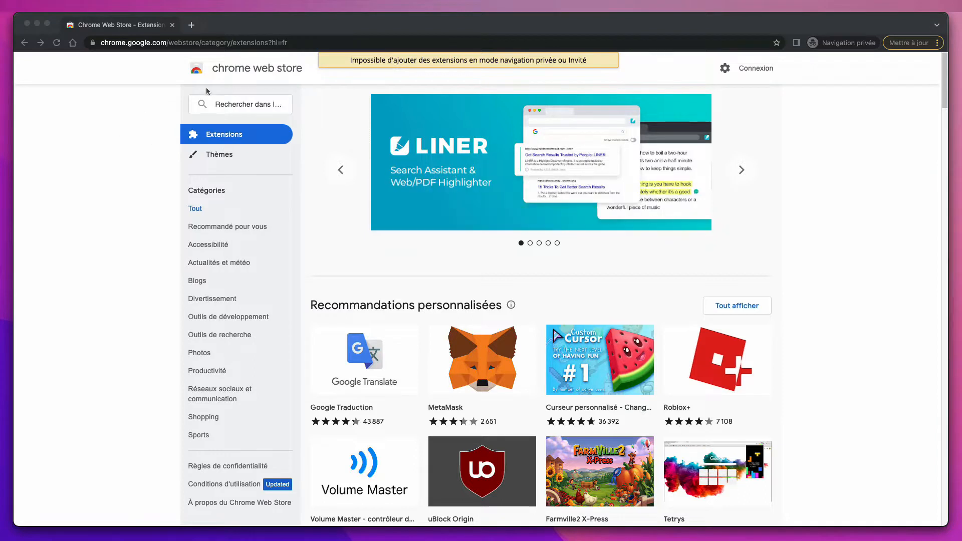
# Search the Chrome Web Store for "Frames" and open the Frames extension by madewithframes.com
pyautogui.click(226, 105)
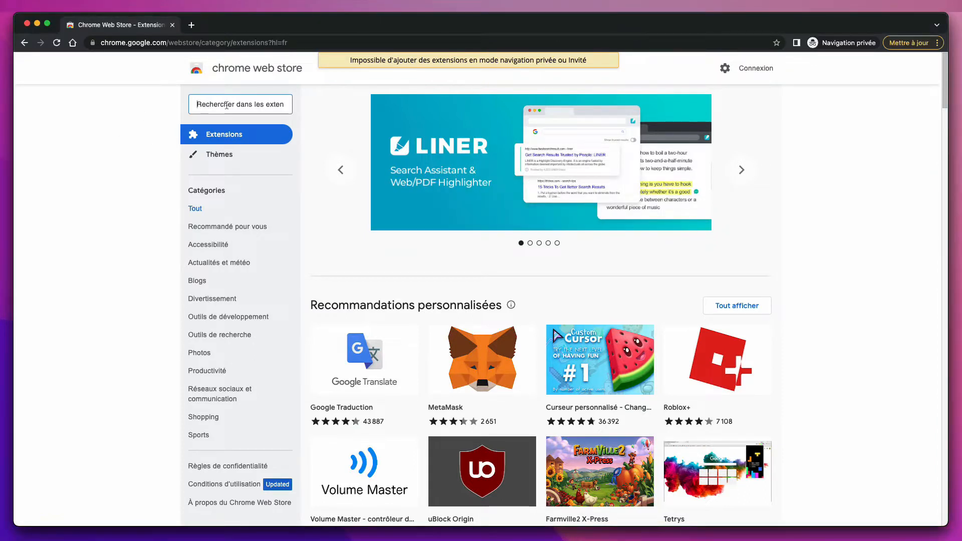
pyautogui.write('Frames')
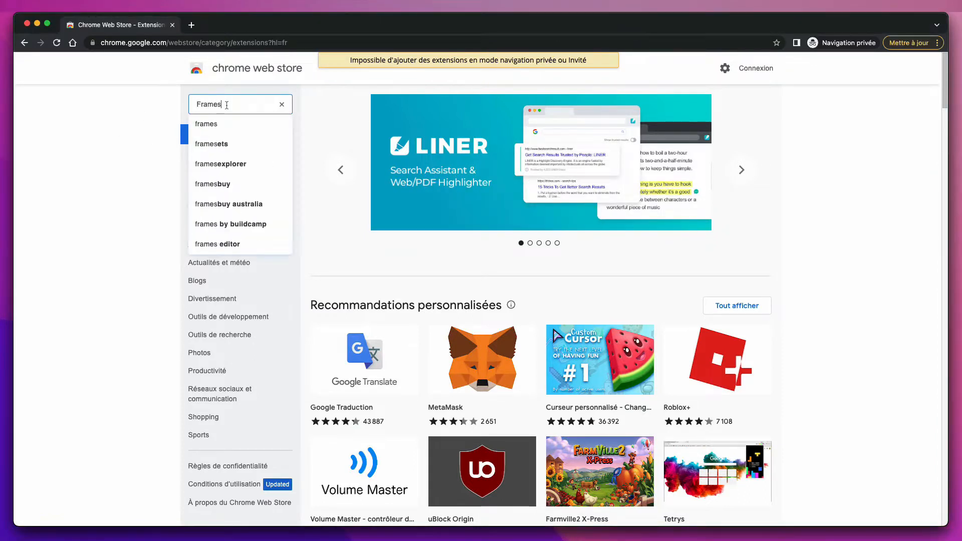
pyautogui.press('Return')
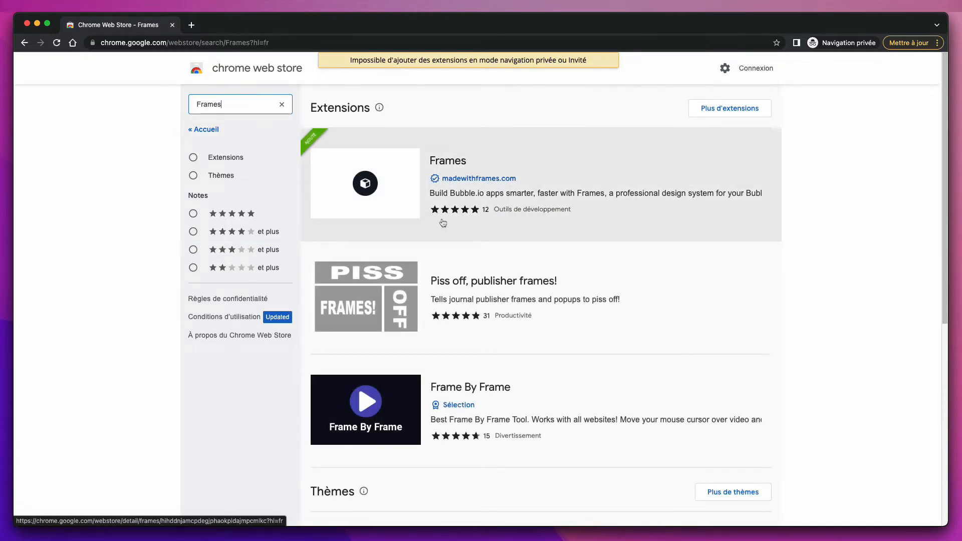
pyautogui.scroll(-7, 492, 359)
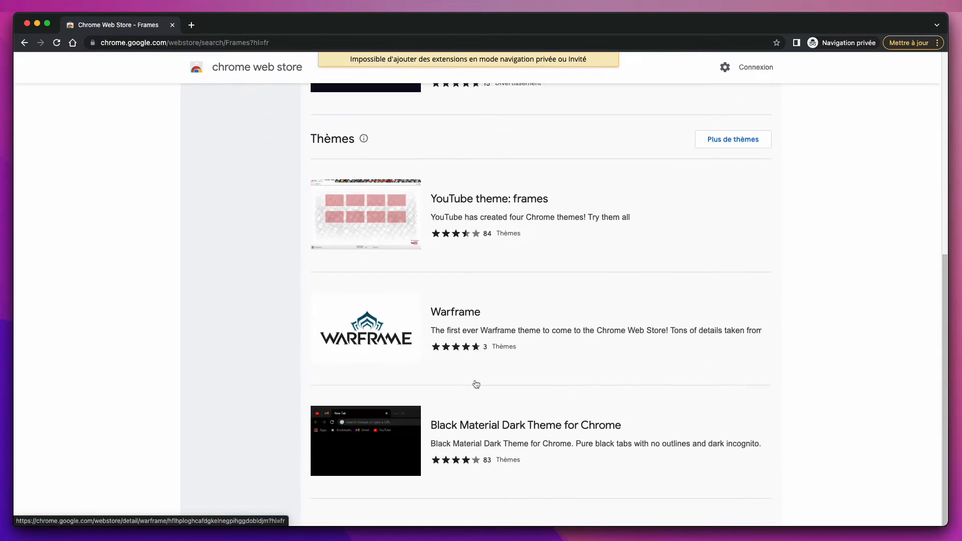
pyautogui.scroll(7, 476, 384)
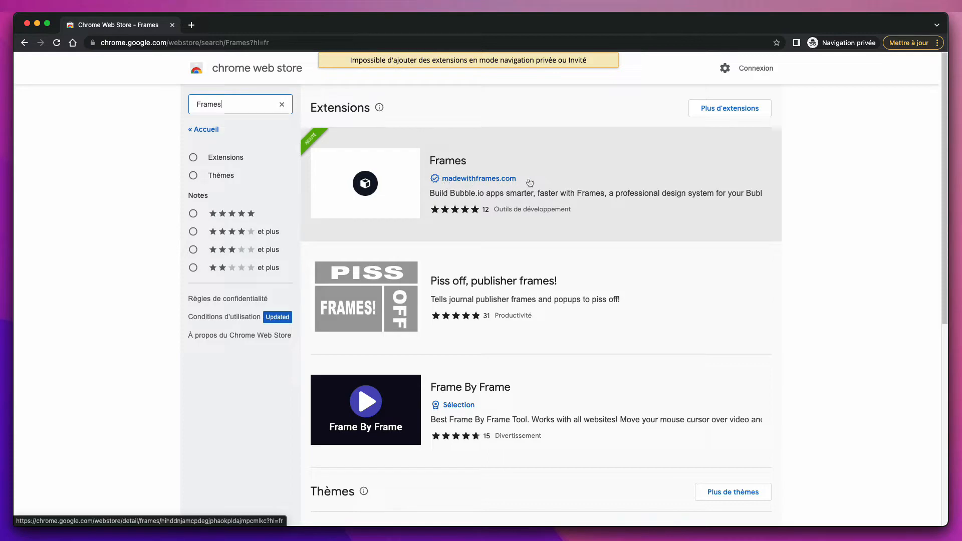
pyautogui.click(489, 175)
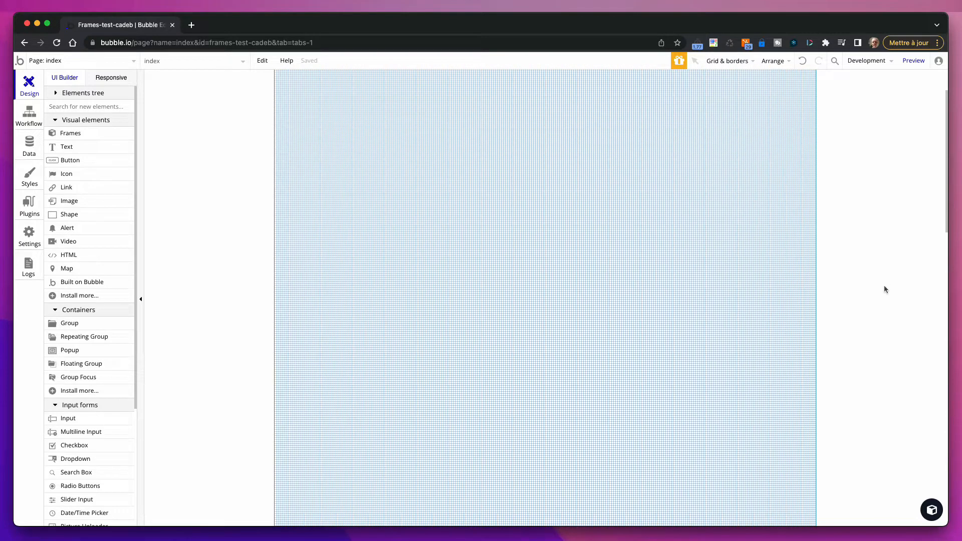
# Open the Frames library and browse its UI elements and component categories
pyautogui.click(932, 510)
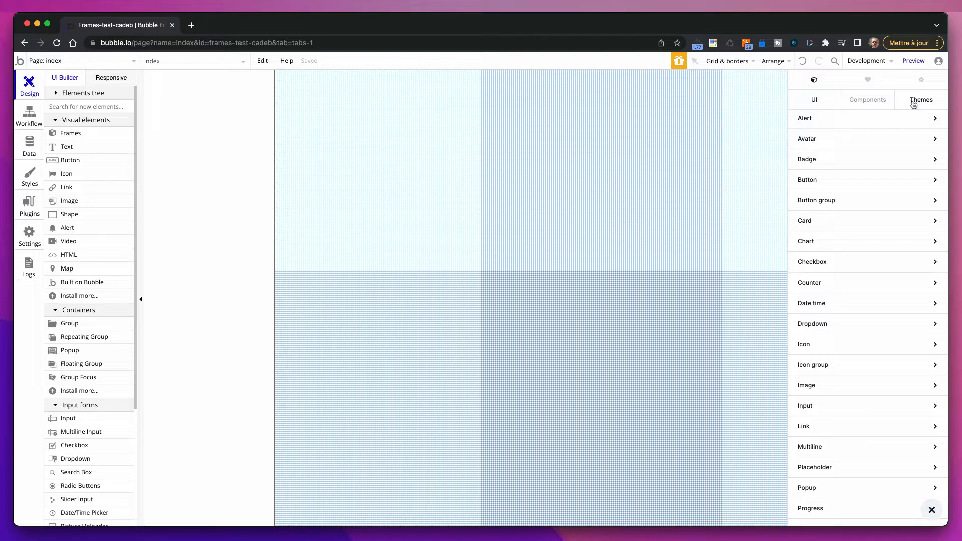
pyautogui.scroll(-3, 826, 411)
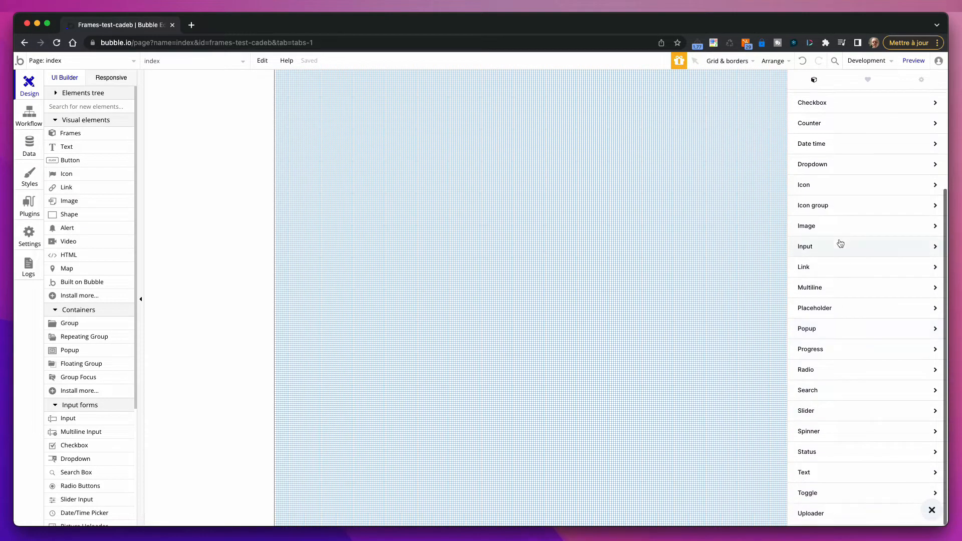
pyautogui.scroll(5, 855, 146)
pyautogui.click(862, 104)
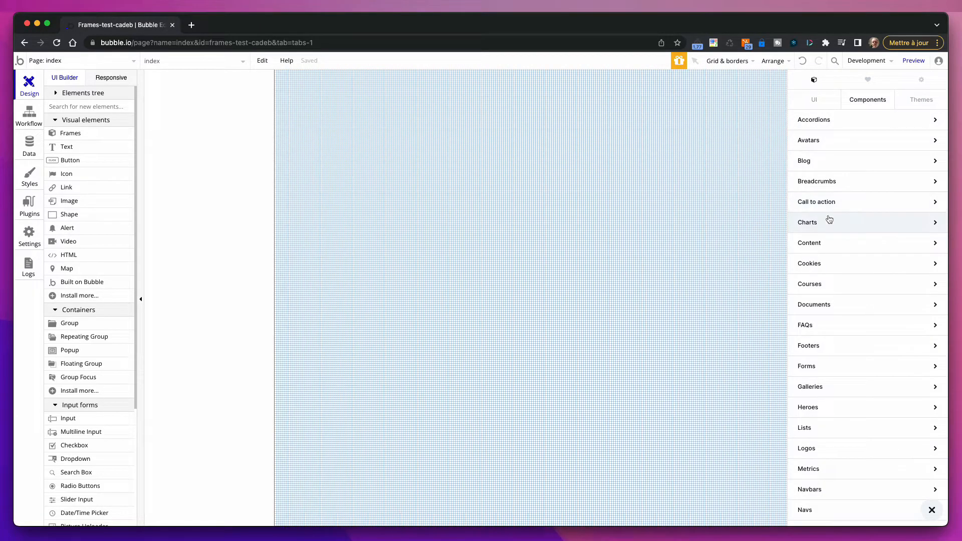
# Check the subscription plan in the Frames settings
pyautogui.click(921, 79)
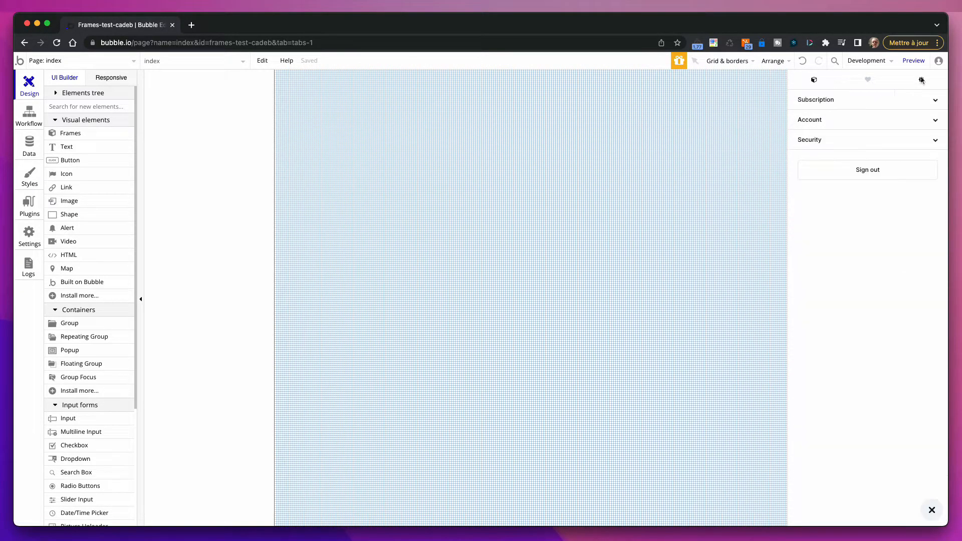
pyautogui.click(936, 101)
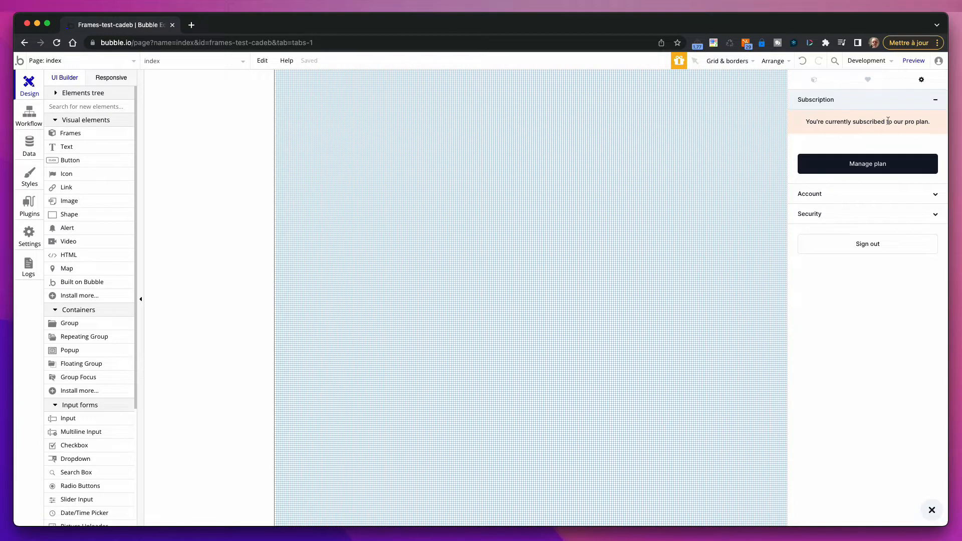
pyautogui.moveTo(930, 122); pyautogui.dragTo(877, 122)
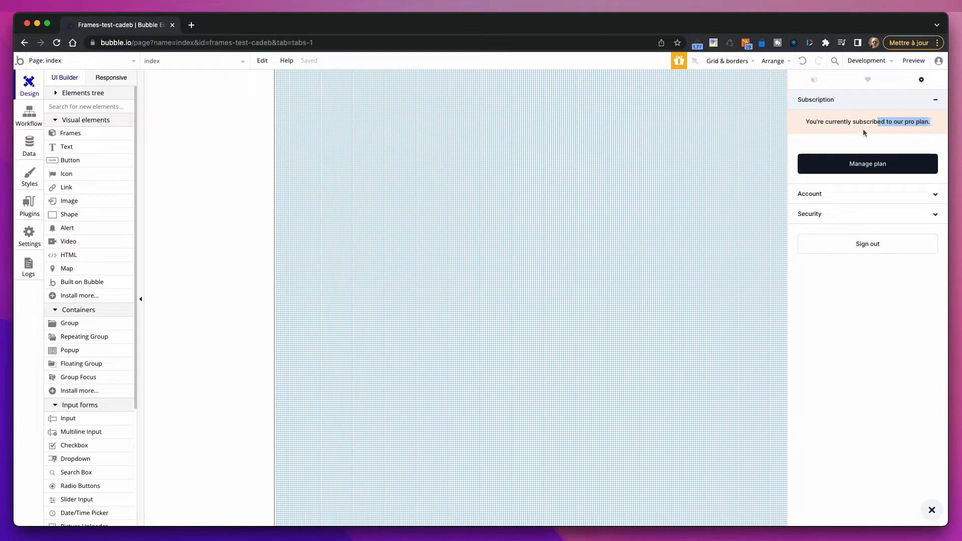
pyautogui.click(863, 129)
# Return to the Frames components and open the Heroes category
pyautogui.click(814, 80)
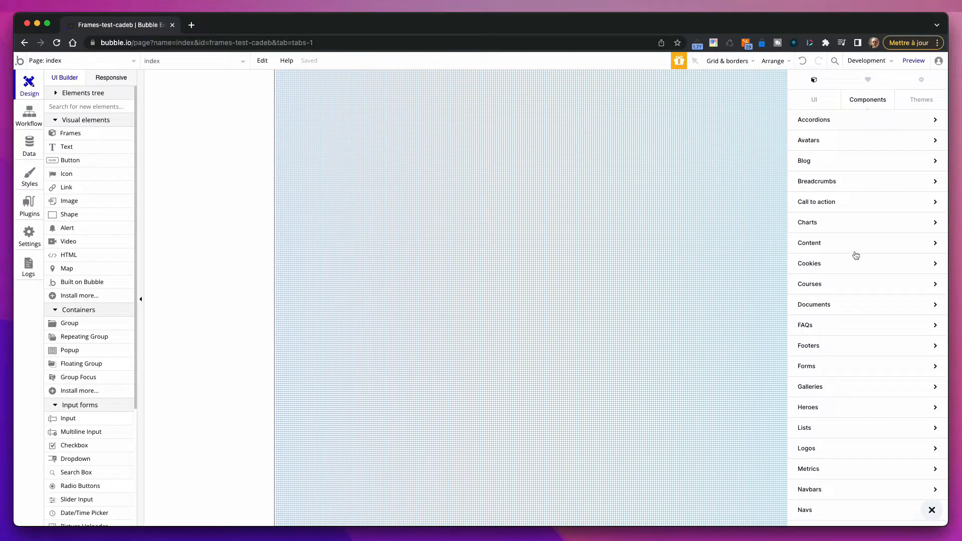
pyautogui.scroll(-1, 852, 249)
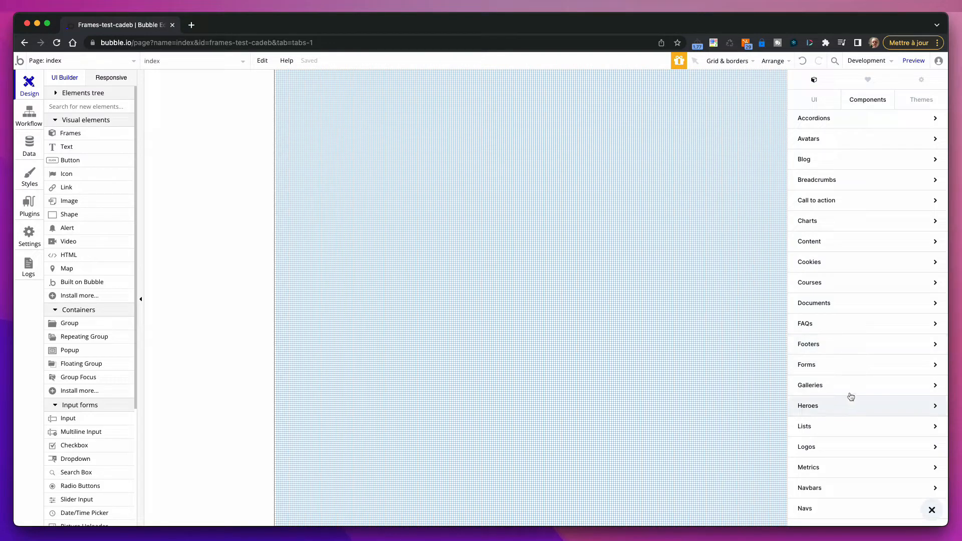
pyautogui.click(842, 407)
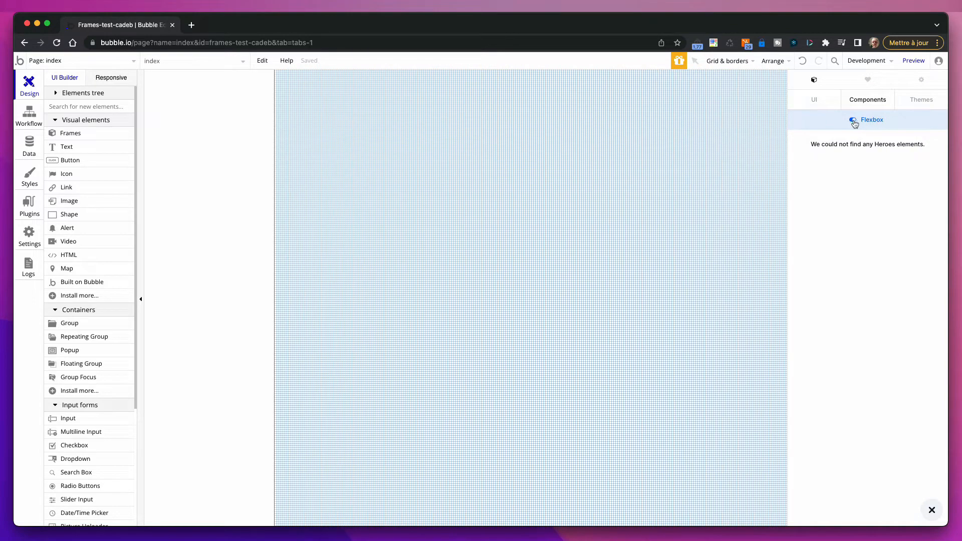
# Switch to the 404 page and upgrade it to the new responsive engine from the Frames library
pyautogui.click(102, 63)
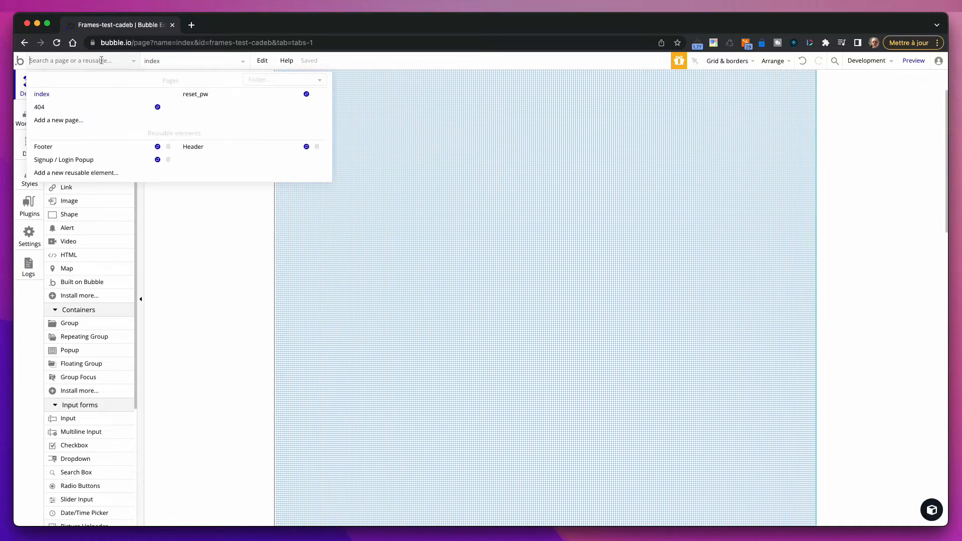
pyautogui.click(73, 107)
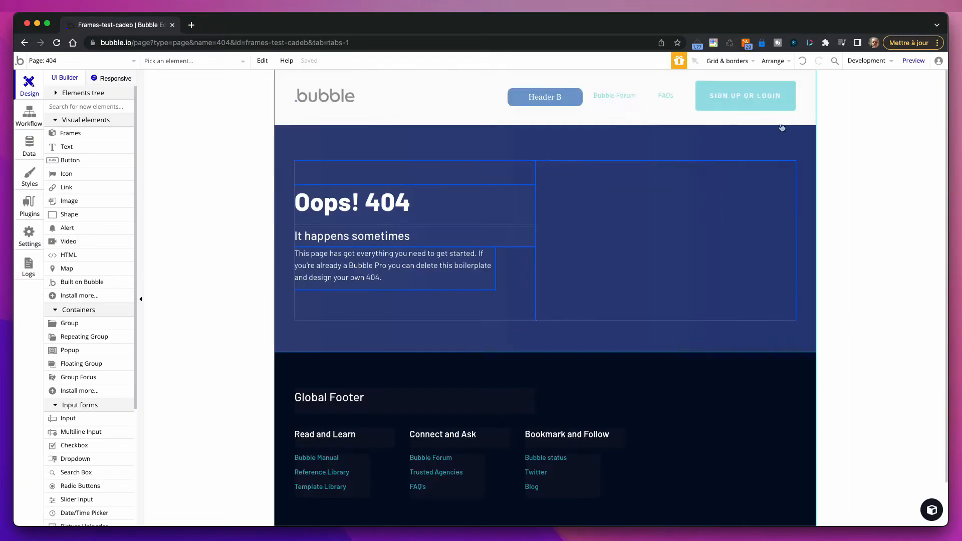
pyautogui.click(931, 510)
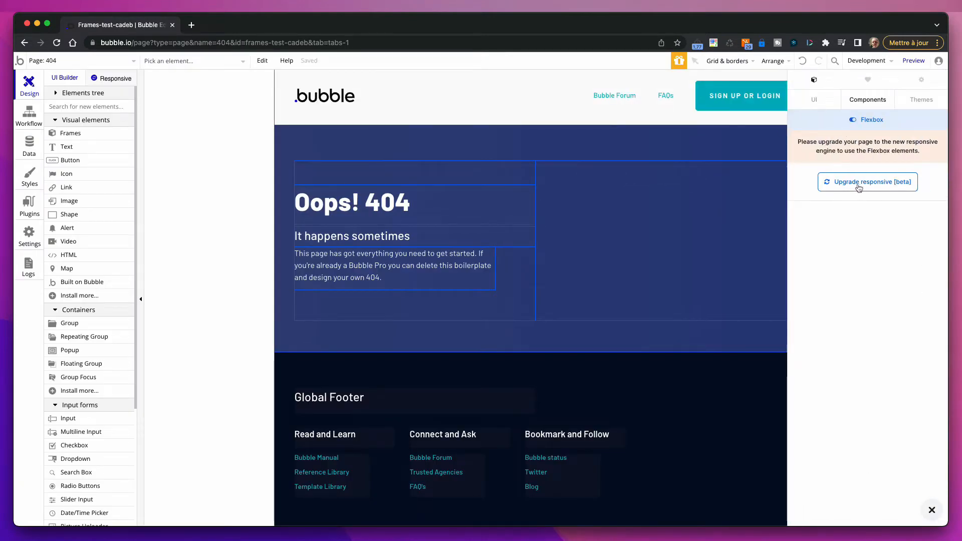
pyautogui.click(886, 187)
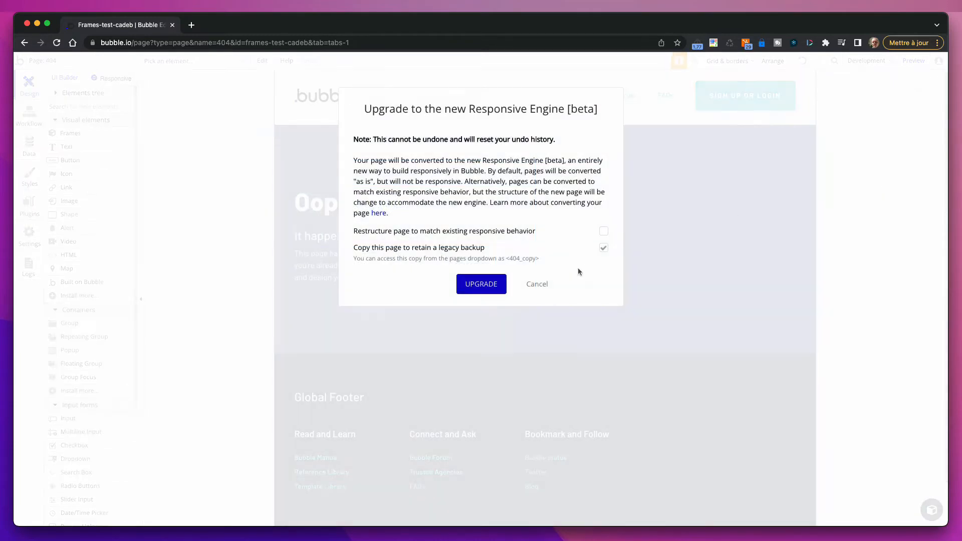
pyautogui.click(475, 287)
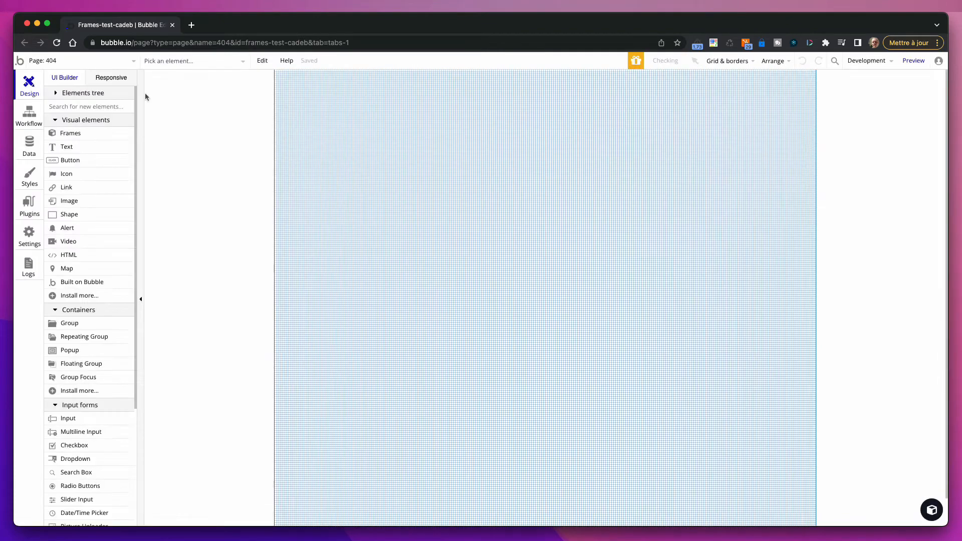
# Open the Footer reusable element and upgrade it to the new responsive engine without keeping a legacy backup
pyautogui.click(123, 61)
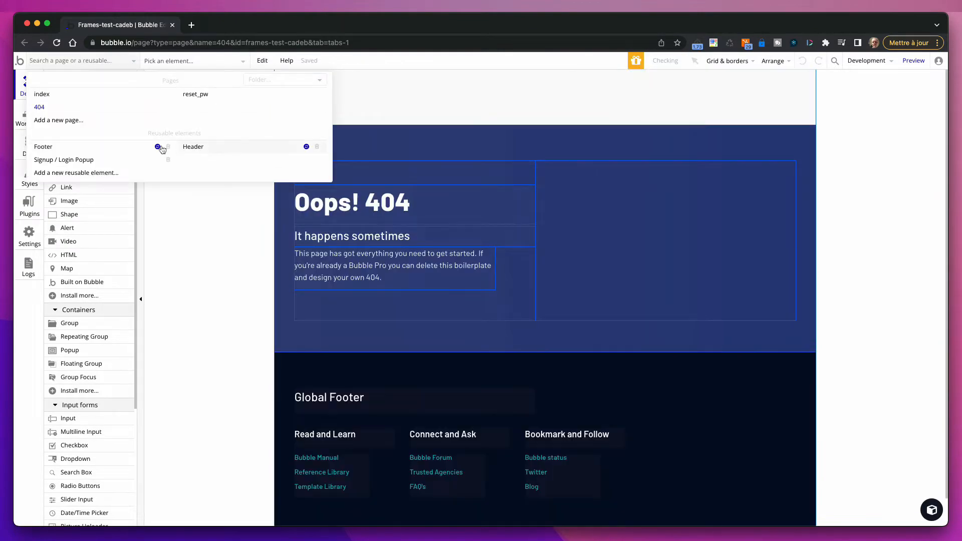
pyautogui.click(141, 149)
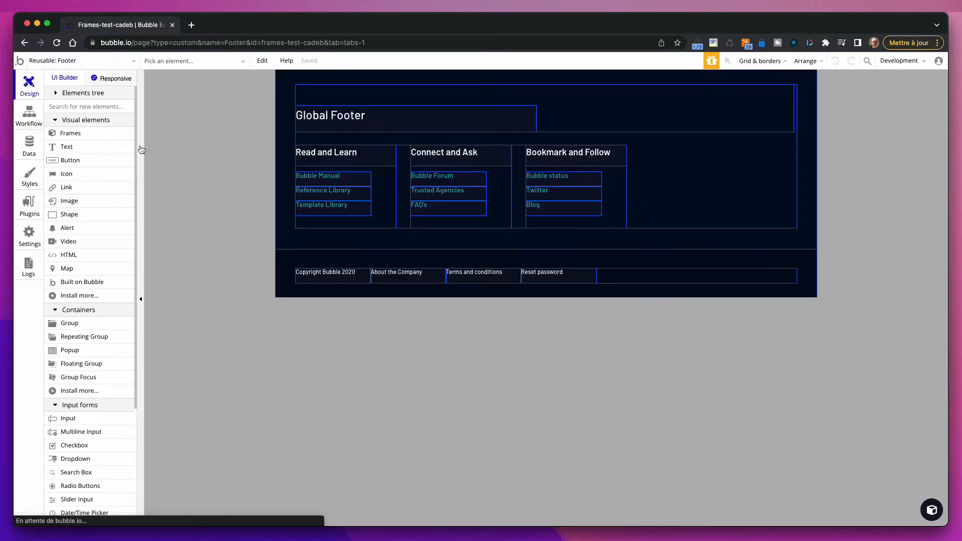
pyautogui.click(102, 79)
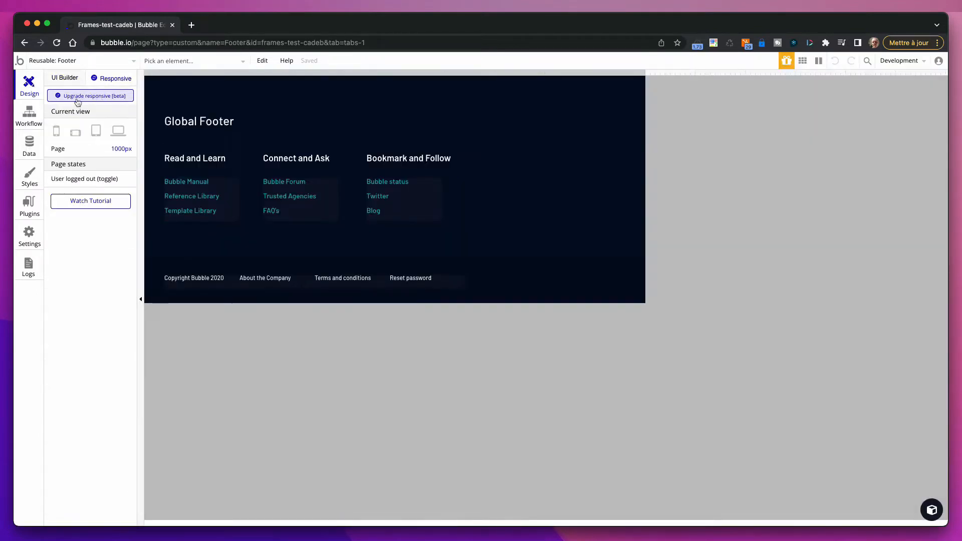
pyautogui.click(78, 96)
pyautogui.click(603, 249)
pyautogui.click(490, 283)
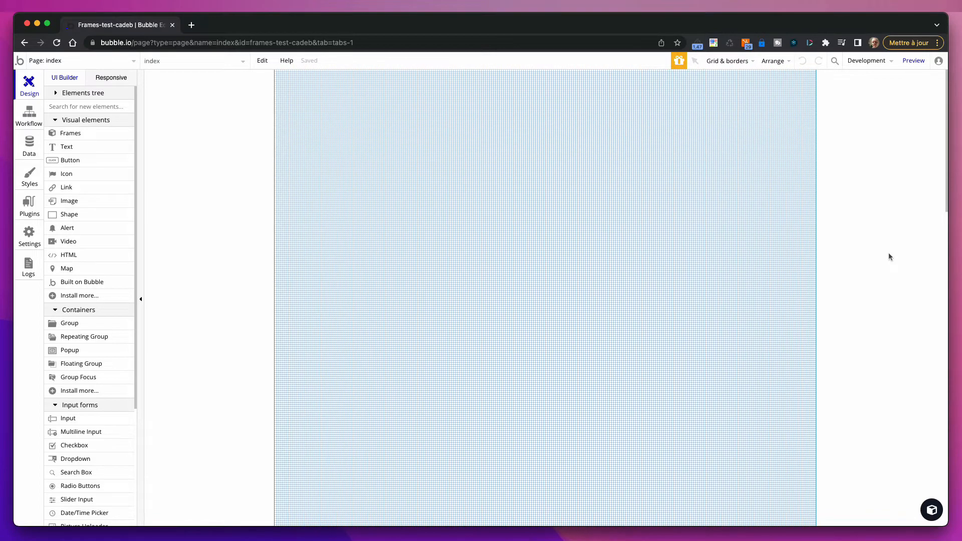
# Browse the Base themes in the Frames library and create a new page named page-01 from Base 01
pyautogui.click(931, 510)
pyautogui.click(918, 105)
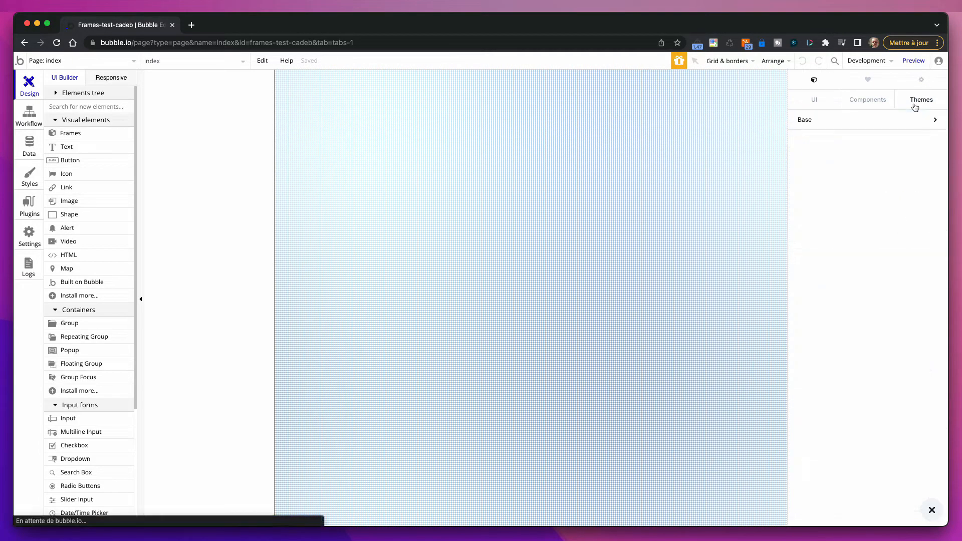
pyautogui.click(854, 122)
pyautogui.scroll(-10, 872, 290)
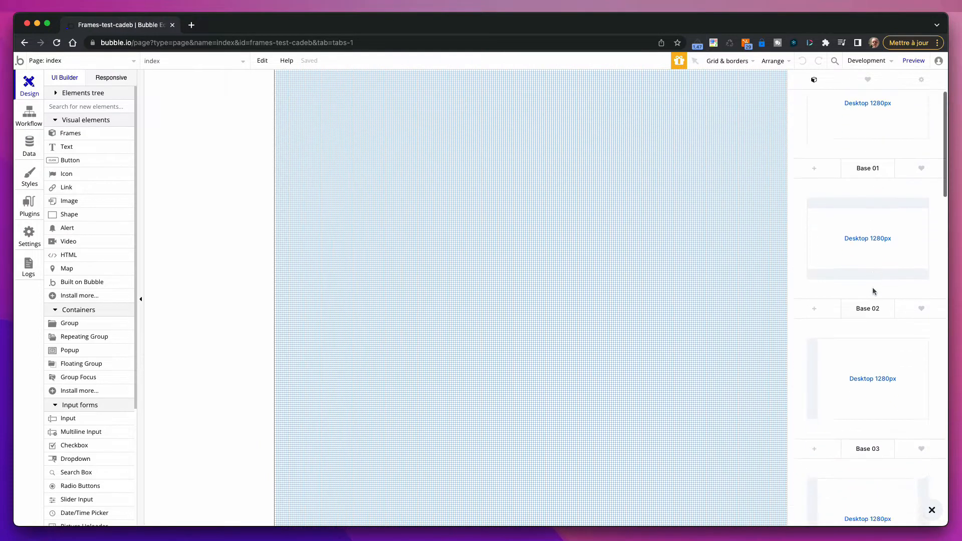
pyautogui.scroll(4, 869, 285)
pyautogui.scroll(-8, 872, 390)
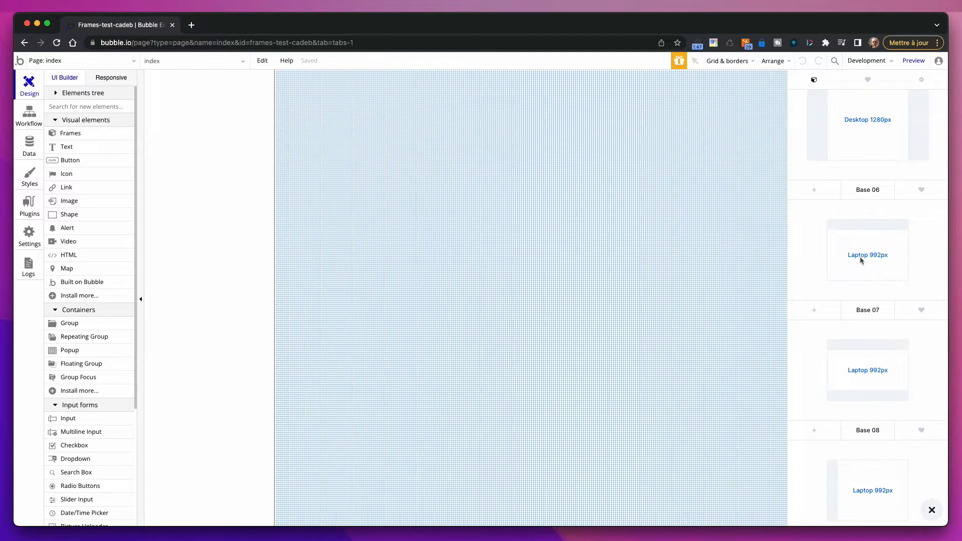
pyautogui.scroll(8, 862, 253)
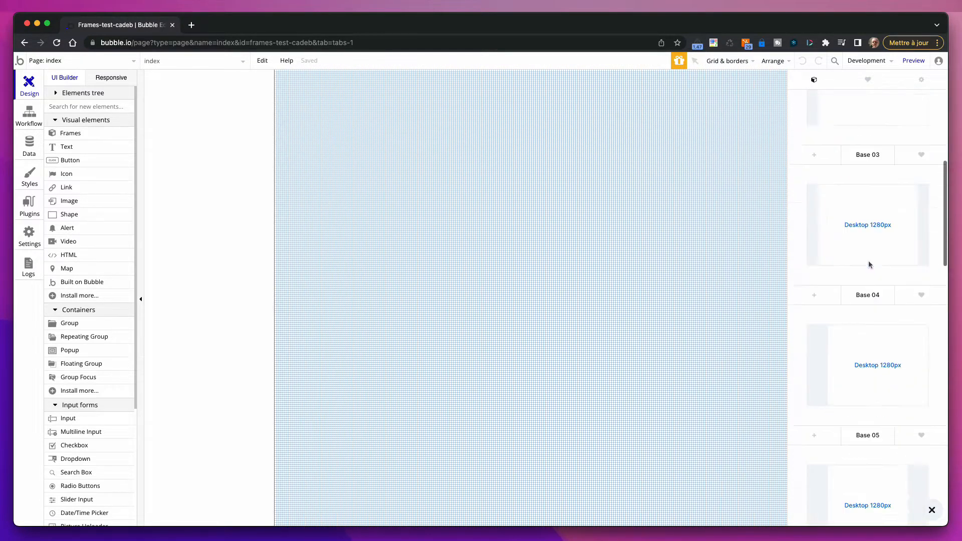
pyautogui.scroll(6, 870, 150)
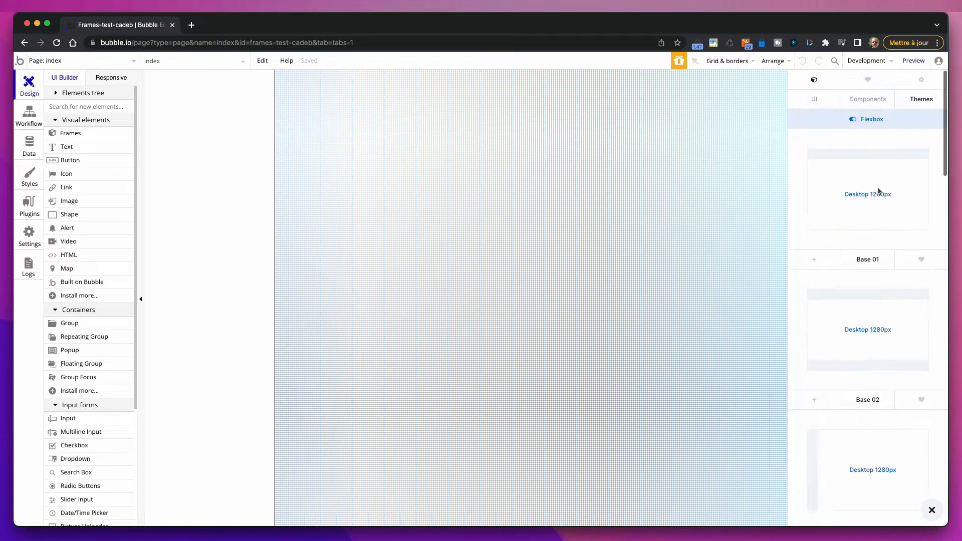
pyautogui.click(814, 261)
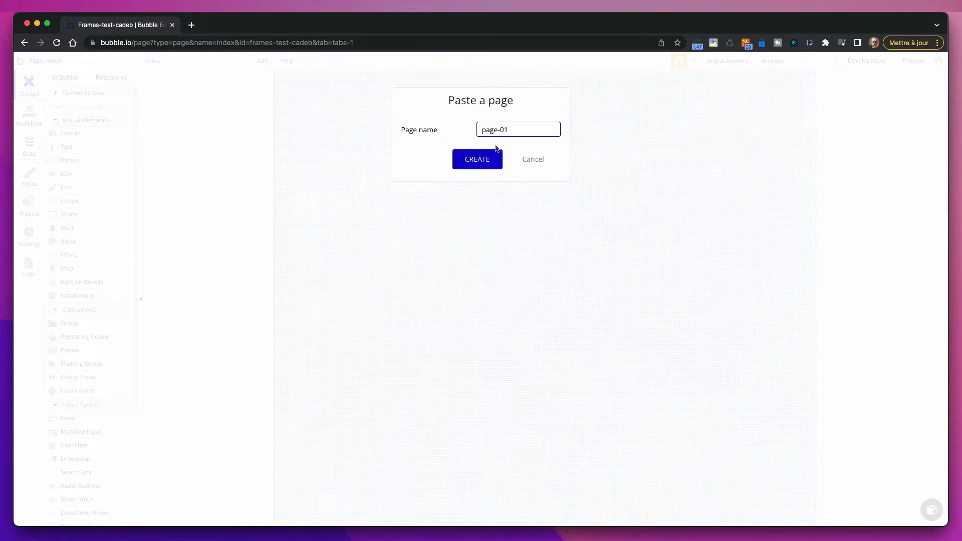
pyautogui.click(496, 169)
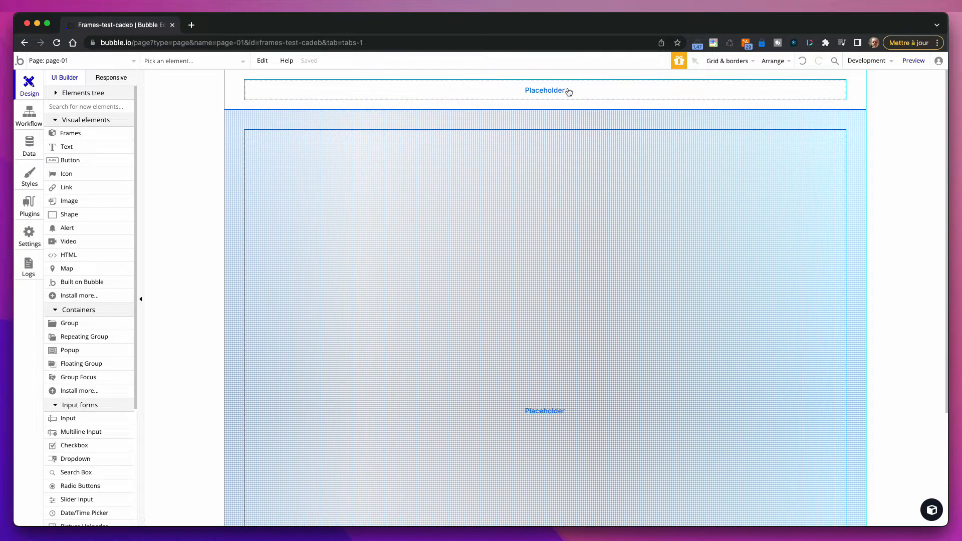
# Delete the placeholder text from the header of page-01
pyautogui.click(547, 381)
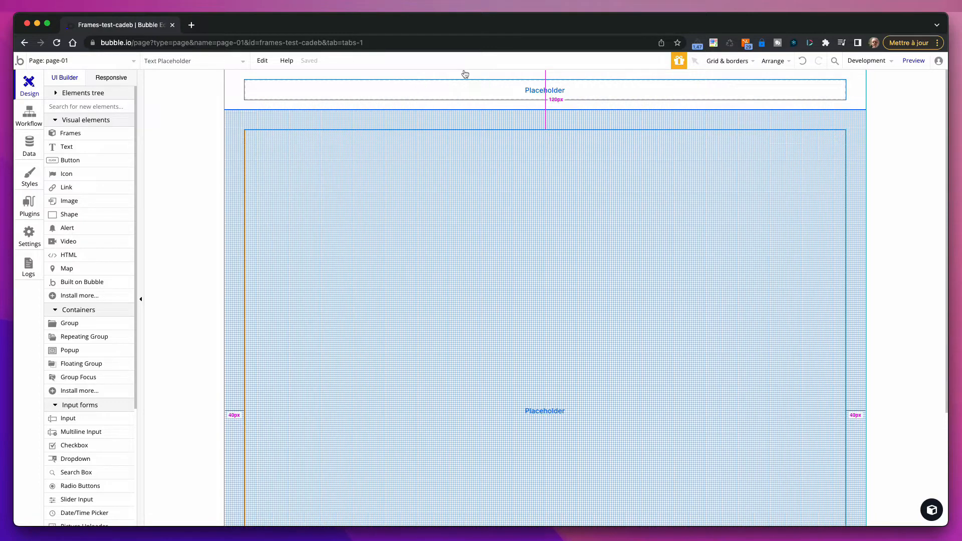
pyautogui.click(503, 90)
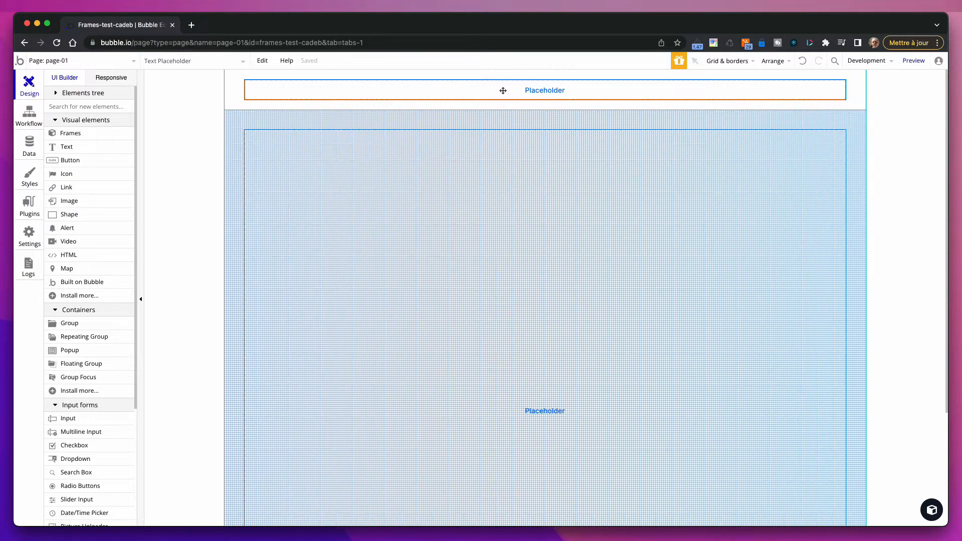
pyautogui.press('Delete')
# Browse the navbar components in the Frames library and copy Navbar 09
pyautogui.click(510, 86)
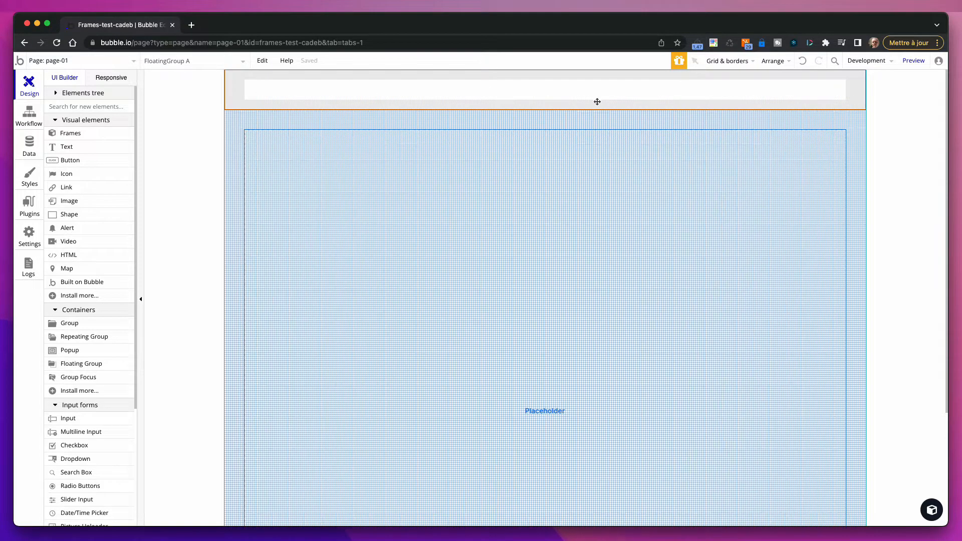
pyautogui.click(931, 510)
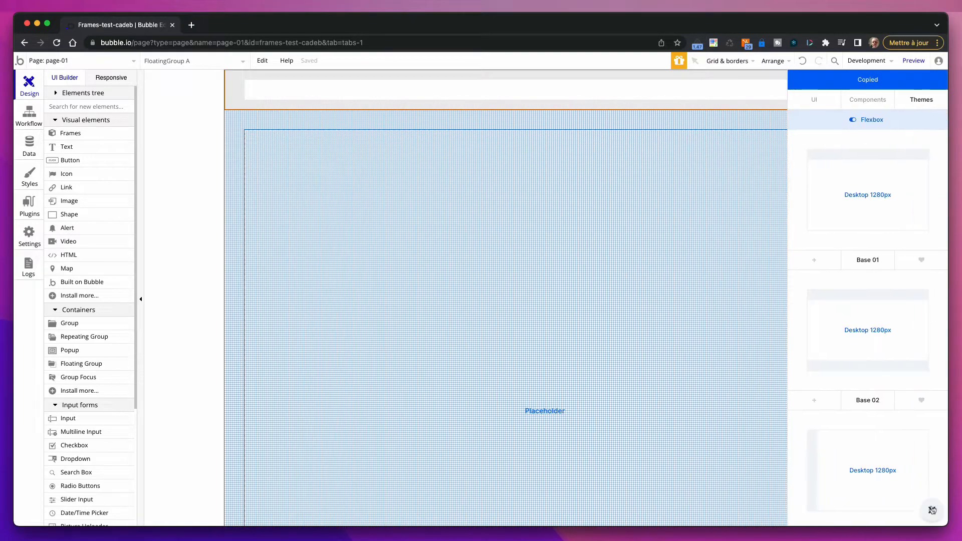
pyautogui.click(868, 100)
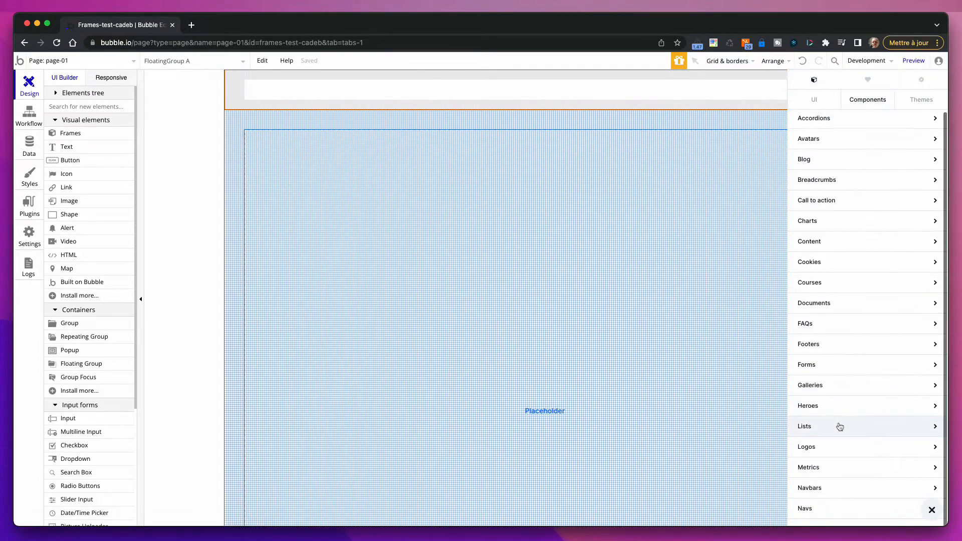
pyautogui.scroll(-4, 839, 421)
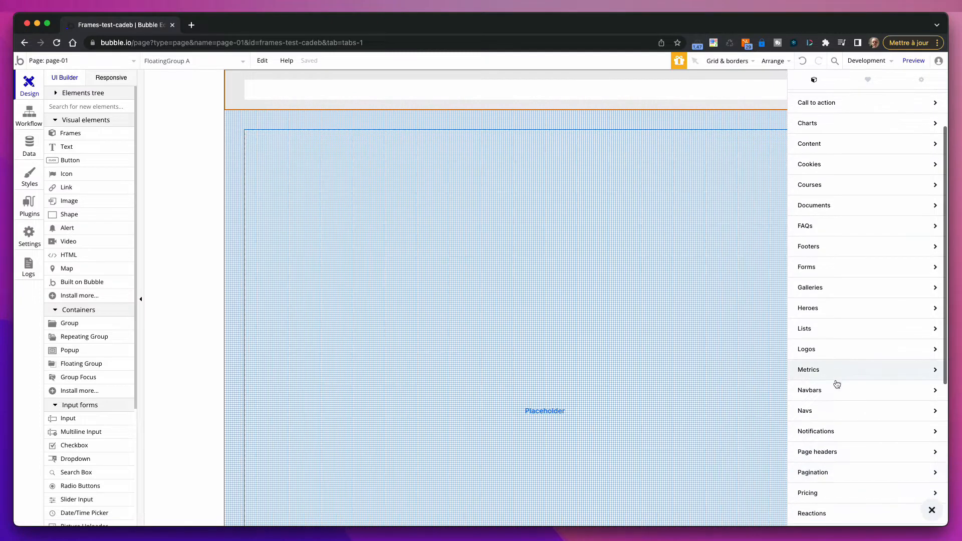
pyautogui.click(835, 398)
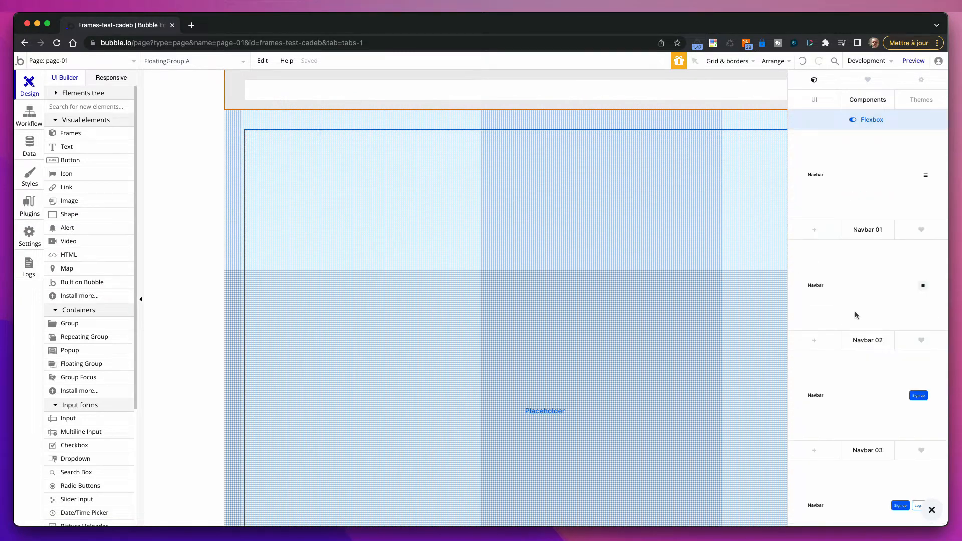
pyautogui.scroll(-2, 855, 310)
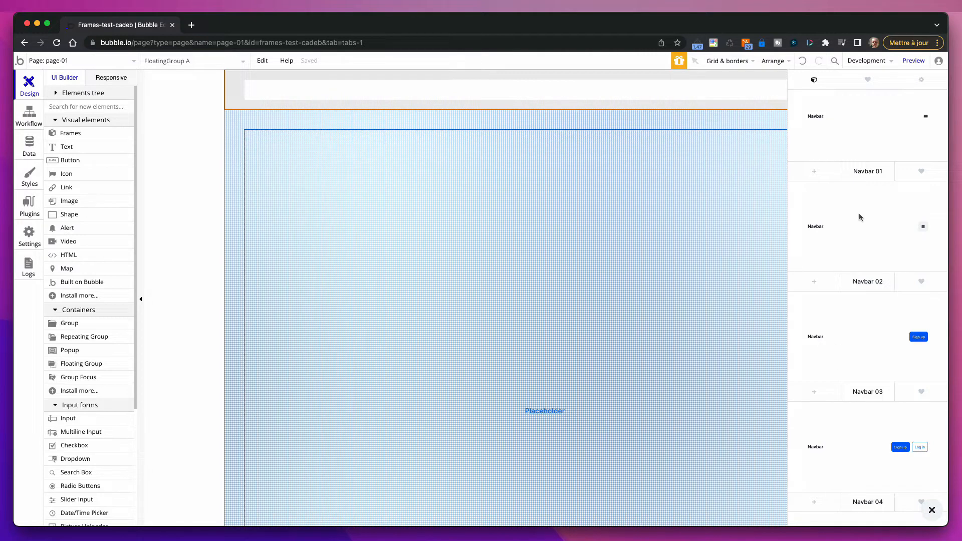
pyautogui.scroll(2, 859, 217)
pyautogui.click(860, 117)
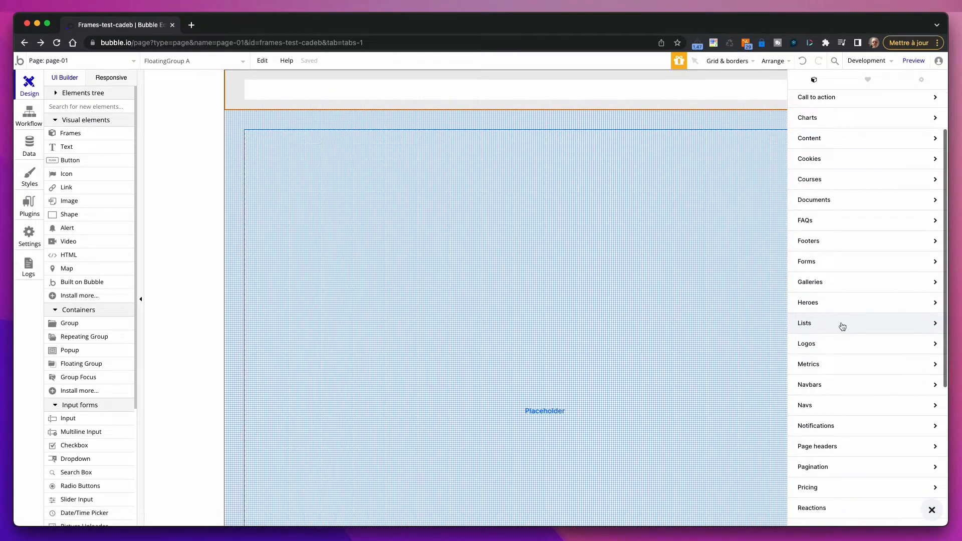
pyautogui.click(855, 387)
pyautogui.scroll(-10, 867, 359)
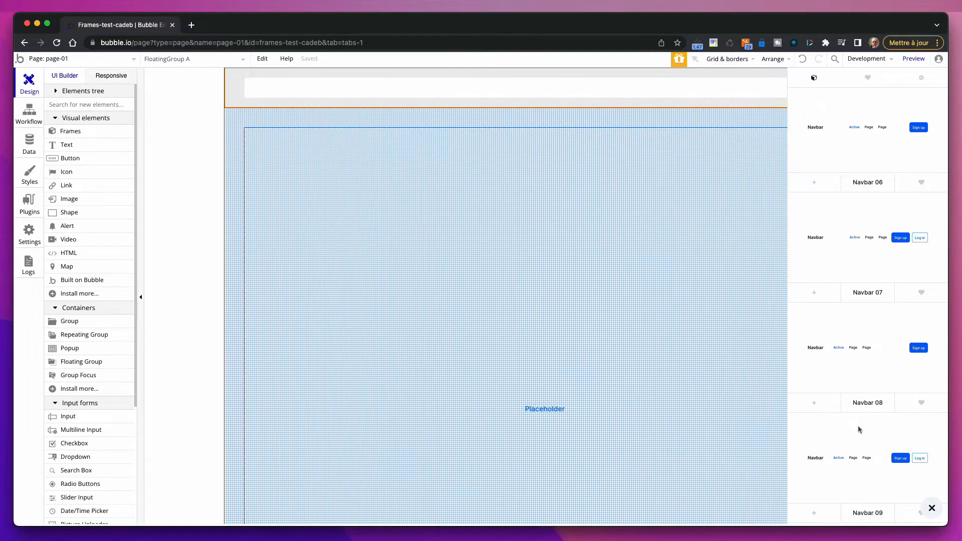
pyautogui.click(814, 517)
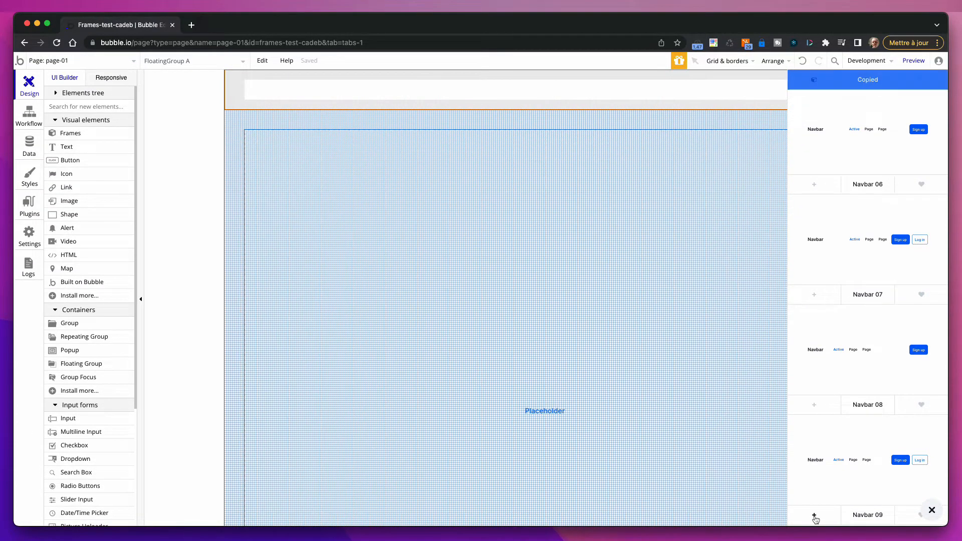
# Paste the copied Frames navbar into the emptied header floating group of page-01
pyautogui.rightClick(478, 96)
pyautogui.click(404, 86)
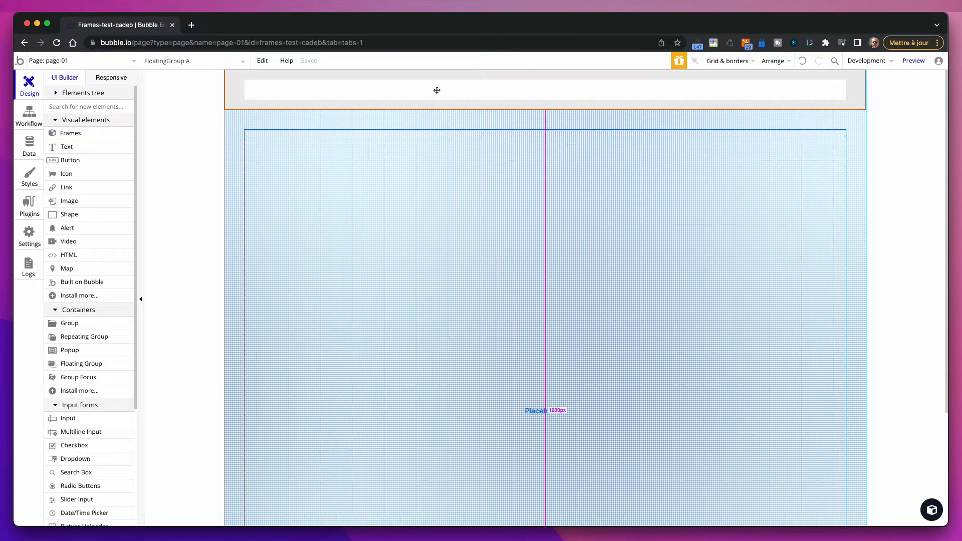
pyautogui.rightClick(436, 89)
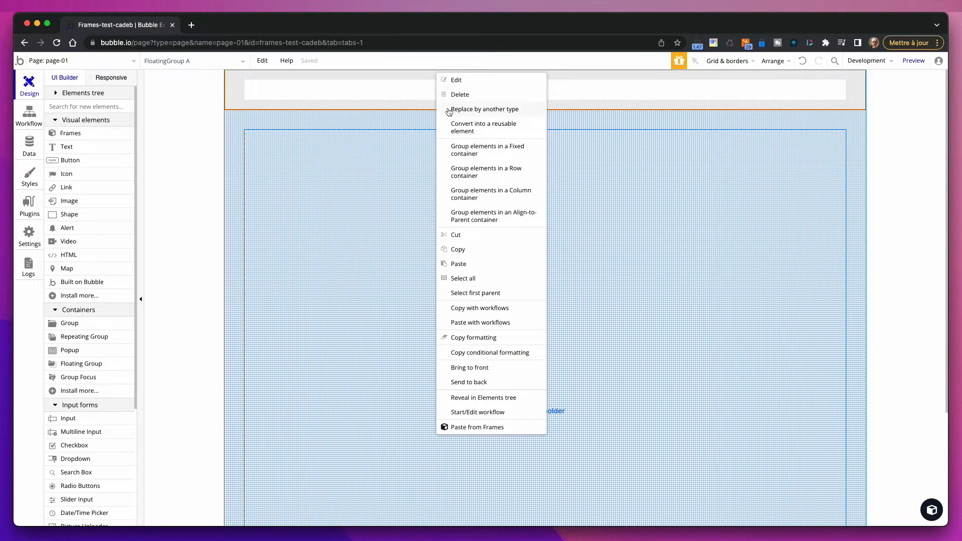
pyautogui.click(466, 429)
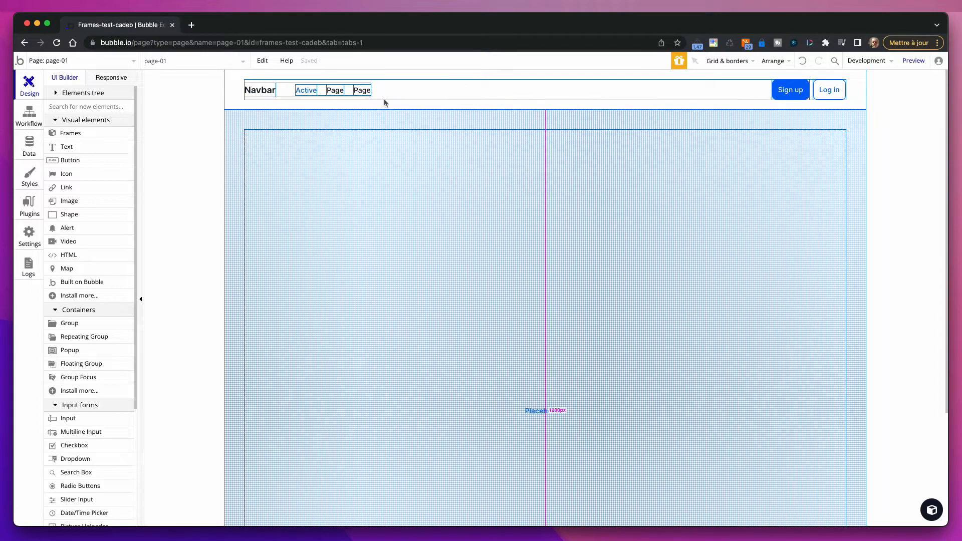
# Change the navbar's title text to TEST CADEB
pyautogui.doubleClick(270, 90)
pyautogui.write('TEST ACE')
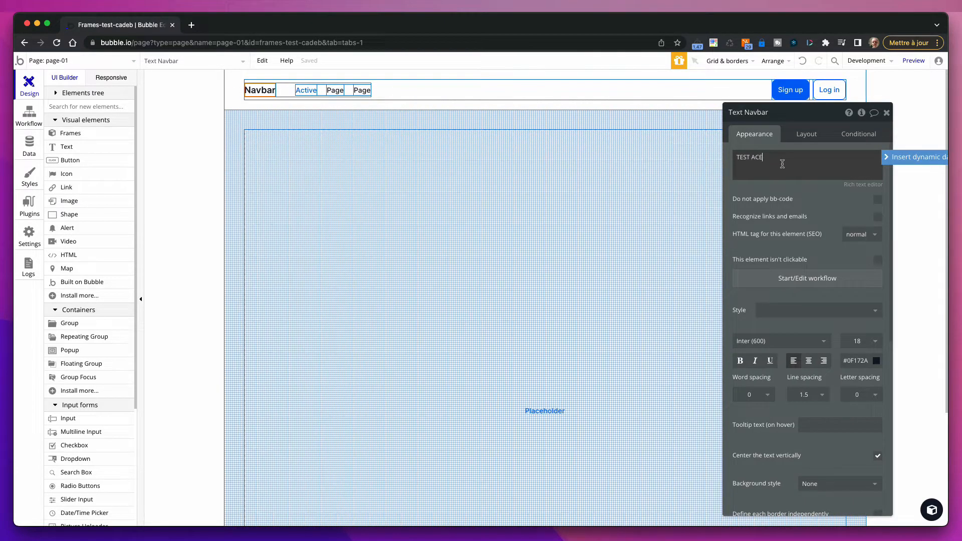
pyautogui.write('B')
pyautogui.doubleClick(783, 158)
pyautogui.write('CADEB')
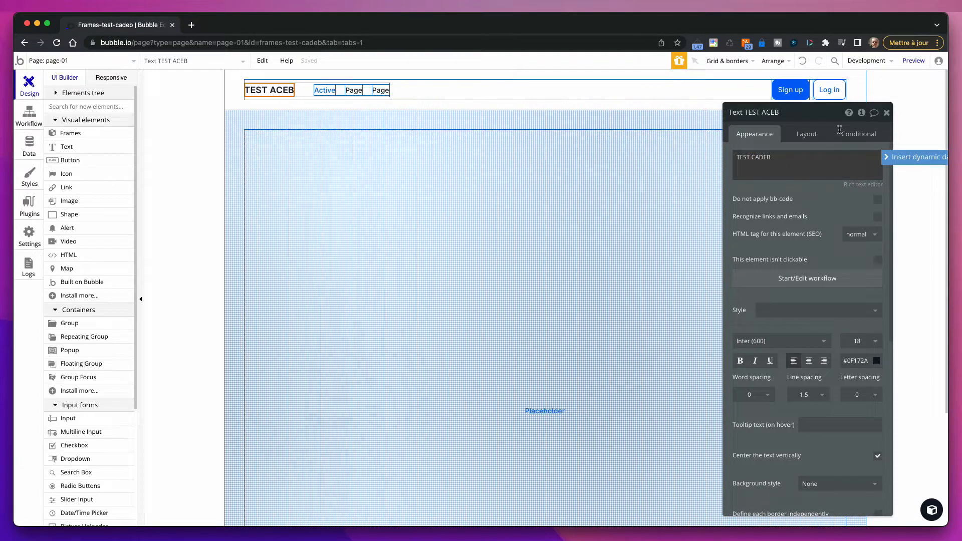
pyautogui.click(909, 99)
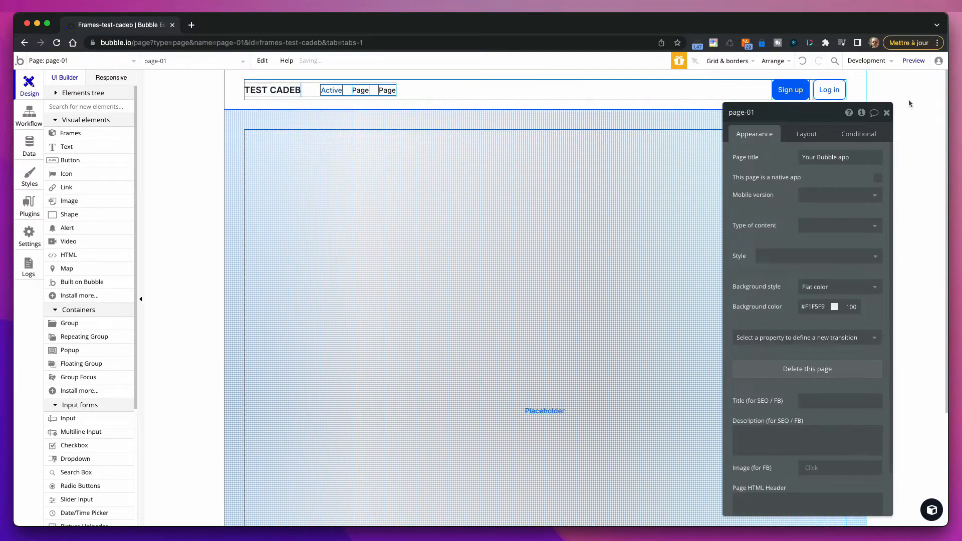
# Change the text of the navbar's active link to Admin
pyautogui.click(331, 90)
pyautogui.doubleClick(766, 161)
pyautogui.write('A')
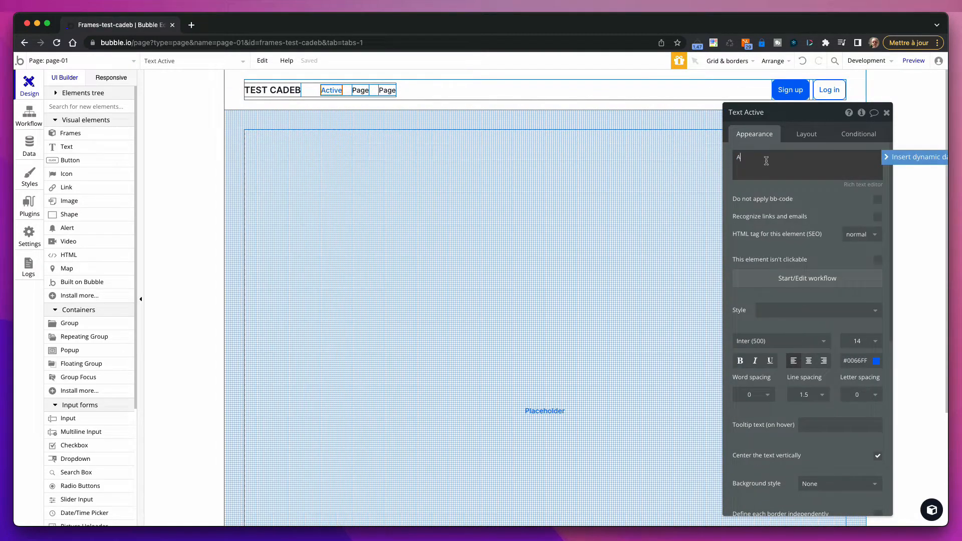
pyautogui.write('dmin')
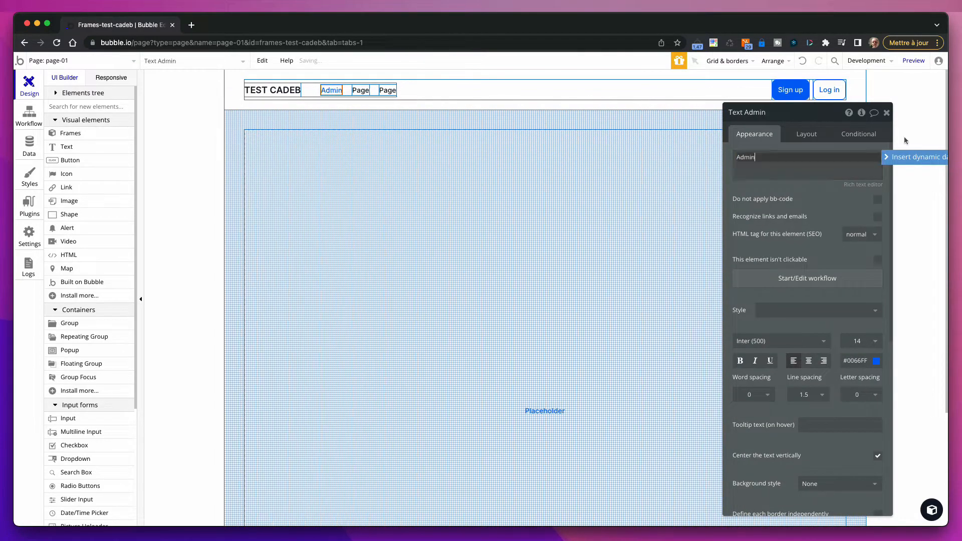
pyautogui.click(928, 112)
# Rename the two remaining navbar page links as Utilisateurs and Commandes
pyautogui.click(361, 91)
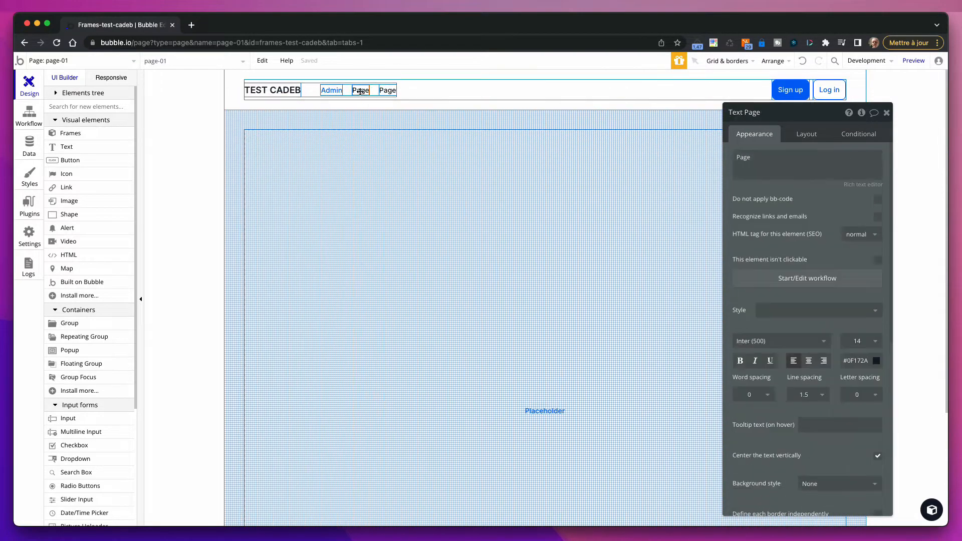
pyautogui.doubleClick(786, 158)
pyautogui.write('Utilisateurs')
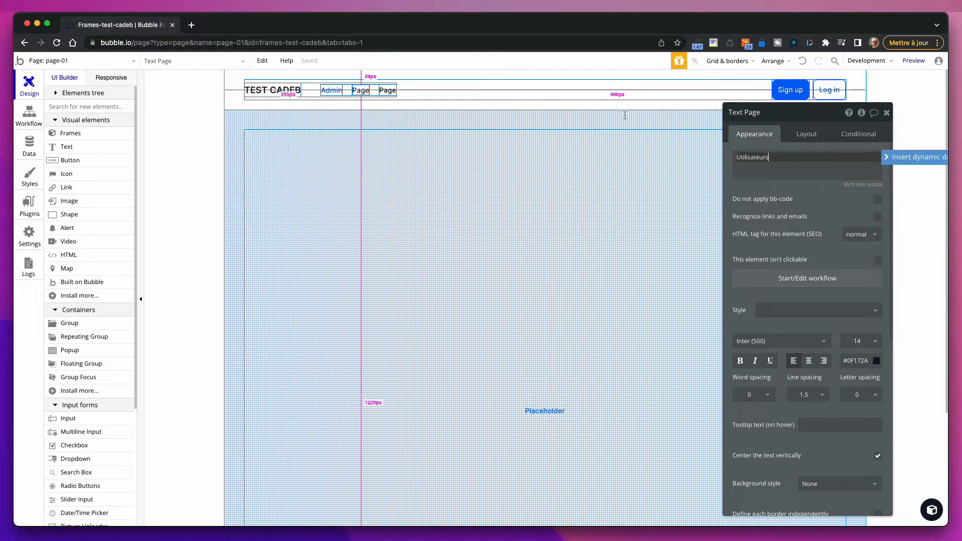
pyautogui.click(409, 90)
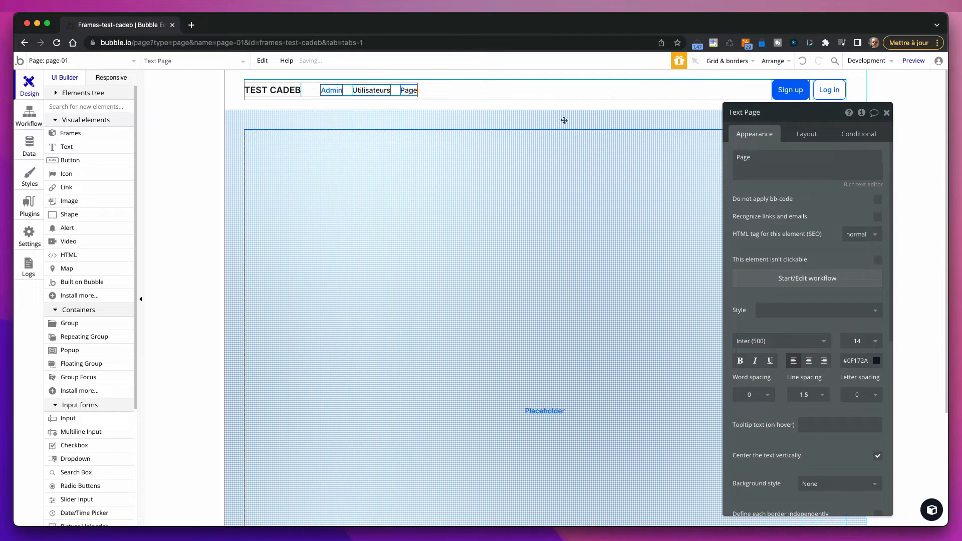
pyautogui.doubleClick(791, 159)
pyautogui.write('Co')
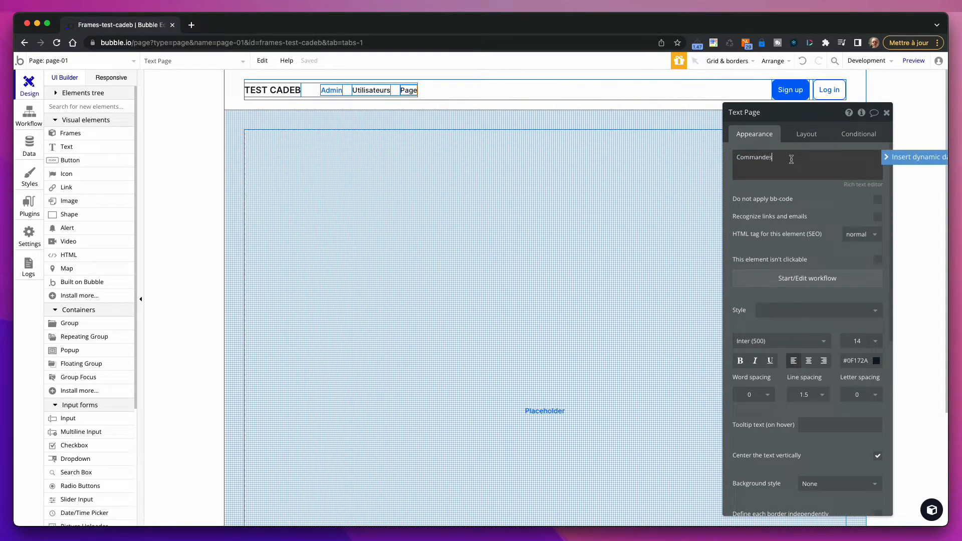
pyautogui.write('mmandes')
pyautogui.click(915, 104)
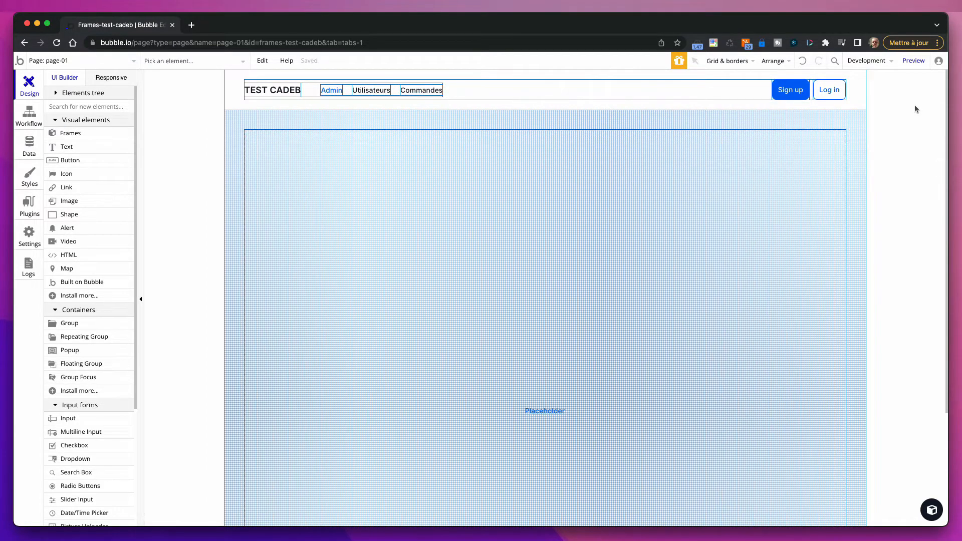
# Change the label of the navbar's Sign up button to INSCRIPTION
pyautogui.doubleClick(789, 90)
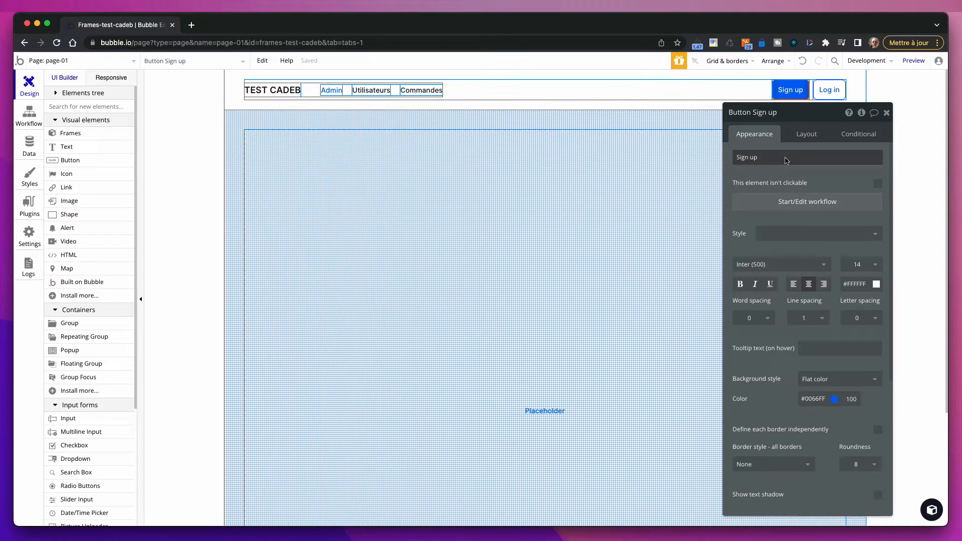
pyautogui.tripleClick(785, 158)
pyautogui.write('Co')
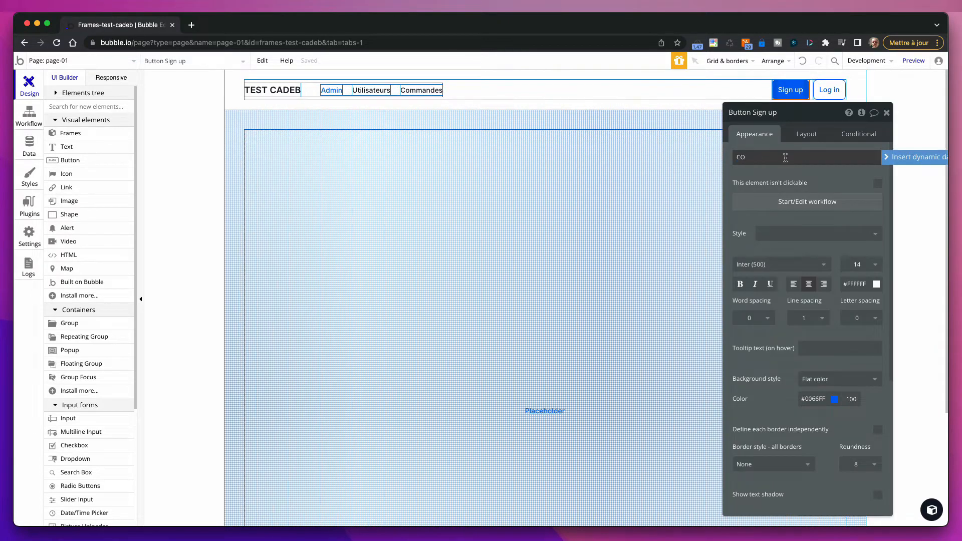
pyautogui.press('BackSpace')
pyautogui.press('BackSpace')
pyautogui.write('INSCRIPTION')
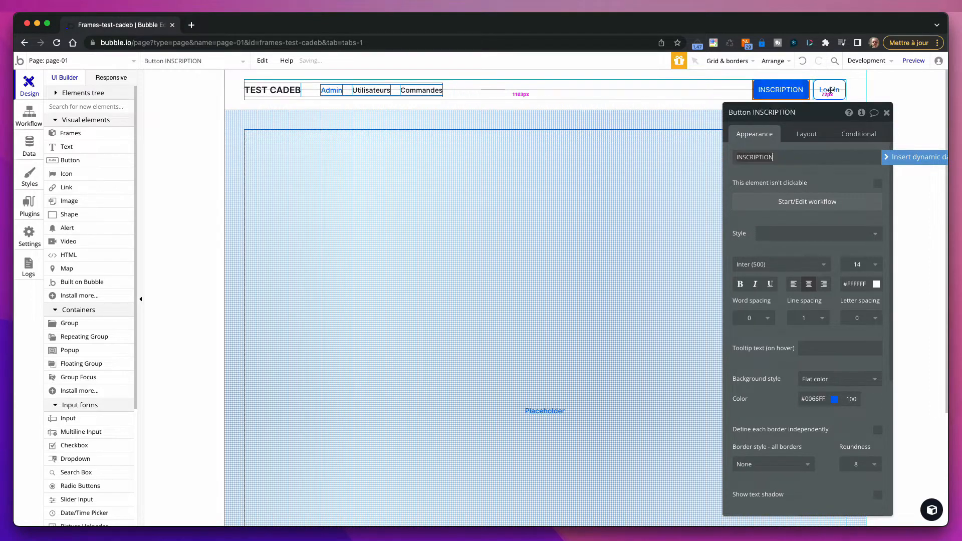
# Change the label of the navbar's Log in button to CONNEXION
pyautogui.click(829, 90)
pyautogui.tripleClick(785, 159)
pyautogui.write('co')
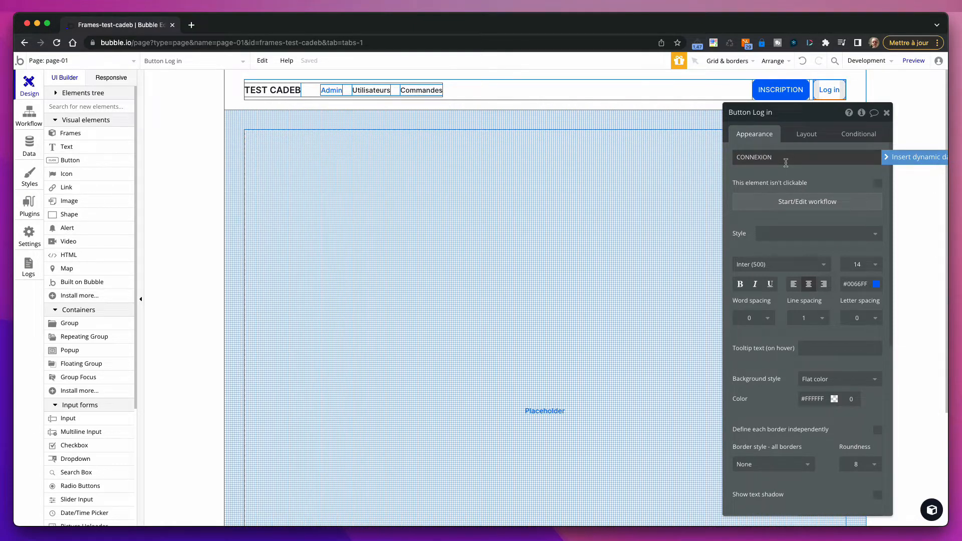
pyautogui.click(917, 91)
pyautogui.press('Escape')
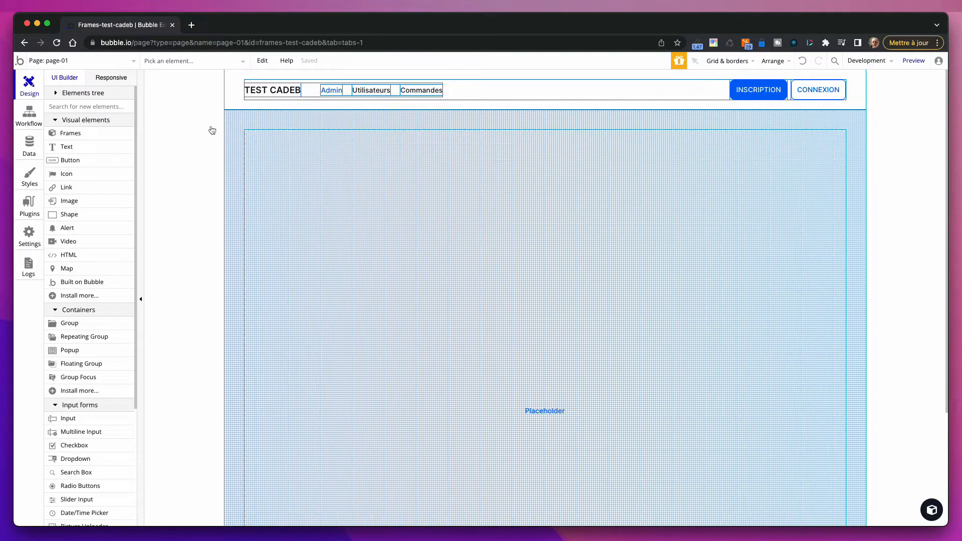
# Check how the navbar adapts to different page widths in the responsive view, and return to the UI builder
pyautogui.click(110, 79)
pyautogui.moveTo(785, 90); pyautogui.dragTo(783, 110)
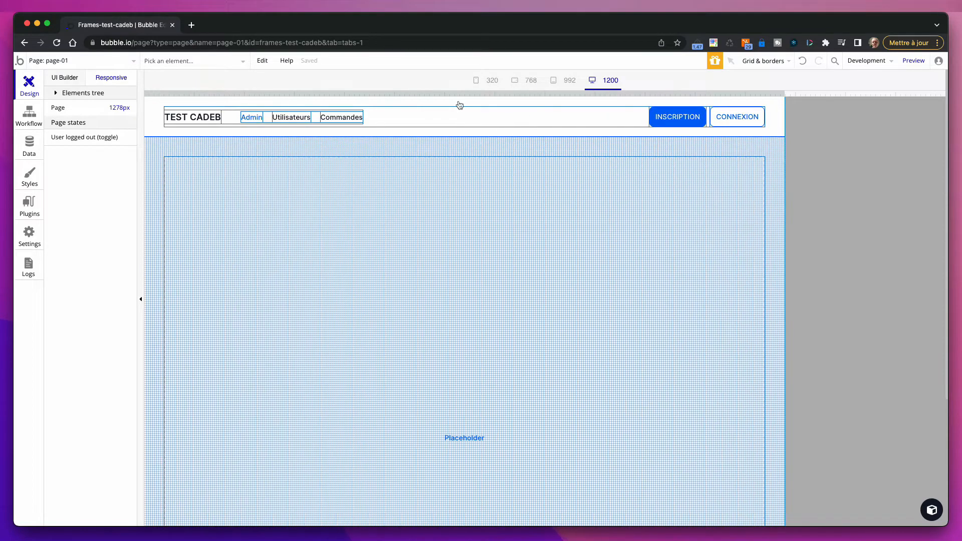
pyautogui.click(64, 77)
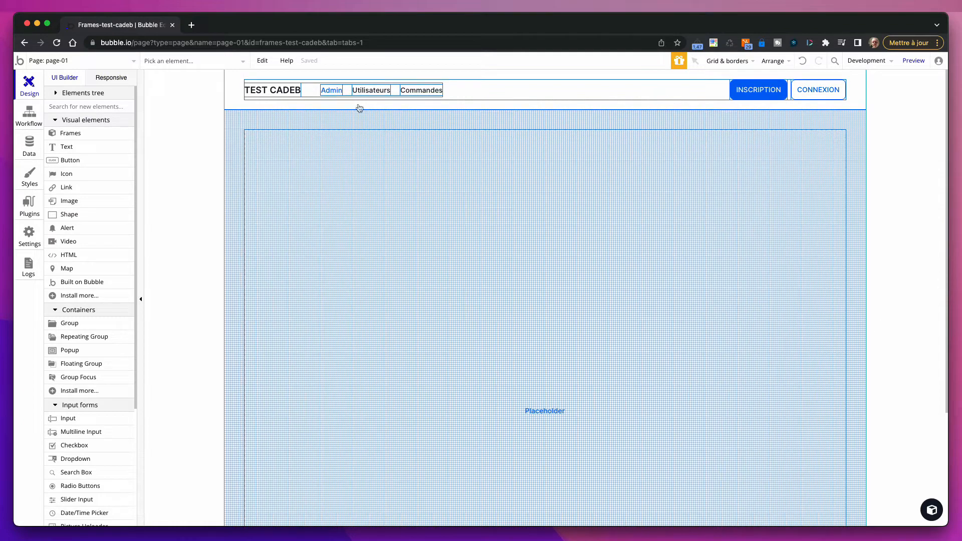
# Browse the Frames section headers and copy the one with joined Selected and Select buttons beside the title
pyautogui.click(931, 510)
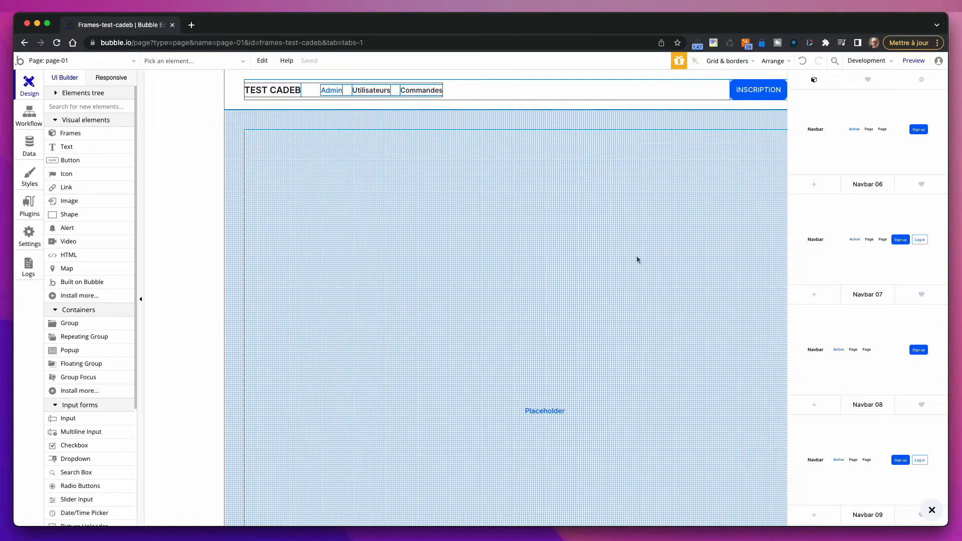
pyautogui.click(932, 510)
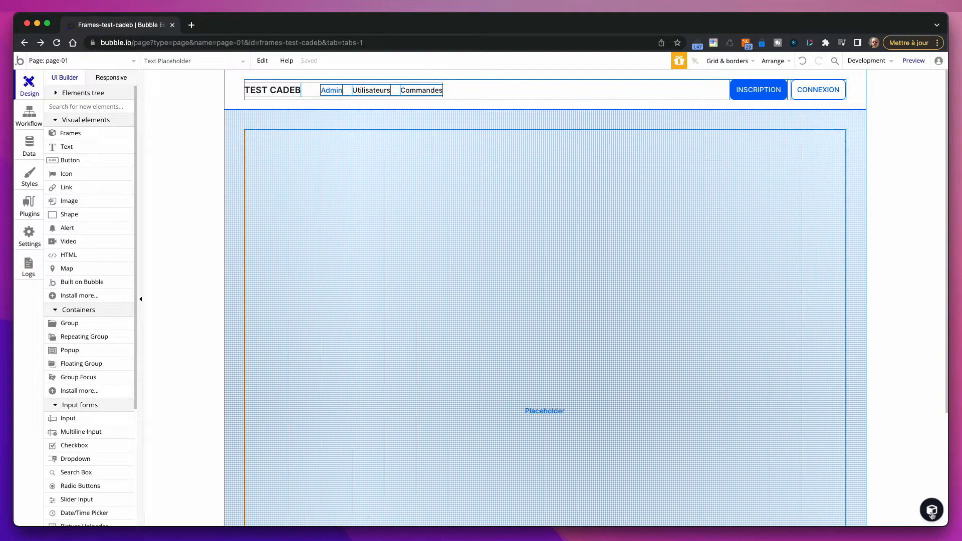
pyautogui.click(932, 510)
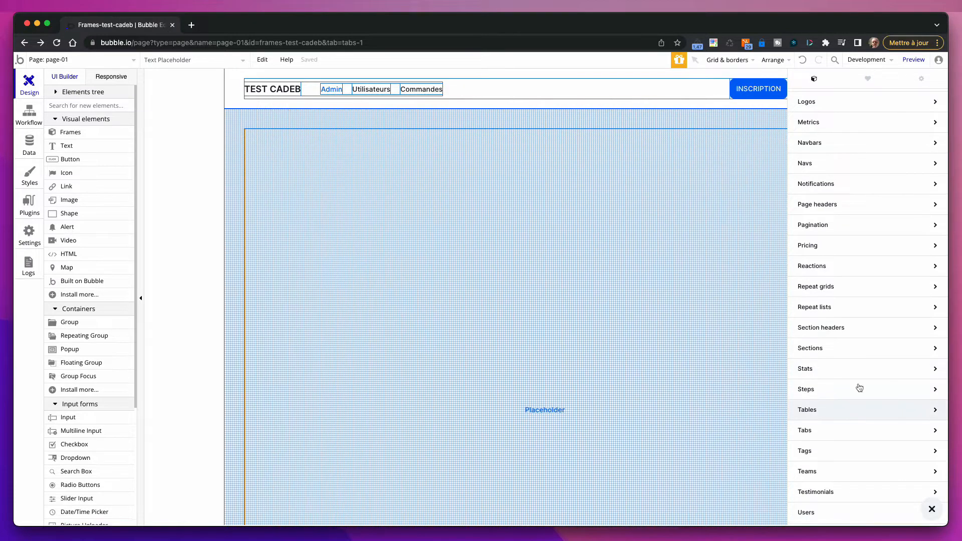
pyautogui.click(835, 331)
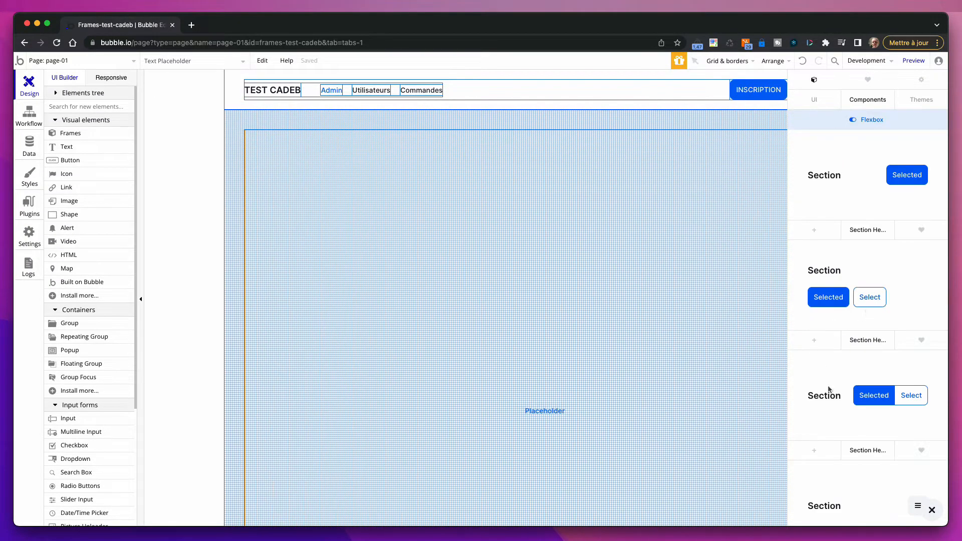
pyautogui.scroll(-6, 820, 367)
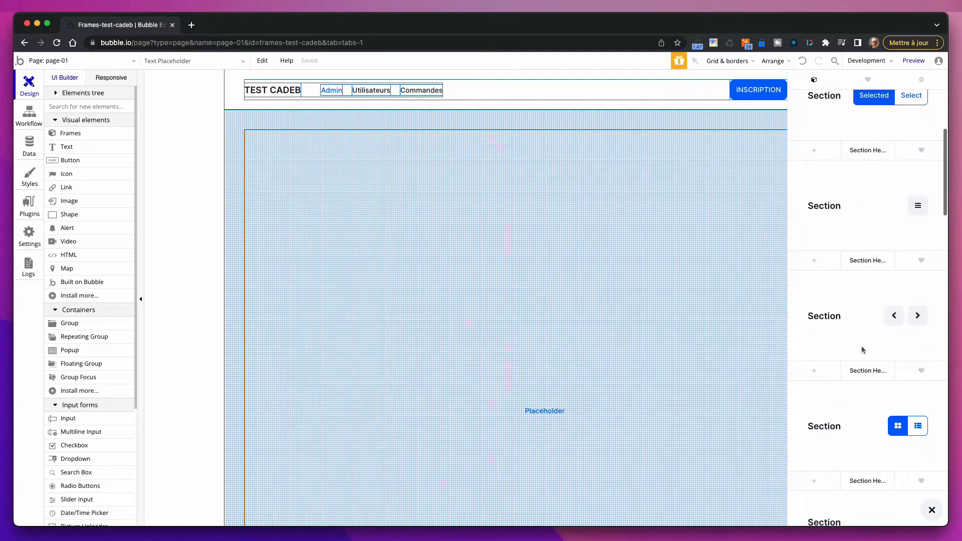
pyautogui.scroll(-3, 850, 438)
pyautogui.scroll(-10, 850, 440)
pyautogui.scroll(-7, 841, 440)
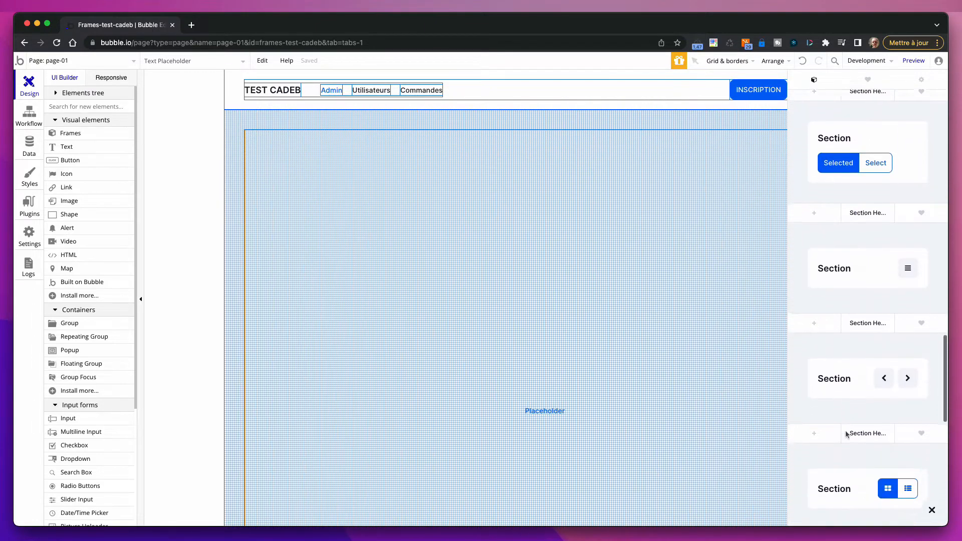
pyautogui.scroll(20, 871, 460)
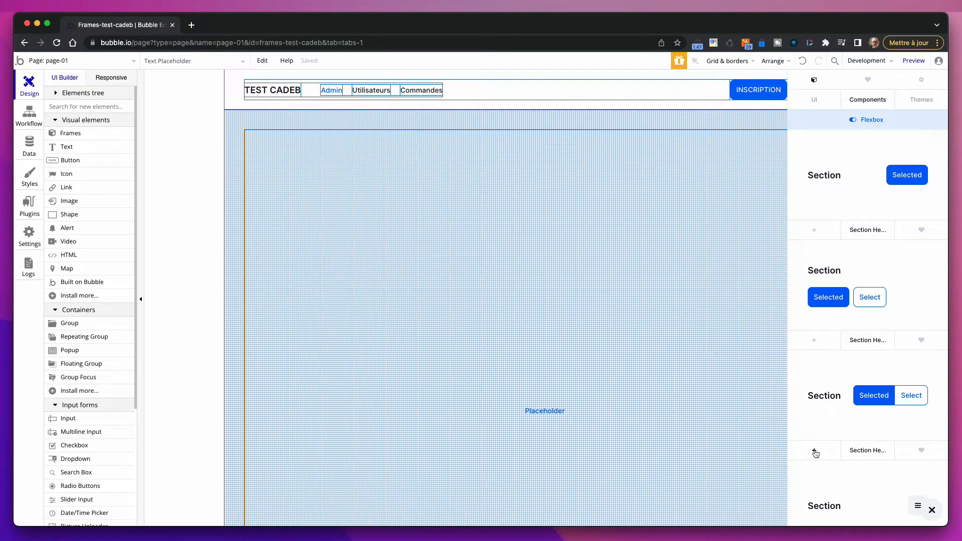
pyautogui.click(815, 453)
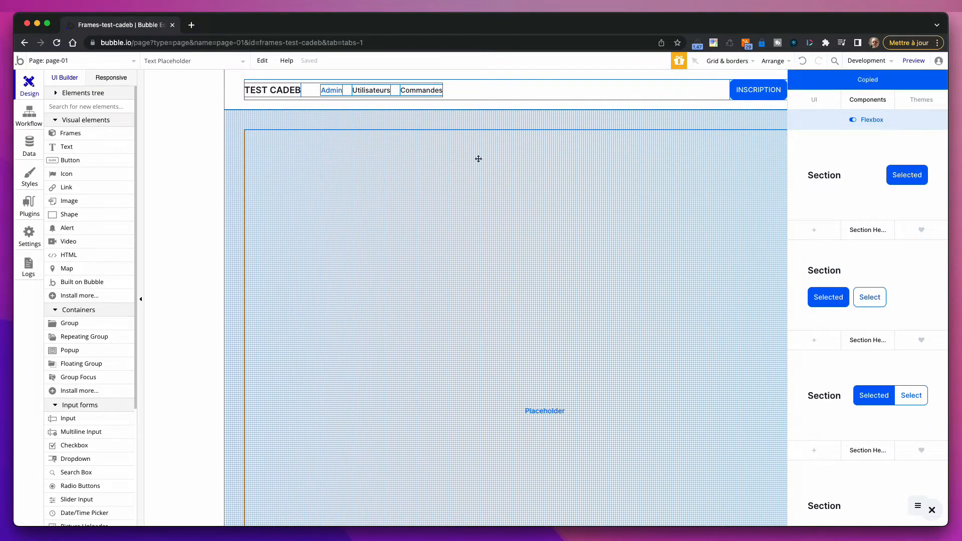
# Delete the placeholder text element inside Group A of the page
pyautogui.click(477, 158)
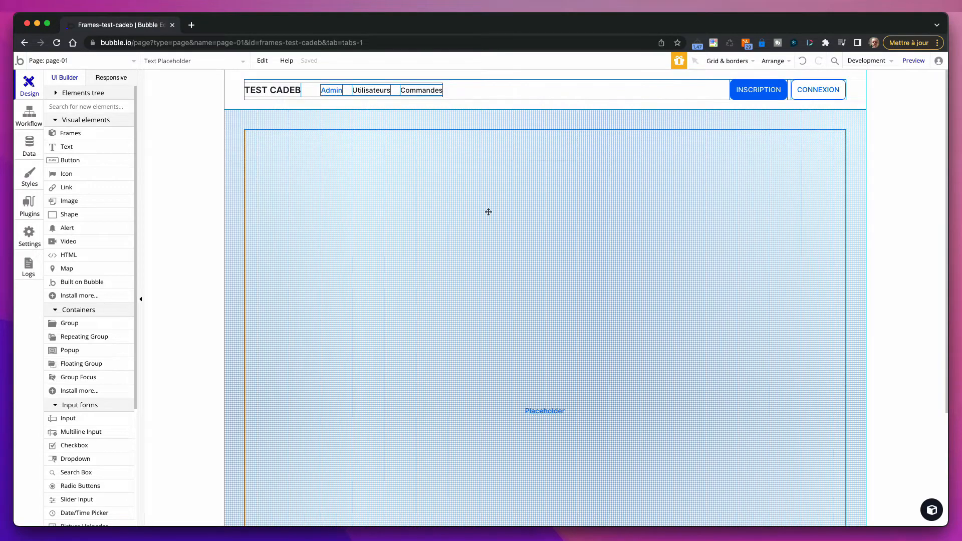
pyautogui.rightClick(387, 193)
pyautogui.click(290, 200)
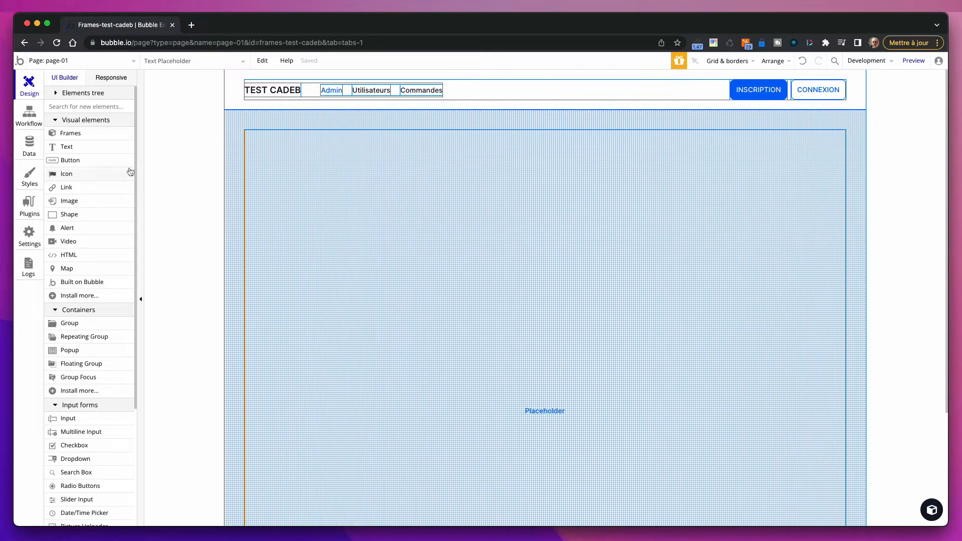
pyautogui.click(56, 93)
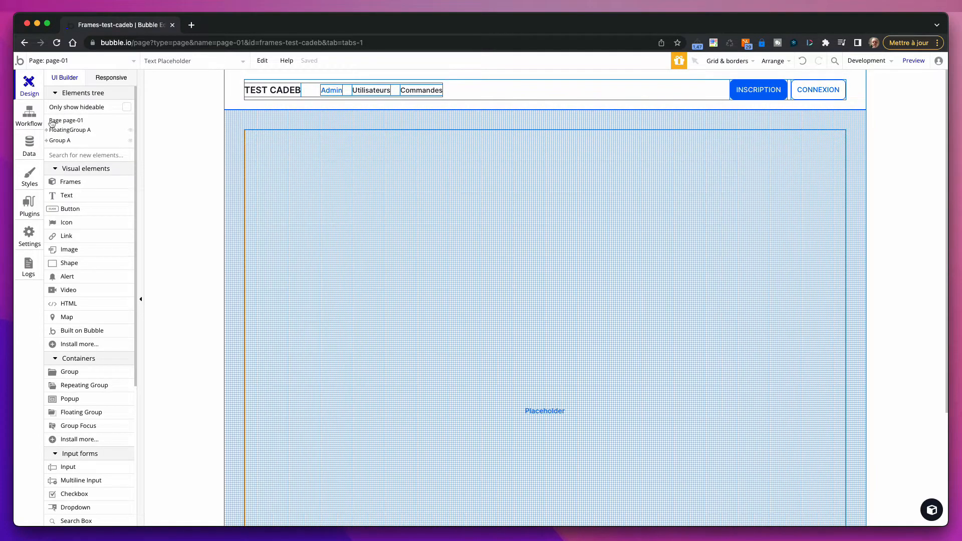
pyautogui.click(46, 141)
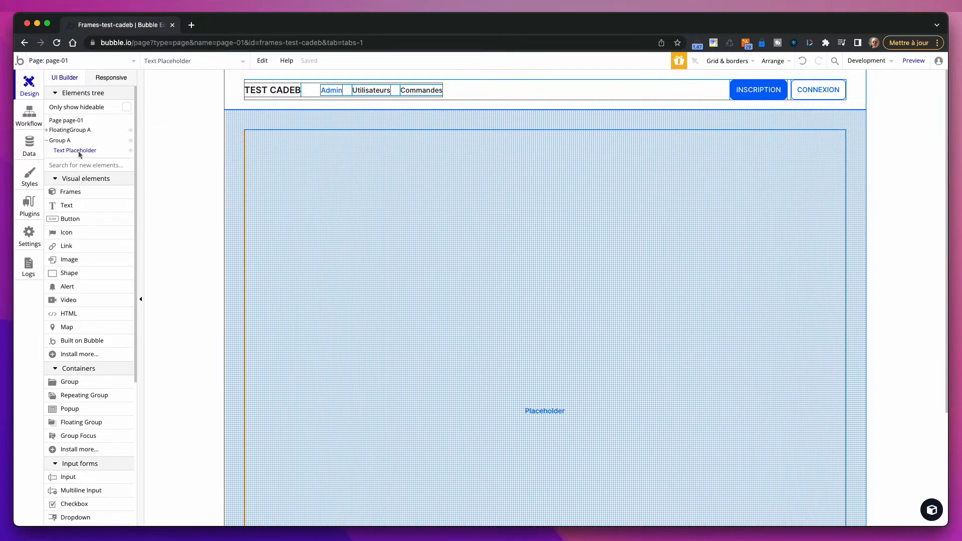
pyautogui.rightClick(80, 153)
pyautogui.click(76, 152)
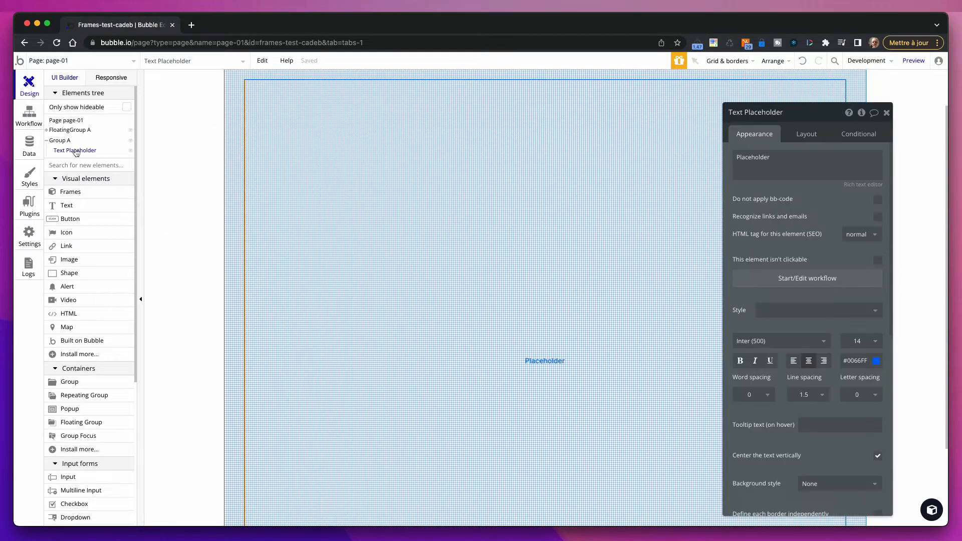
pyautogui.rightClick(76, 153)
pyautogui.click(93, 200)
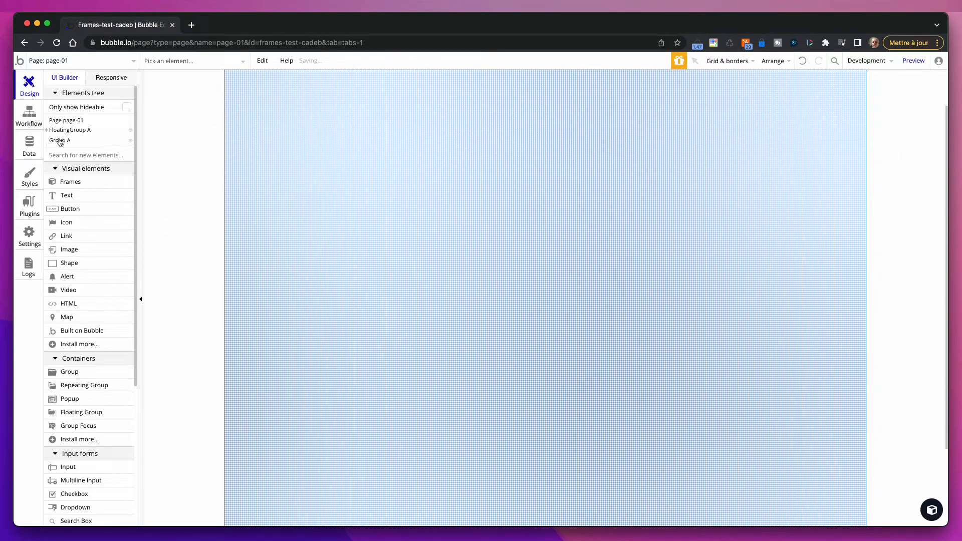
# Paste the copied Frames section header into the empty Group A
pyautogui.click(60, 143)
pyautogui.rightClick(499, 200)
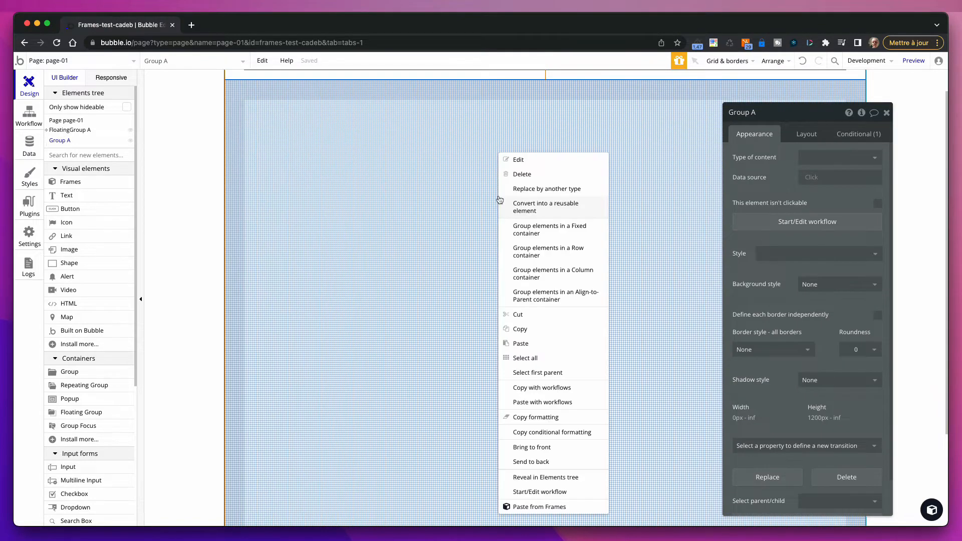
pyautogui.click(552, 507)
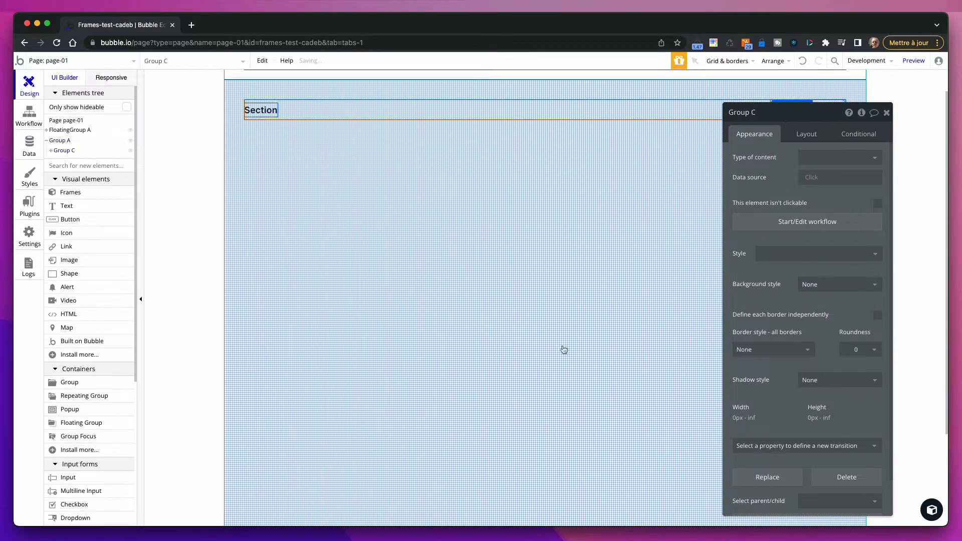
# Change the section header's title text to Vue générale
pyautogui.moveTo(814, 115); pyautogui.dragTo(313, 155)
pyautogui.click(263, 110)
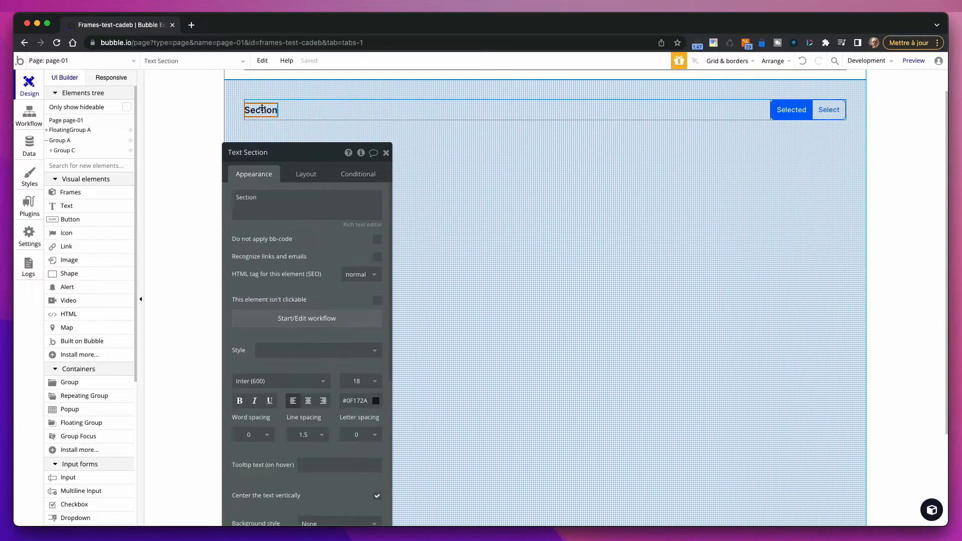
pyautogui.click(283, 209)
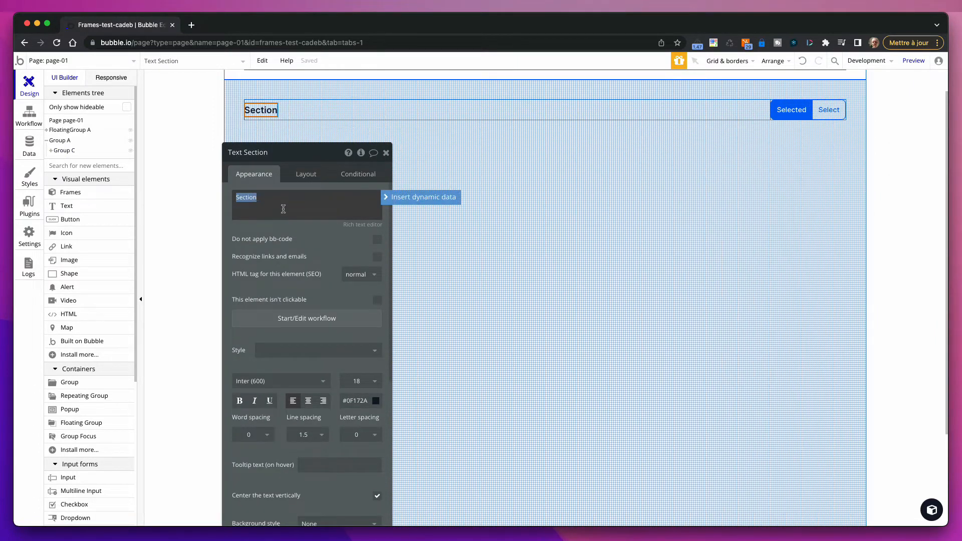
pyautogui.write('Vue générale')
pyautogui.click(330, 227)
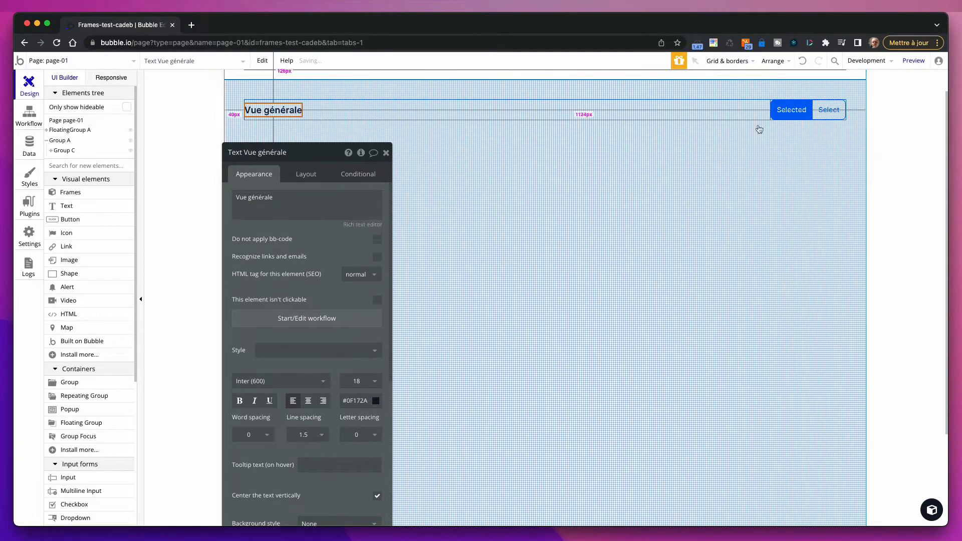
# Change the label of the header's Selected button to UTILISATEURS
pyautogui.click(801, 110)
pyautogui.click(304, 198)
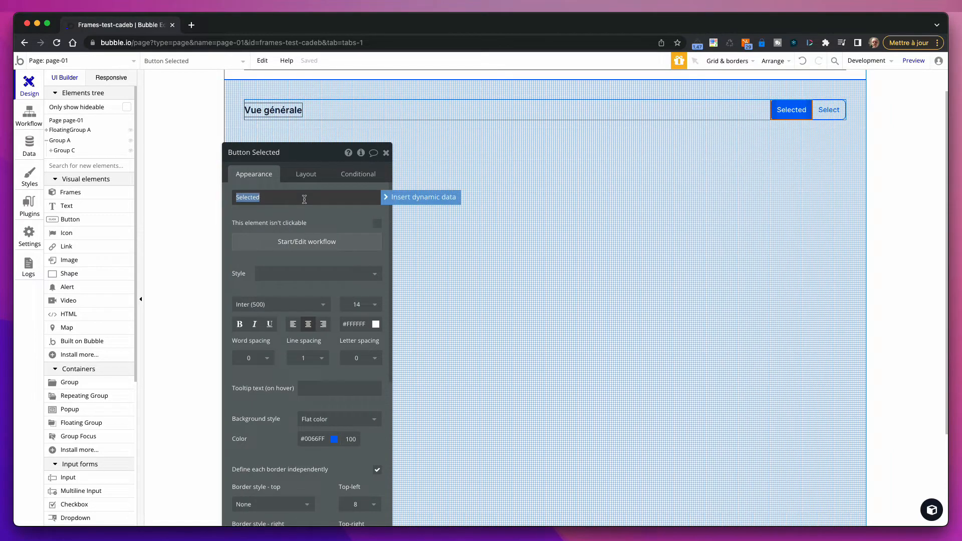
pyautogui.write('UTILISATEURS')
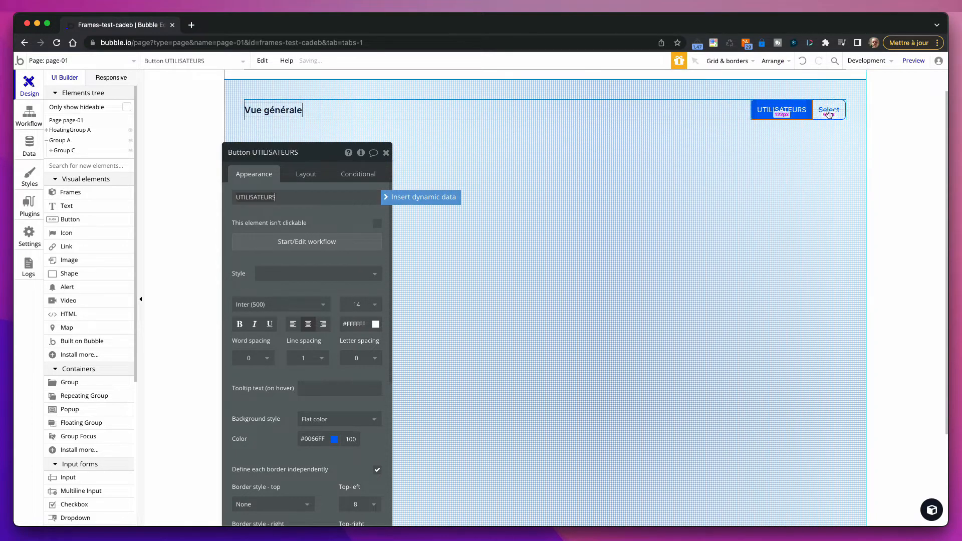
# Change the label of the header's Select button to COMMANDES
pyautogui.click(828, 110)
pyautogui.click(290, 199)
pyautogui.write('COMMANDES')
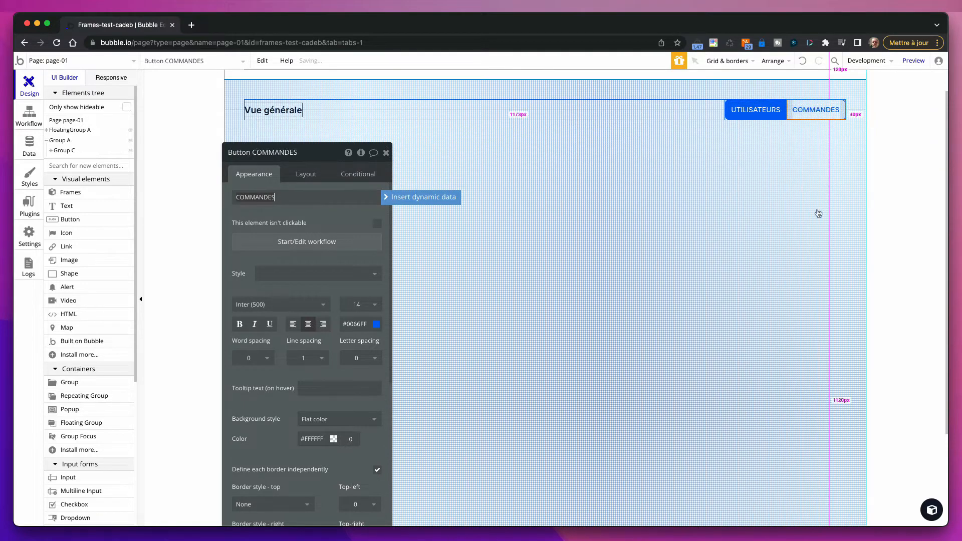
pyautogui.click(418, 171)
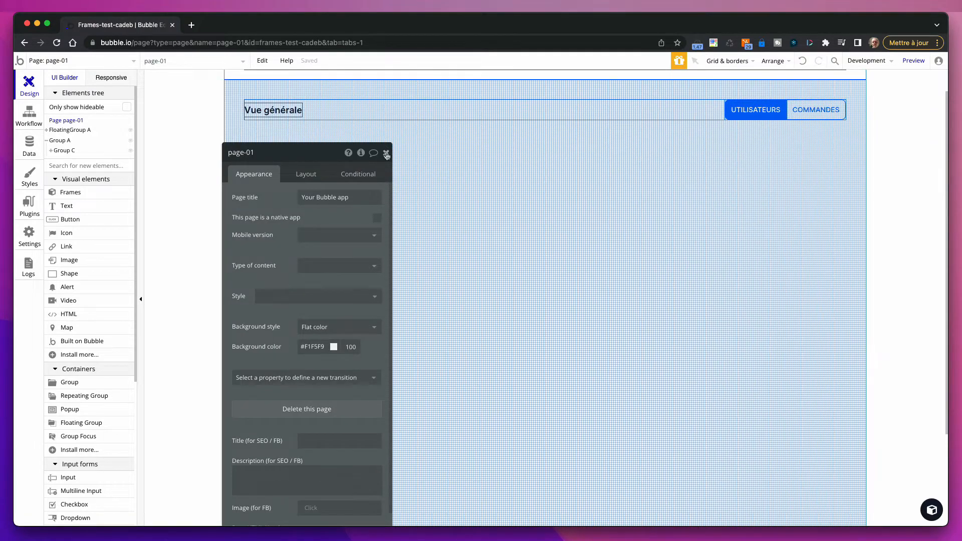
# Copy the three-column Section 03 from the Frames Sections components and paste it into Group A below the section header
pyautogui.moveTo(316, 153); pyautogui.dragTo(133, 93)
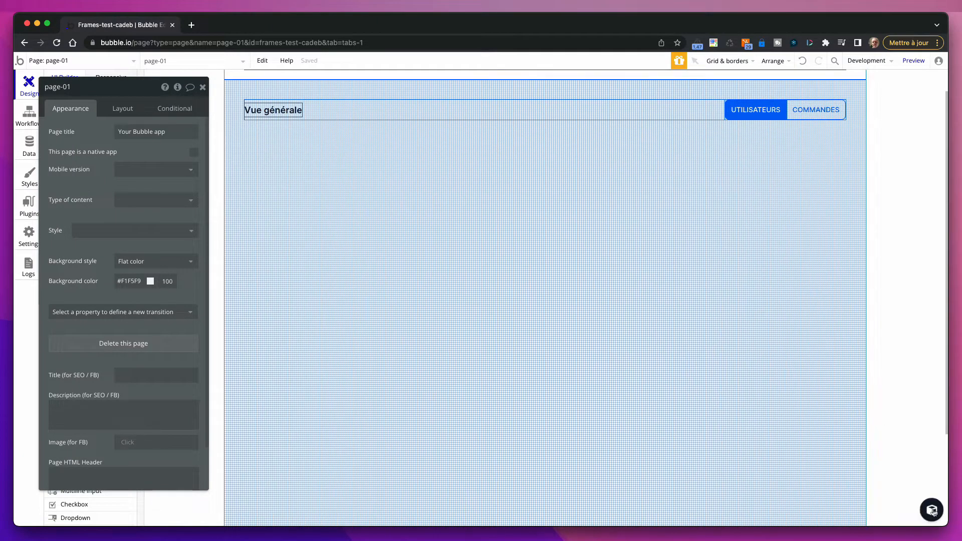
pyautogui.click(932, 510)
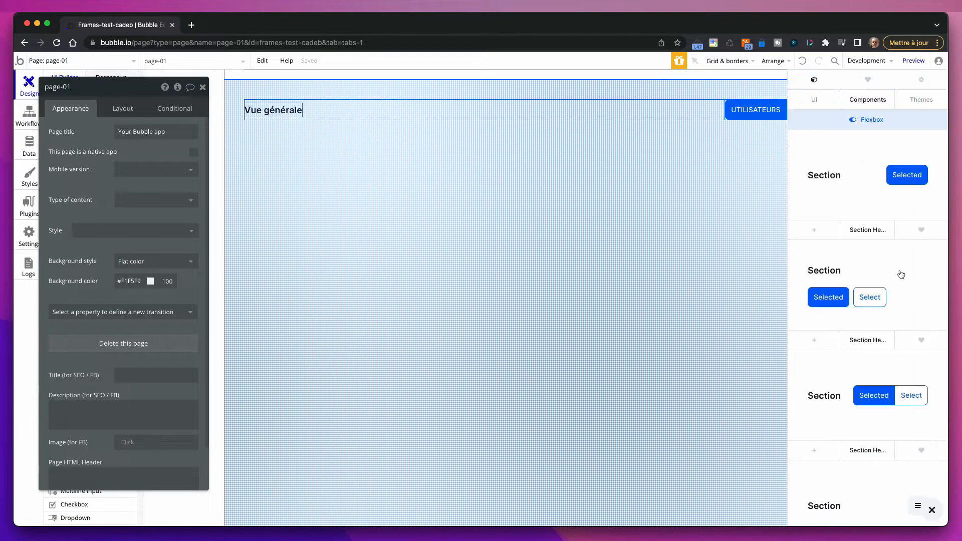
pyautogui.click(862, 103)
pyautogui.scroll(-5, 862, 387)
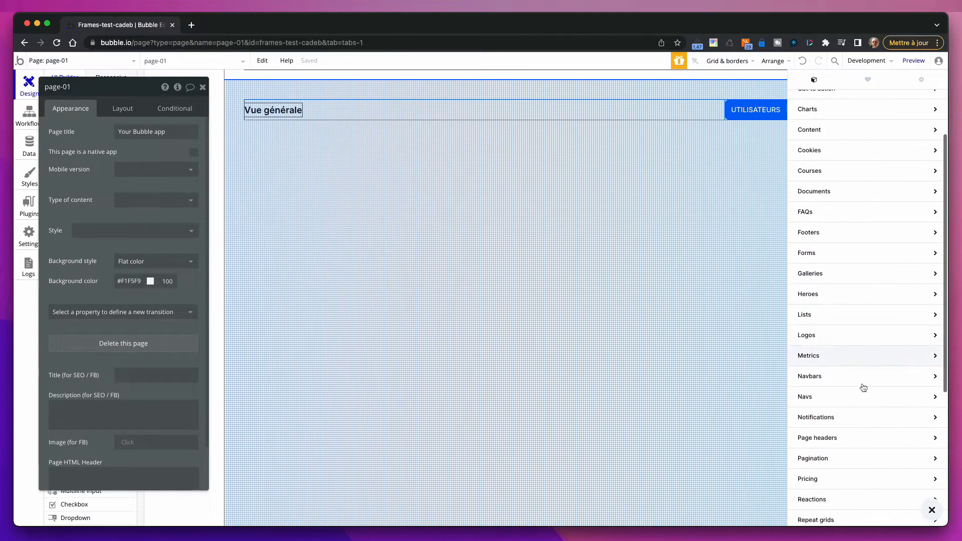
pyautogui.scroll(-2, 883, 388)
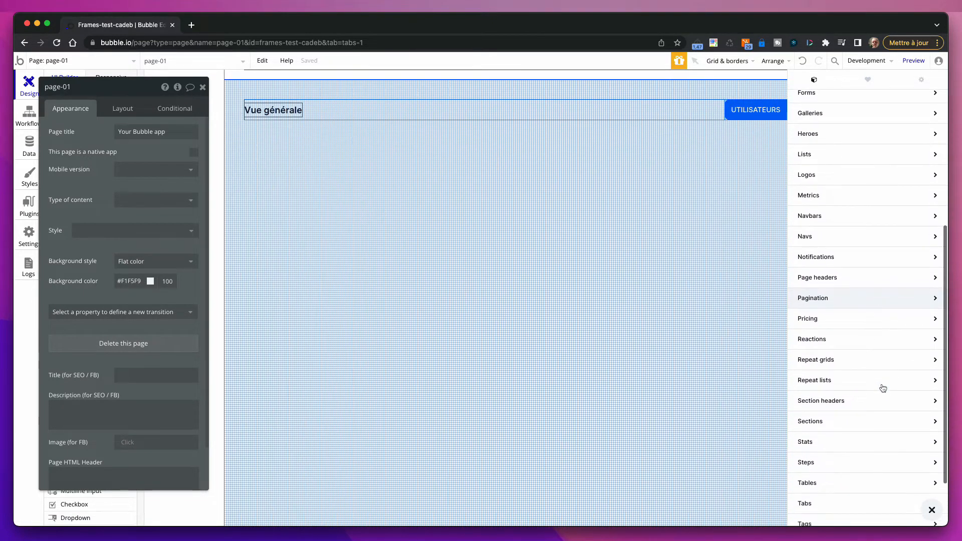
pyautogui.click(844, 419)
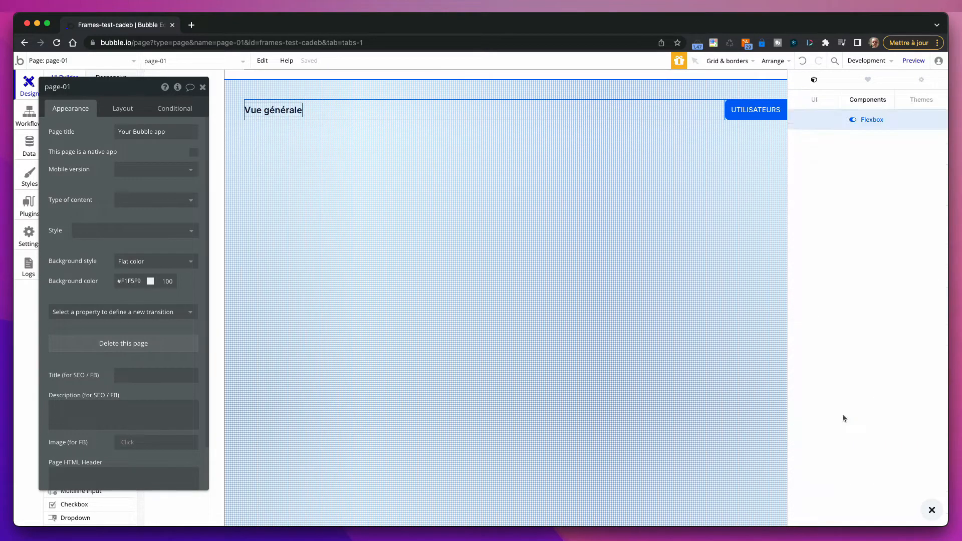
pyautogui.scroll(-3, 851, 423)
pyautogui.scroll(-1, 858, 429)
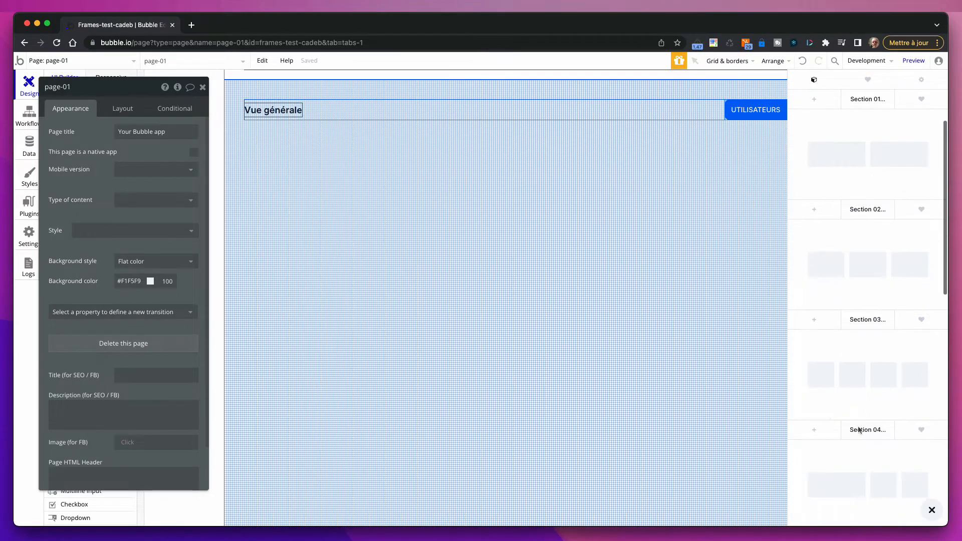
pyautogui.click(814, 320)
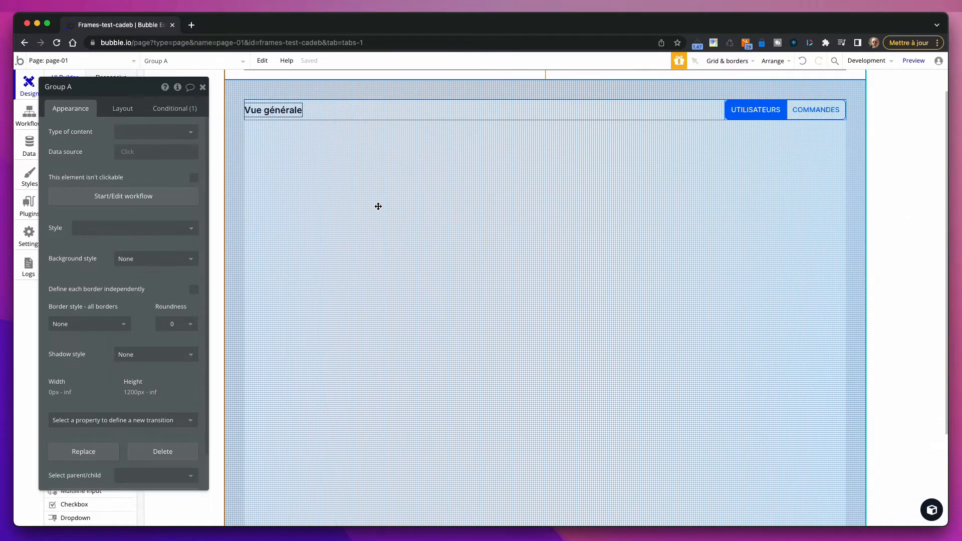
pyautogui.rightClick(378, 206)
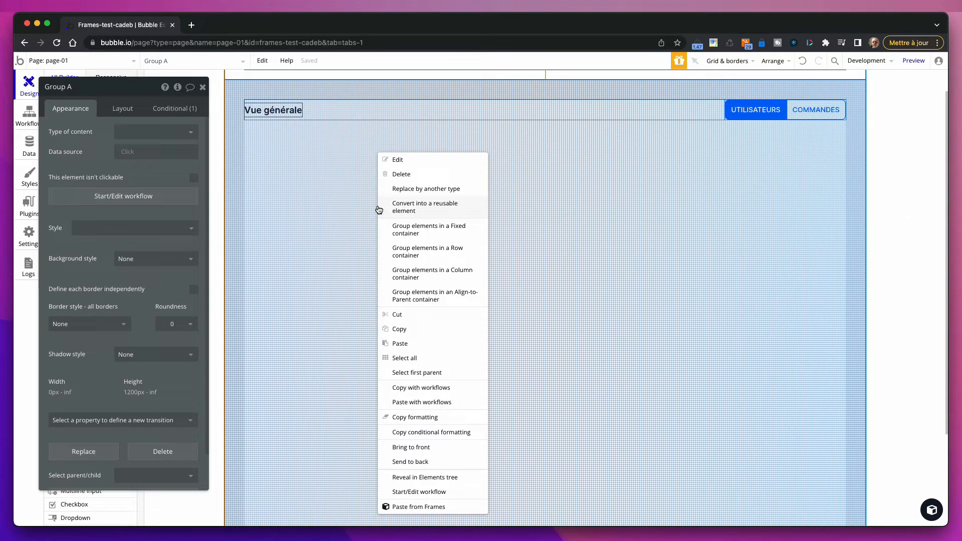
pyautogui.click(431, 507)
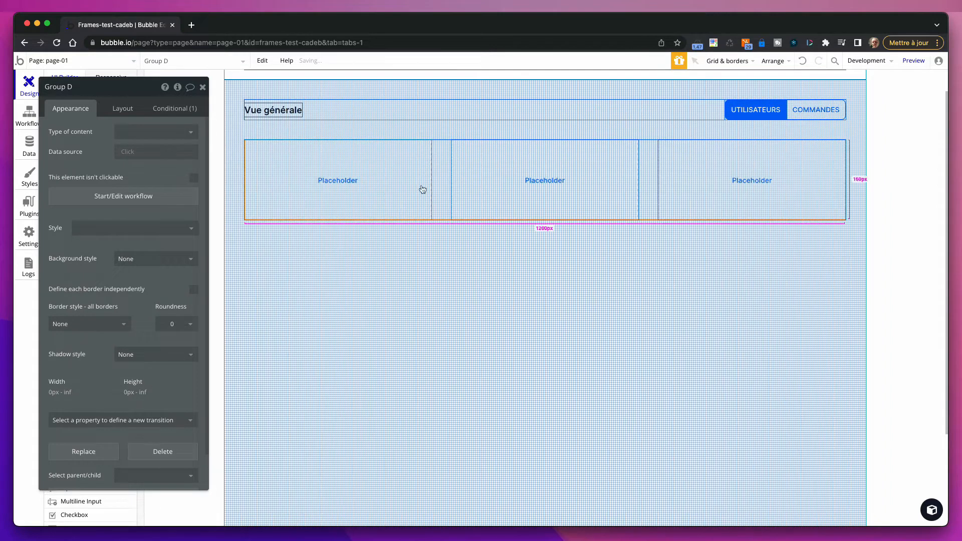
# Delete the placeholder text in the first column of the three-column section
pyautogui.click(345, 183)
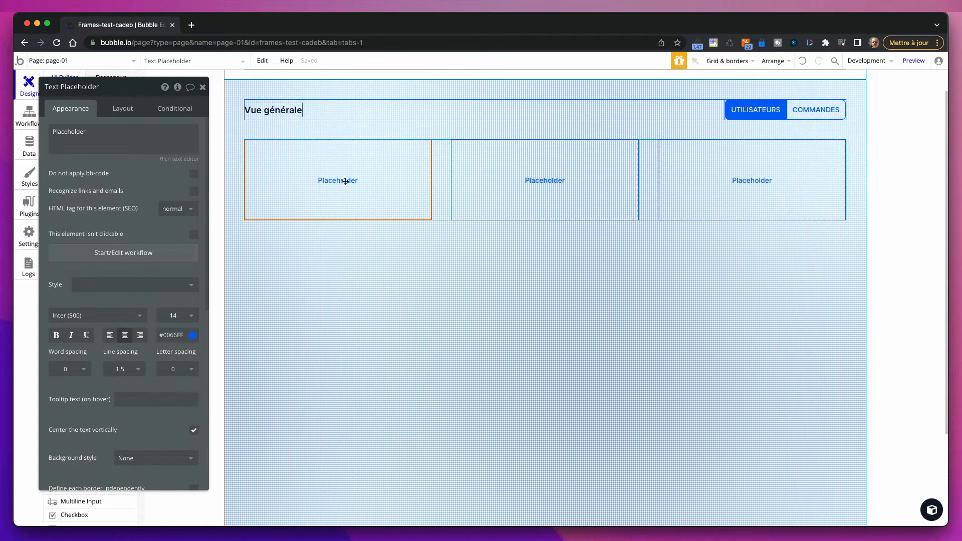
pyautogui.press('Delete')
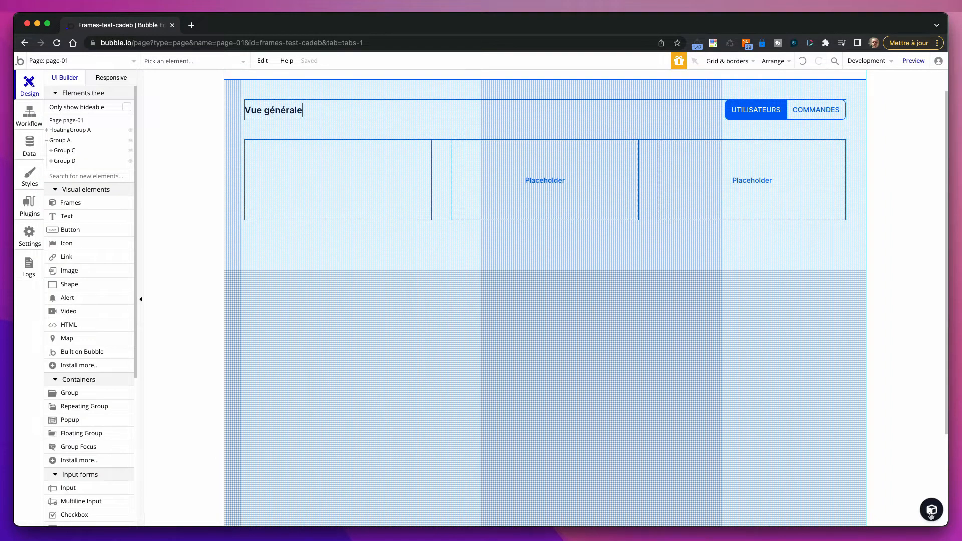
# Open the Metrics category of the Frames components and acknowledge the notice about the required Frames Dummy Data plugin
pyautogui.click(931, 514)
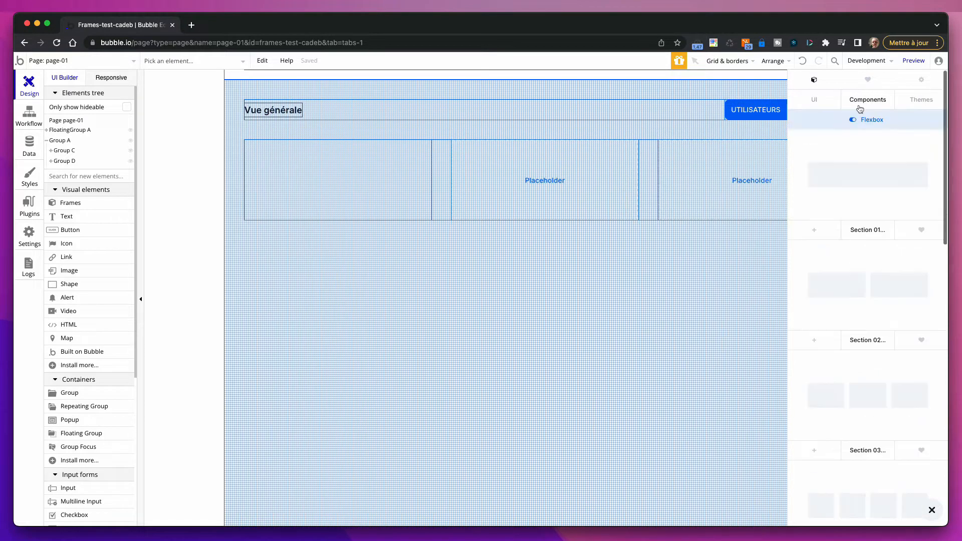
pyautogui.click(867, 101)
pyautogui.scroll(-1, 838, 490)
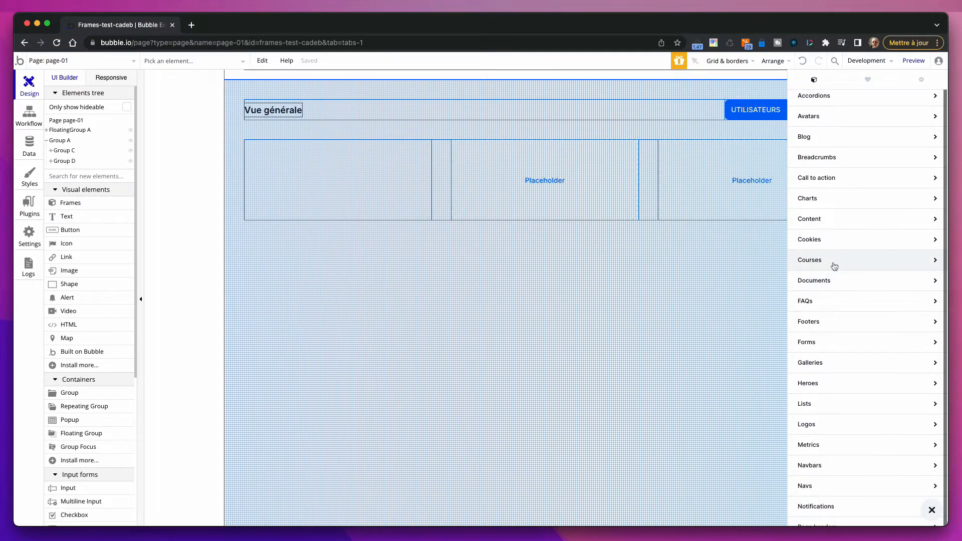
pyautogui.click(846, 445)
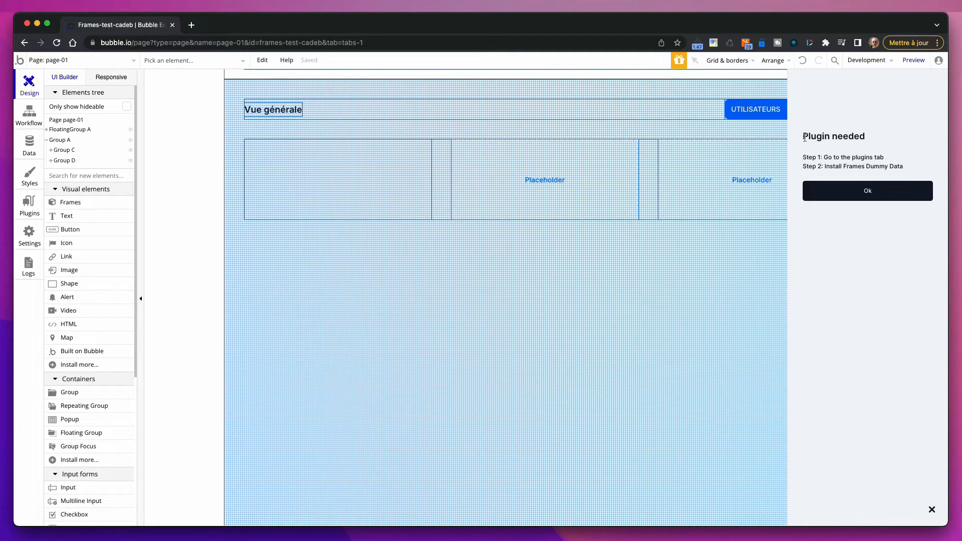
pyautogui.moveTo(810, 139); pyautogui.dragTo(835, 167)
pyautogui.click(910, 159)
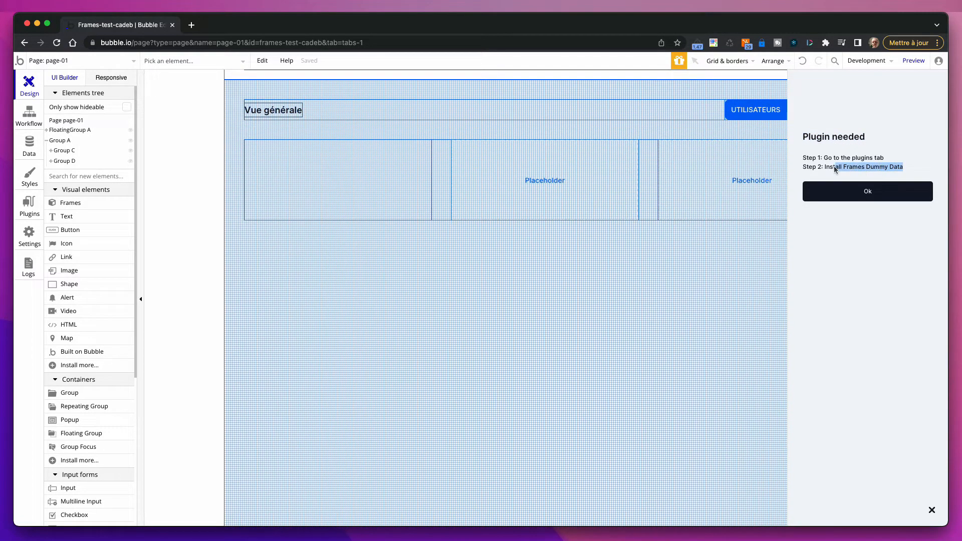
pyautogui.click(857, 192)
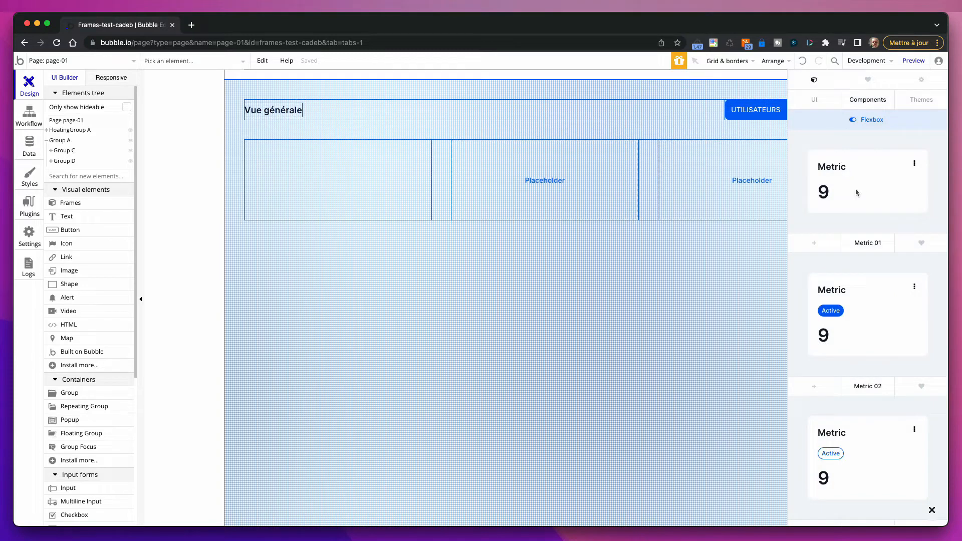
# Find the Frames Dummy Data plugin by searching for "frames" and install it in the app
pyautogui.click(29, 205)
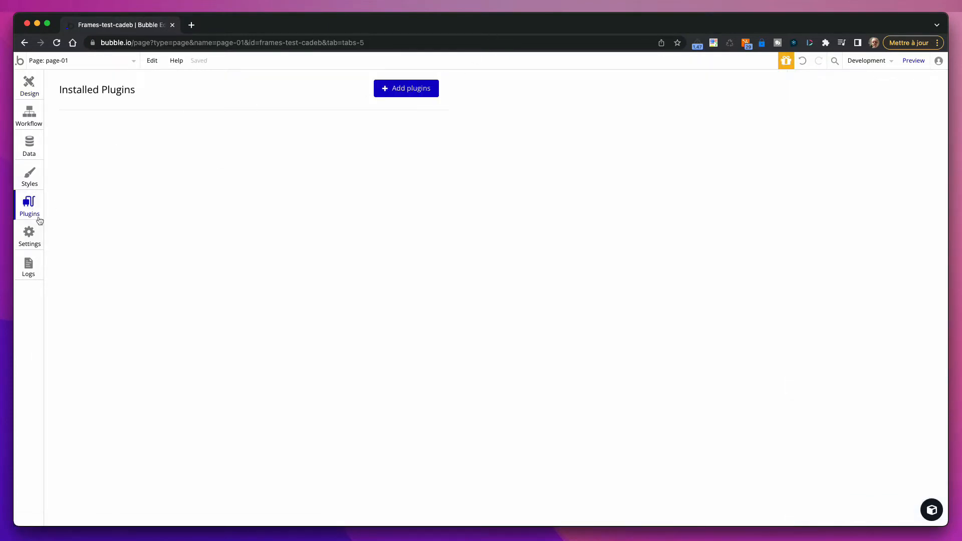
pyautogui.click(430, 92)
pyautogui.write('frames')
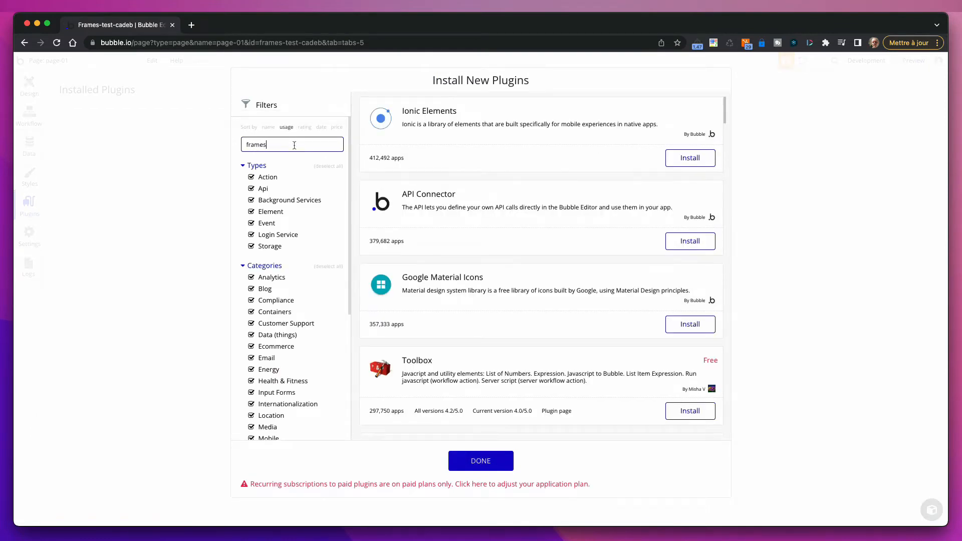
pyautogui.click(693, 245)
pyautogui.click(481, 460)
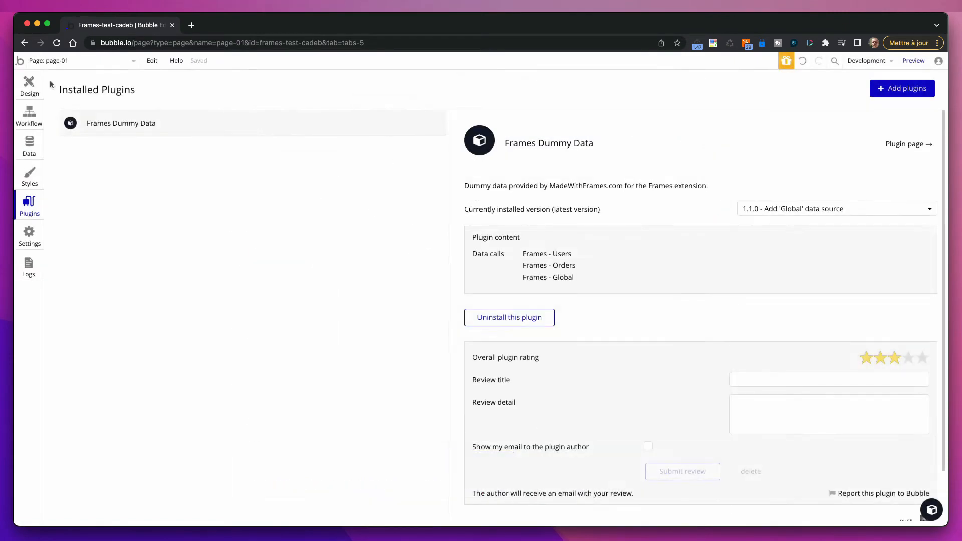
# Copy the Metric 02 component from Frames and paste it into the empty first column of the three-column section
pyautogui.click(29, 85)
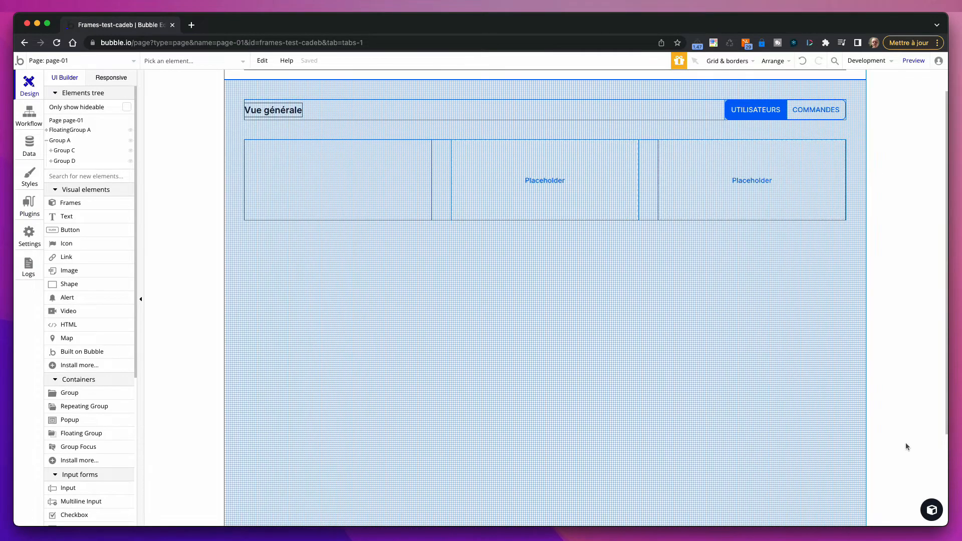
pyautogui.click(930, 510)
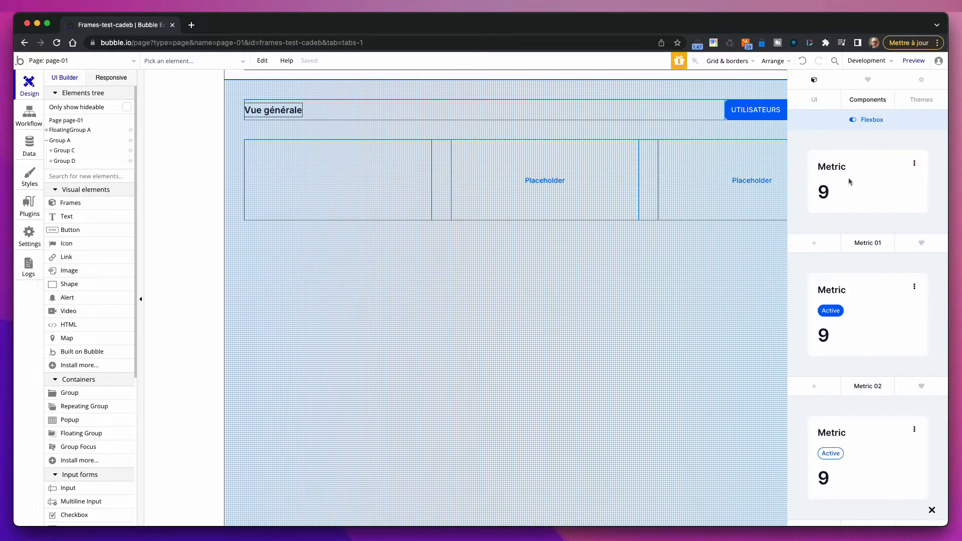
pyautogui.click(814, 389)
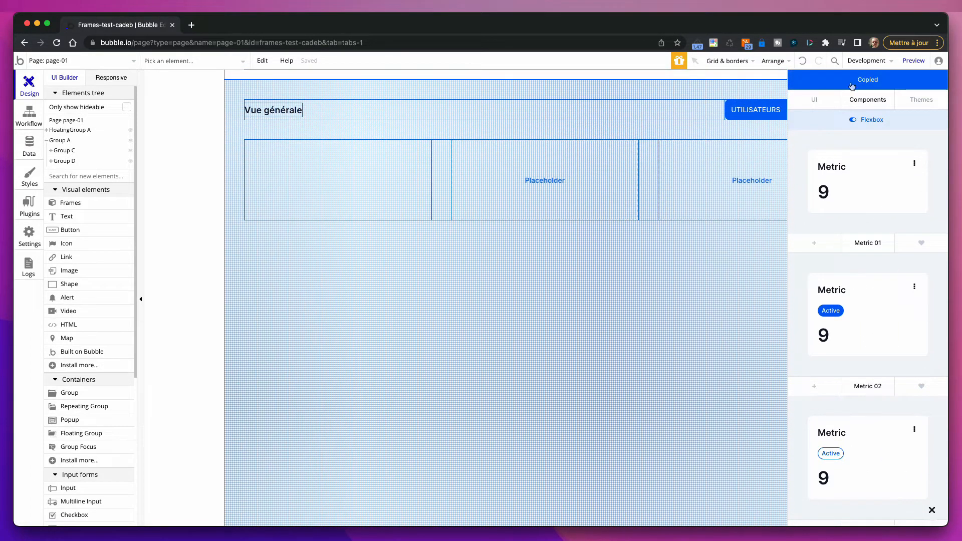
pyautogui.doubleClick(307, 182)
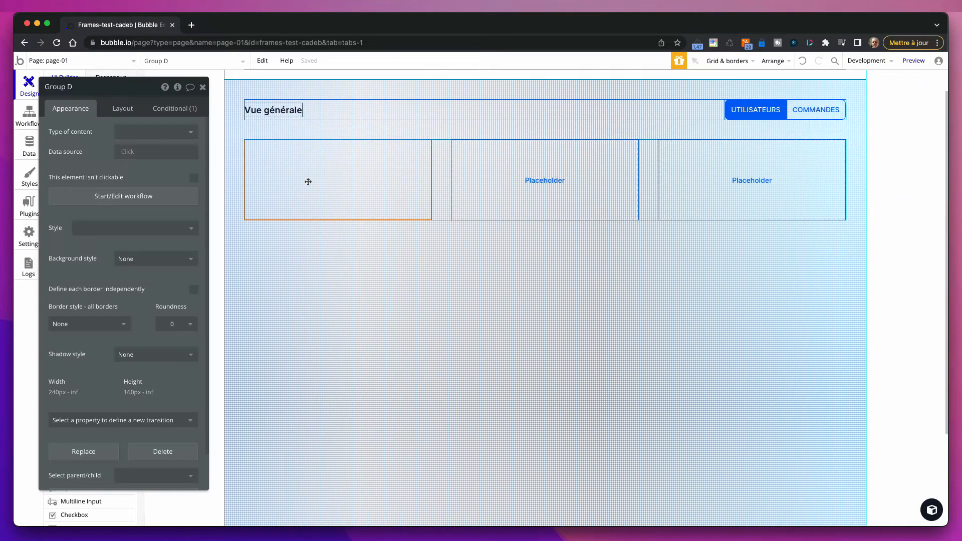
pyautogui.rightClick(324, 178)
pyautogui.click(384, 512)
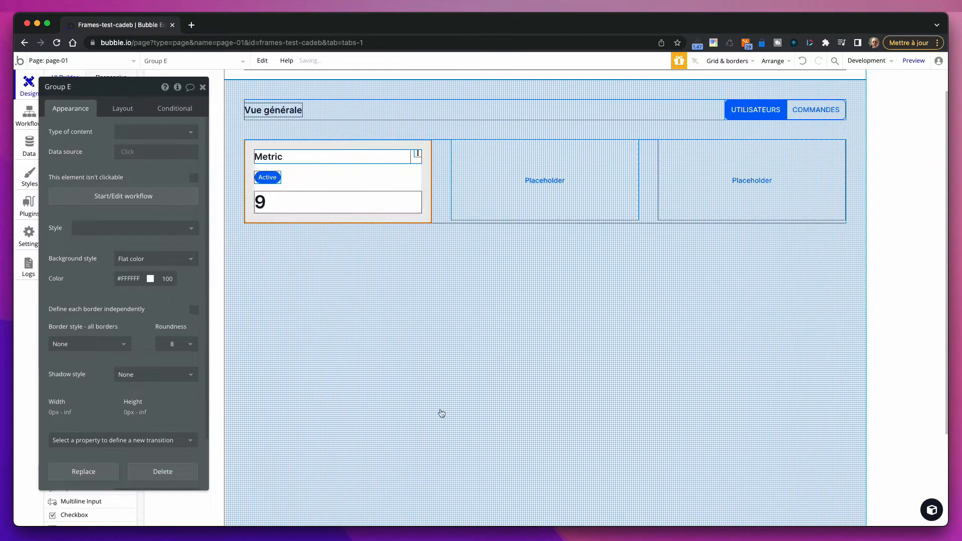
# Change the first metric card's title to Utilisateurs and its badge label to Actifs
pyautogui.click(271, 158)
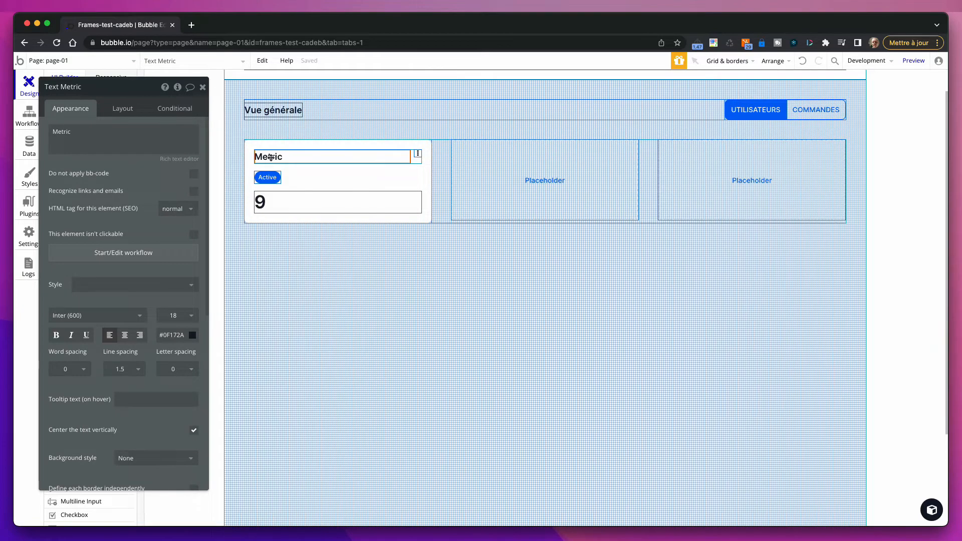
pyautogui.doubleClick(271, 157)
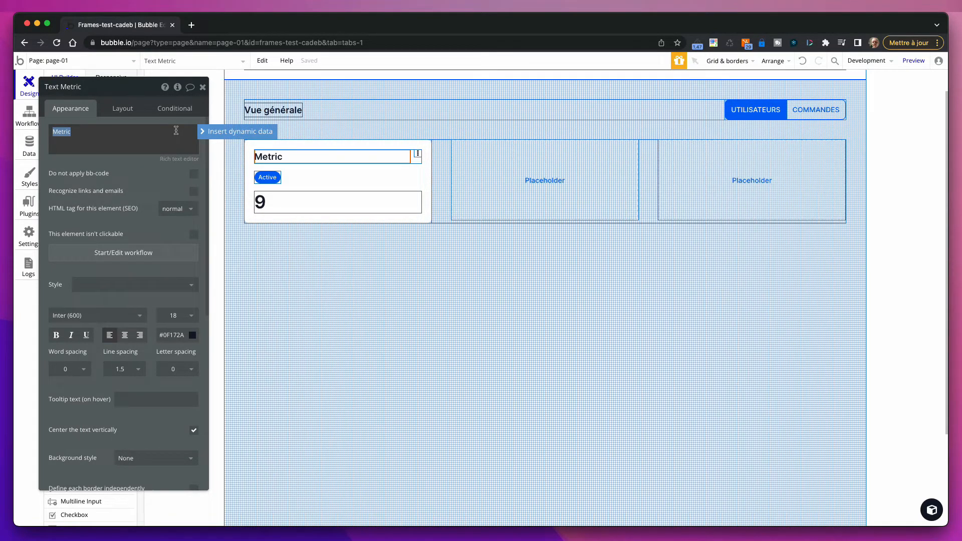
pyautogui.write('Utilisateurs')
pyautogui.click(267, 177)
pyautogui.click(117, 134)
pyautogui.write('Actifs')
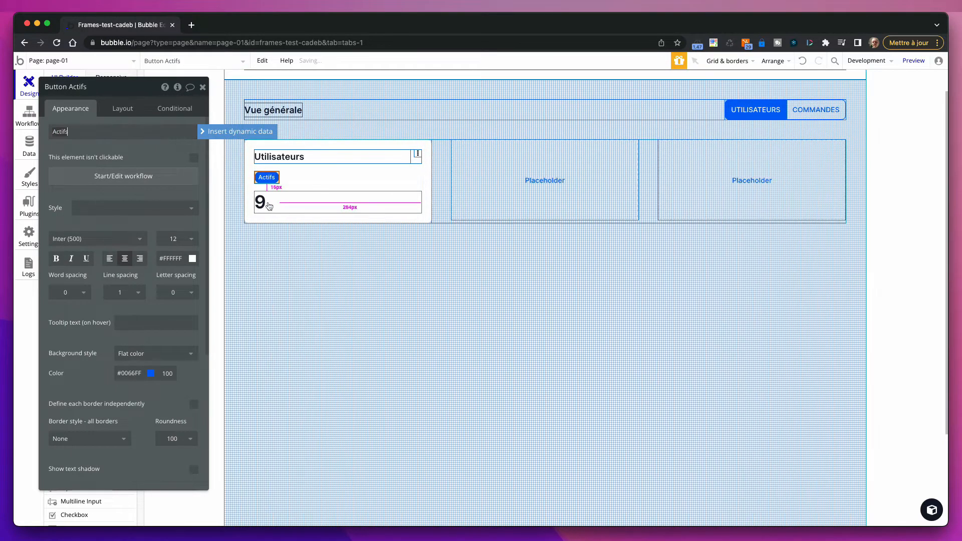
pyautogui.click(264, 201)
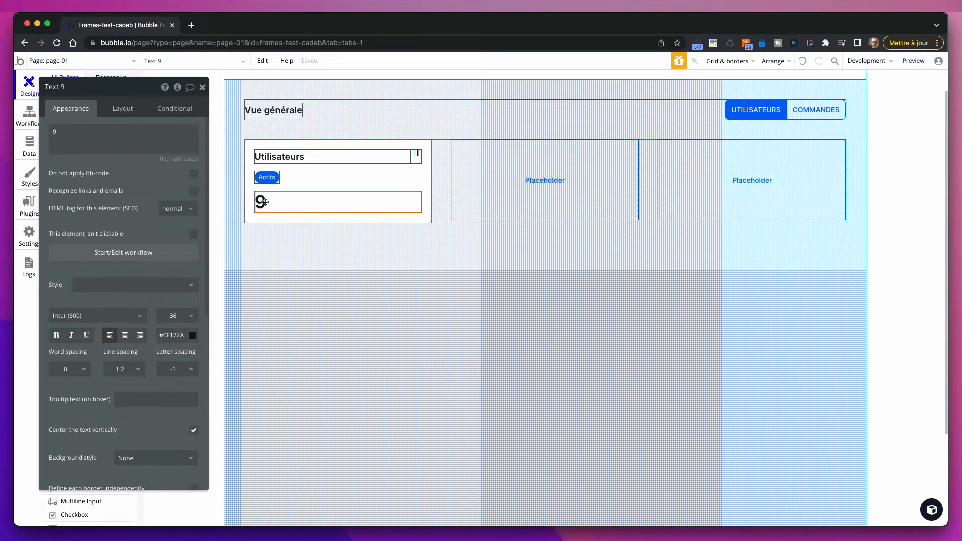
pyautogui.click(421, 182)
pyautogui.press('Escape')
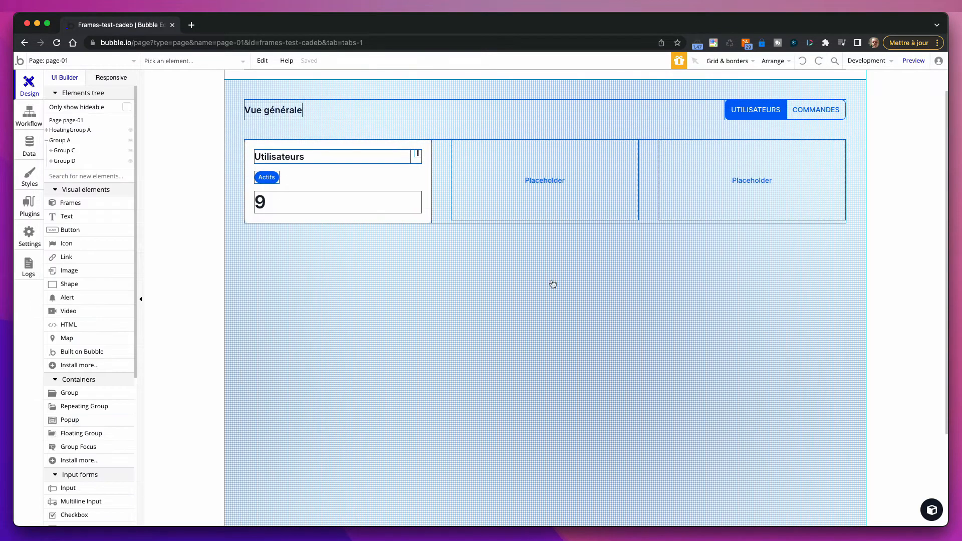
# Replace the placeholder text in the second column with the Metric 03 component from Frames
pyautogui.click(555, 171)
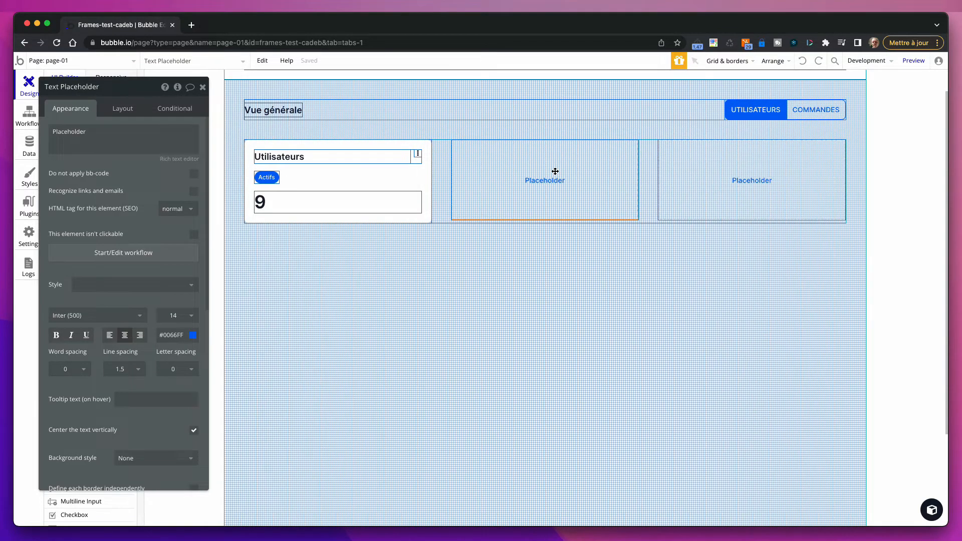
pyautogui.press('Delete')
pyautogui.click(543, 176)
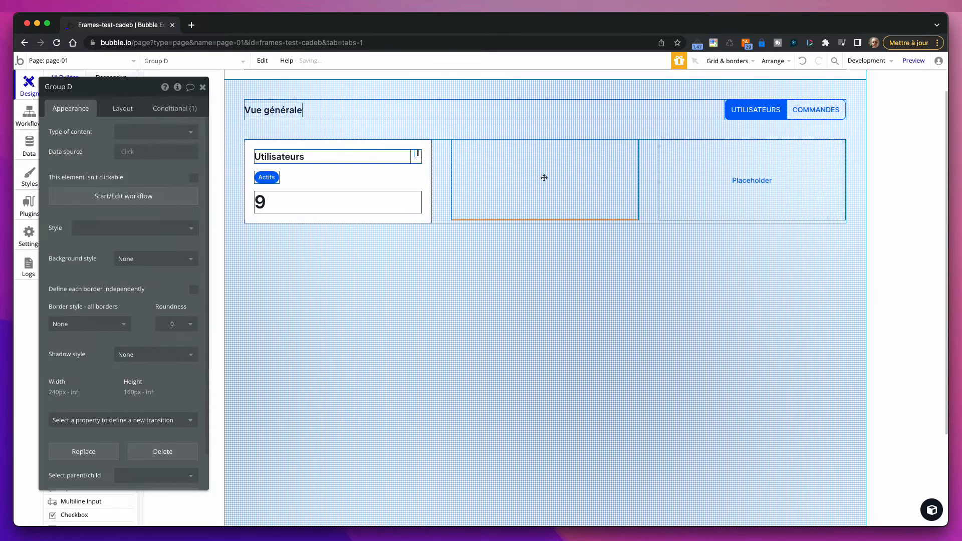
pyautogui.click(931, 510)
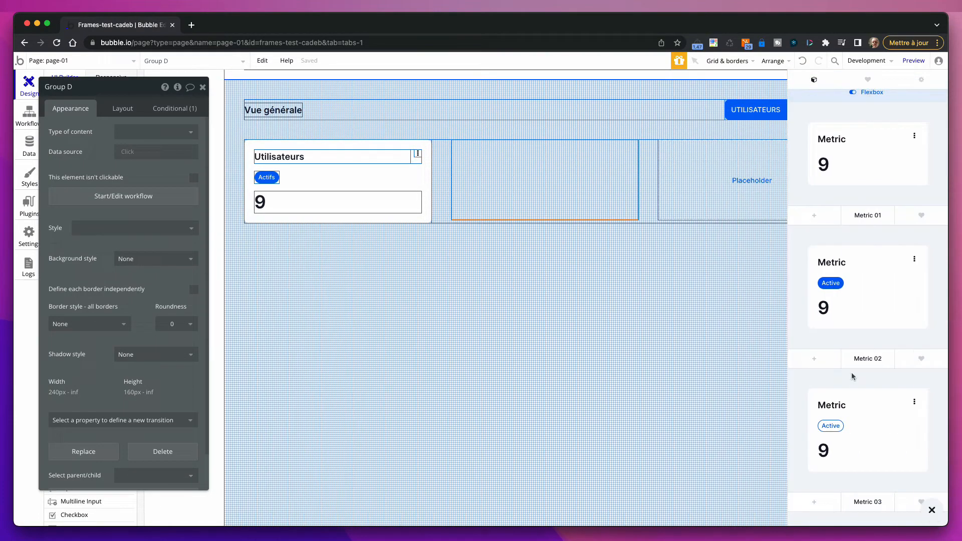
pyautogui.click(814, 502)
pyautogui.rightClick(571, 186)
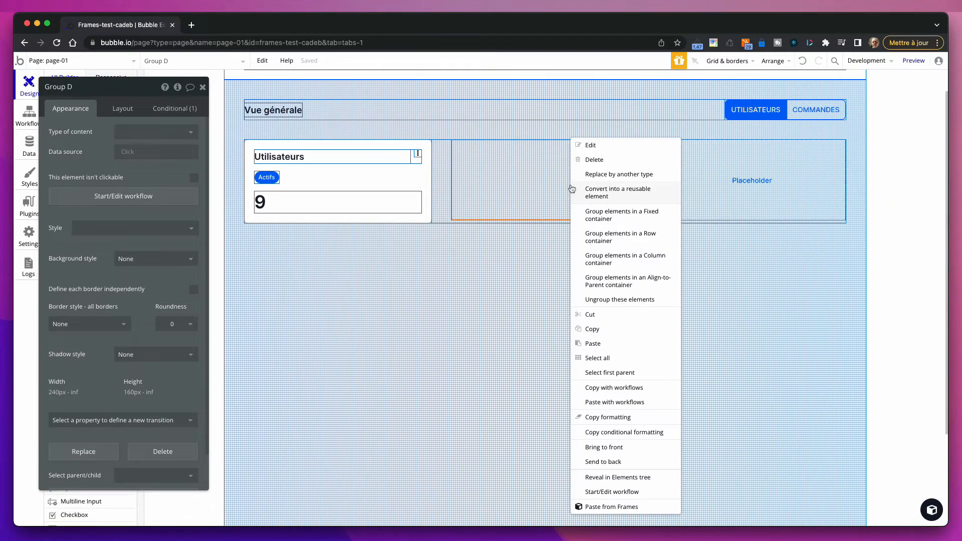
pyautogui.click(613, 508)
# Replace the placeholder text in the third column with the Metric 05 component from Frames
pyautogui.click(726, 183)
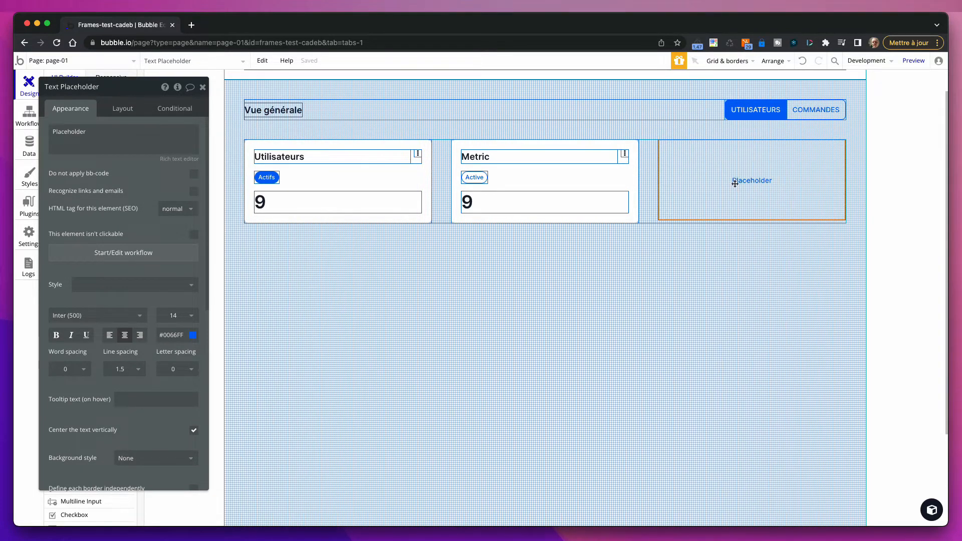
pyautogui.click(733, 187)
pyautogui.scroll(-10, 860, 411)
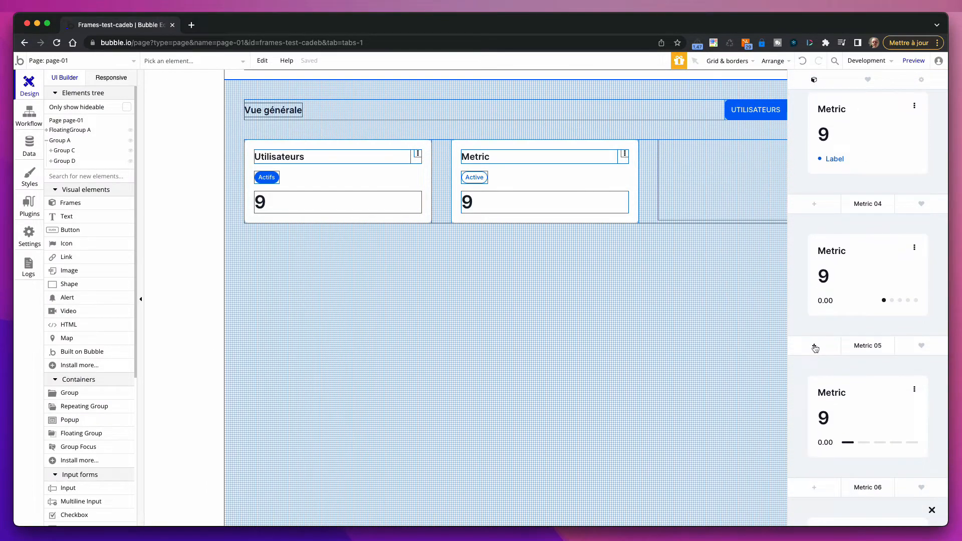
pyautogui.click(743, 191)
pyautogui.rightClick(743, 191)
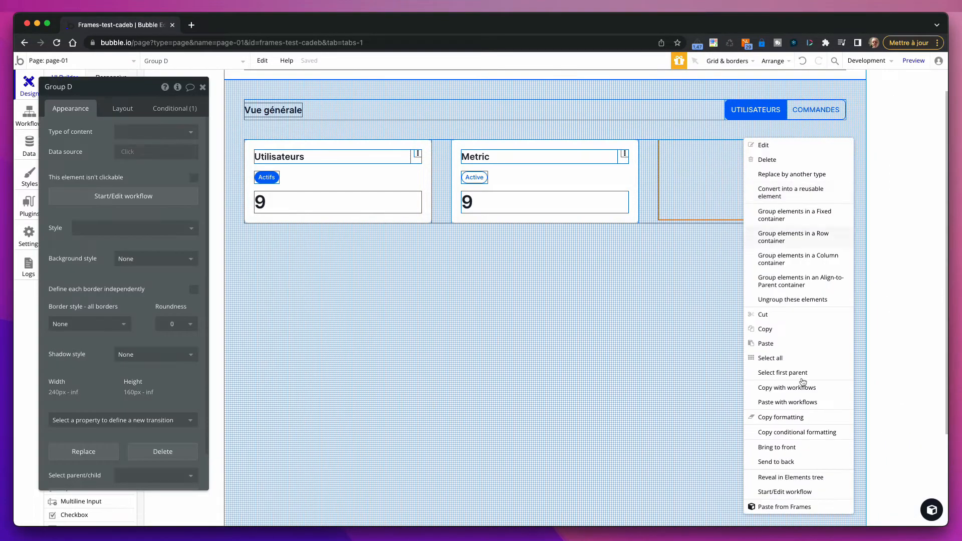
pyautogui.click(808, 507)
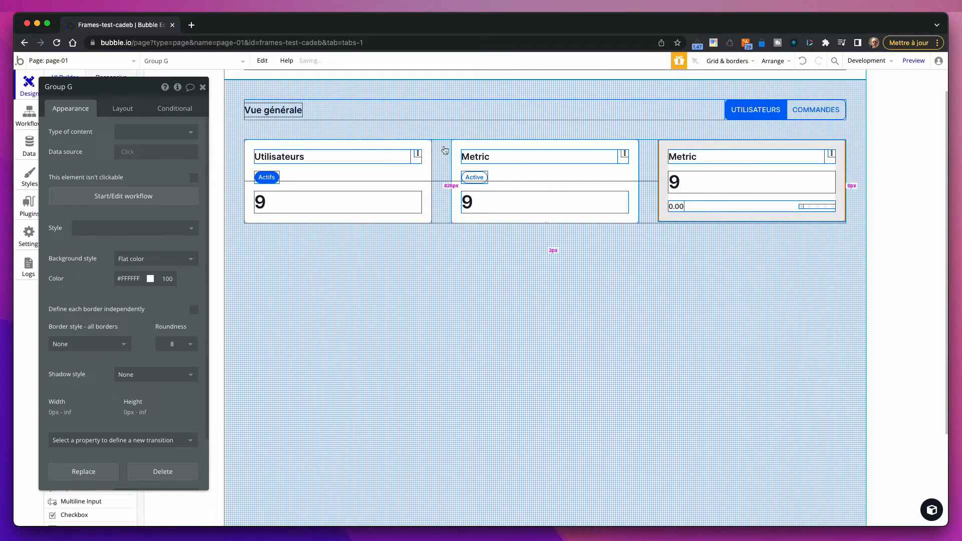
# Change the second metric card's title to Visites and the third card's title to Dernières activités
pyautogui.click(475, 158)
pyautogui.doubleClick(111, 133)
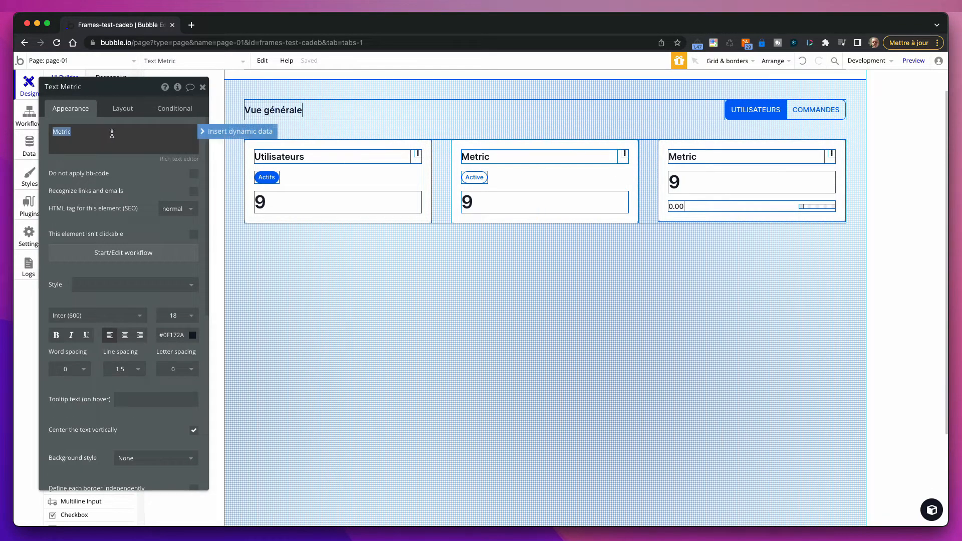
pyautogui.write('Visites')
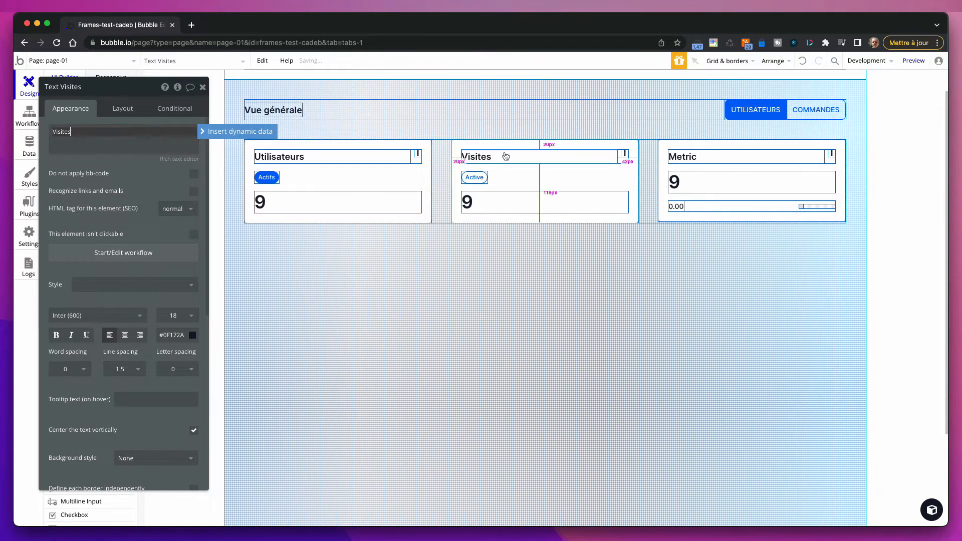
pyautogui.click(674, 156)
pyautogui.doubleClick(124, 132)
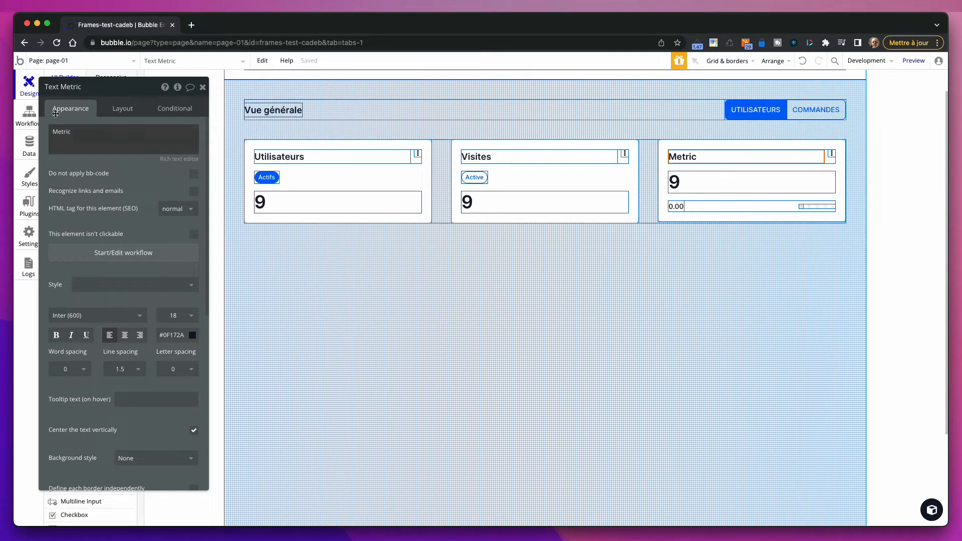
pyautogui.write('Der')
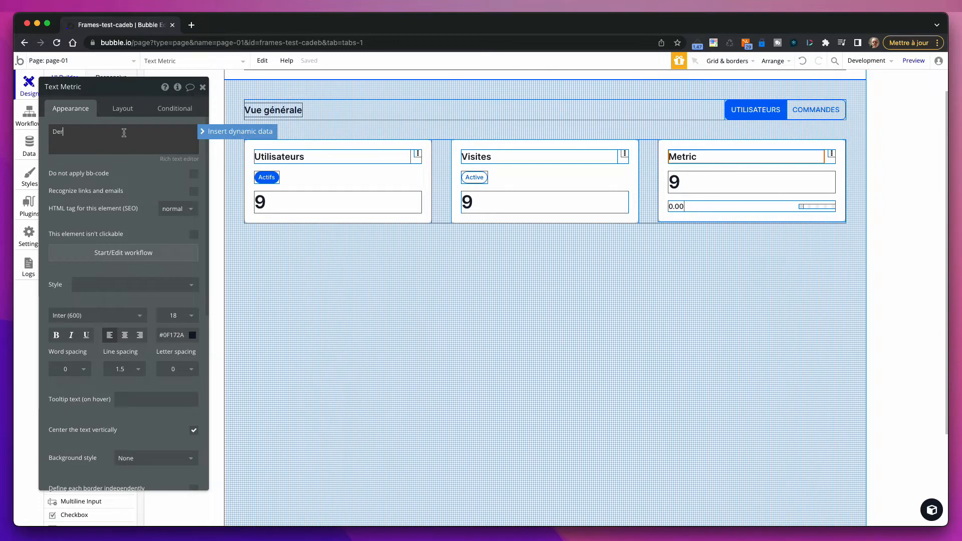
pyautogui.write('nières activités')
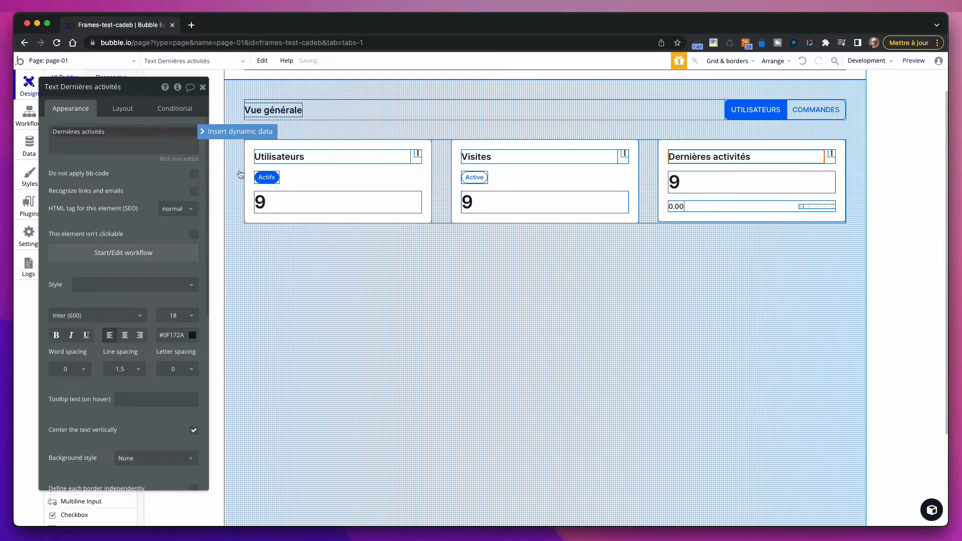
pyautogui.click(267, 178)
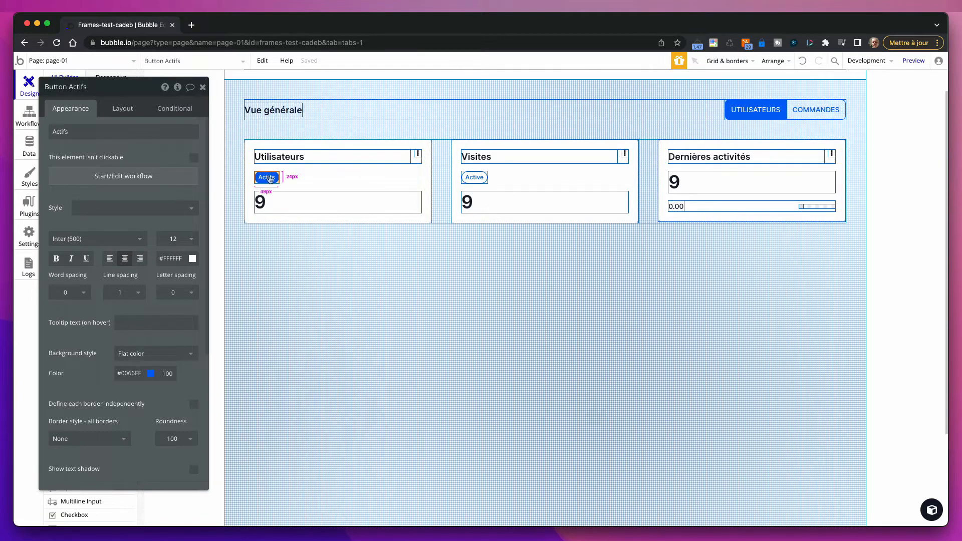
pyautogui.click(469, 178)
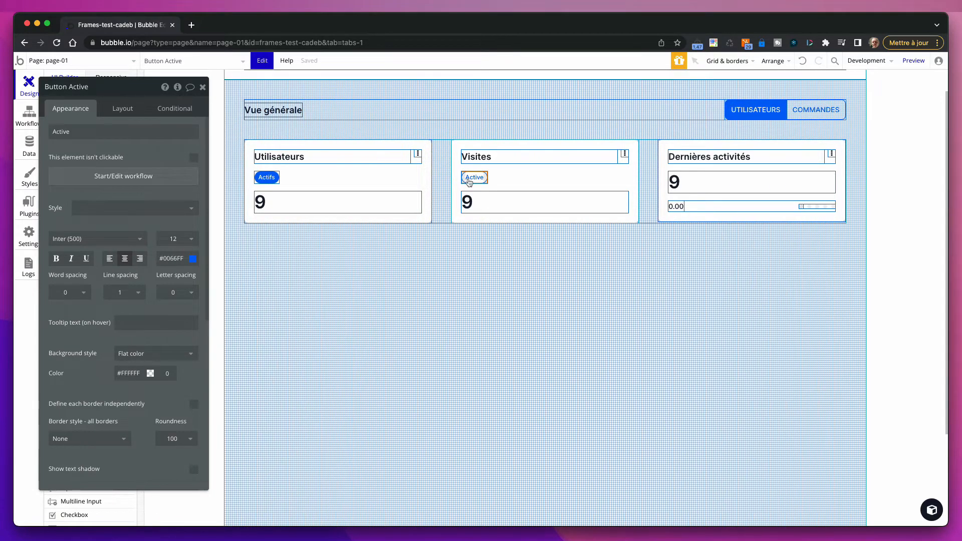
pyautogui.click(339, 179)
pyautogui.click(484, 179)
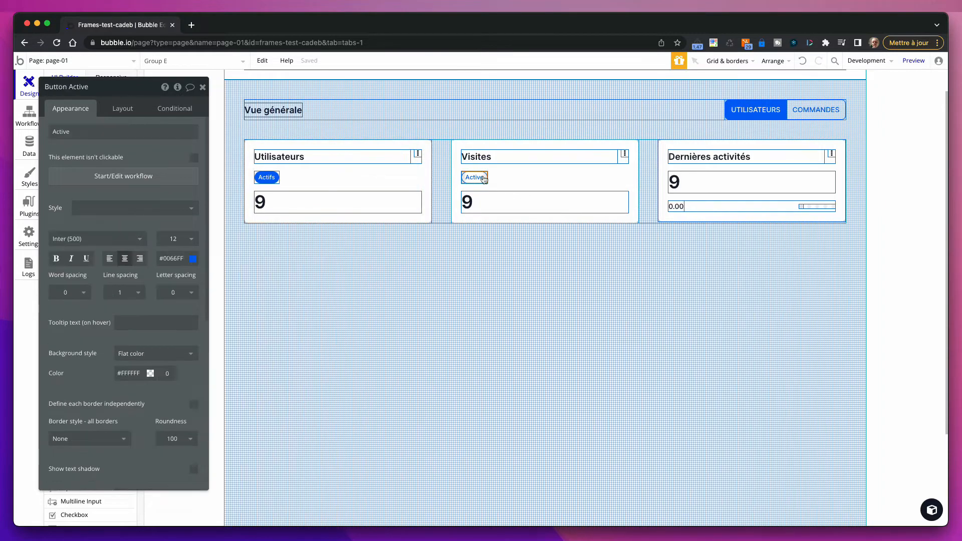
pyautogui.click(343, 175)
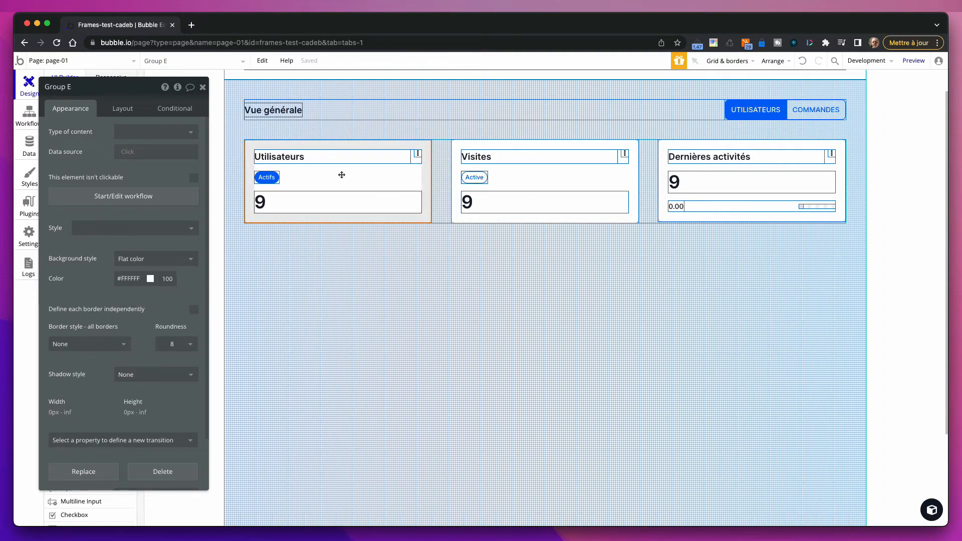
# Paste the copied outlined badge into the Utilisateurs card and change its label to Inactifs
pyautogui.press('super+v')
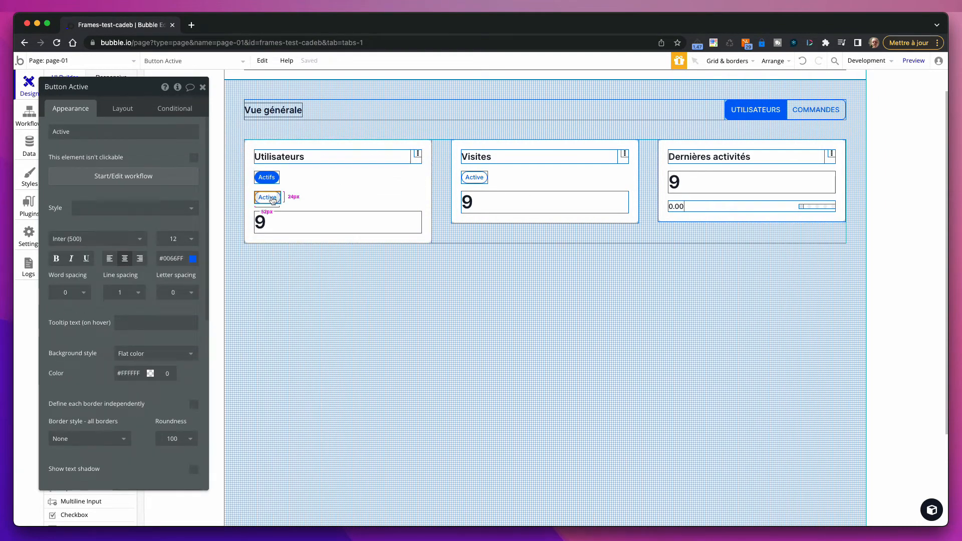
pyautogui.doubleClick(154, 131)
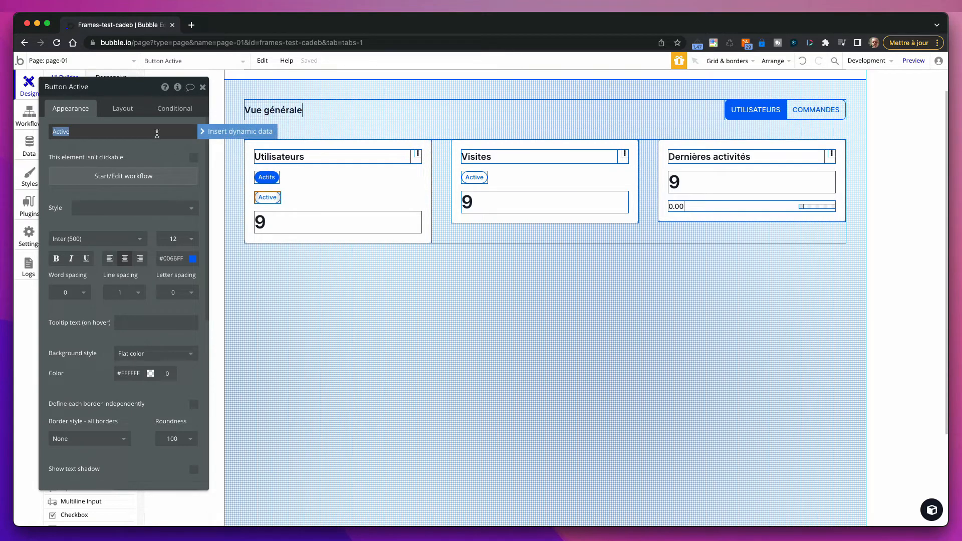
pyautogui.press('BackSpace')
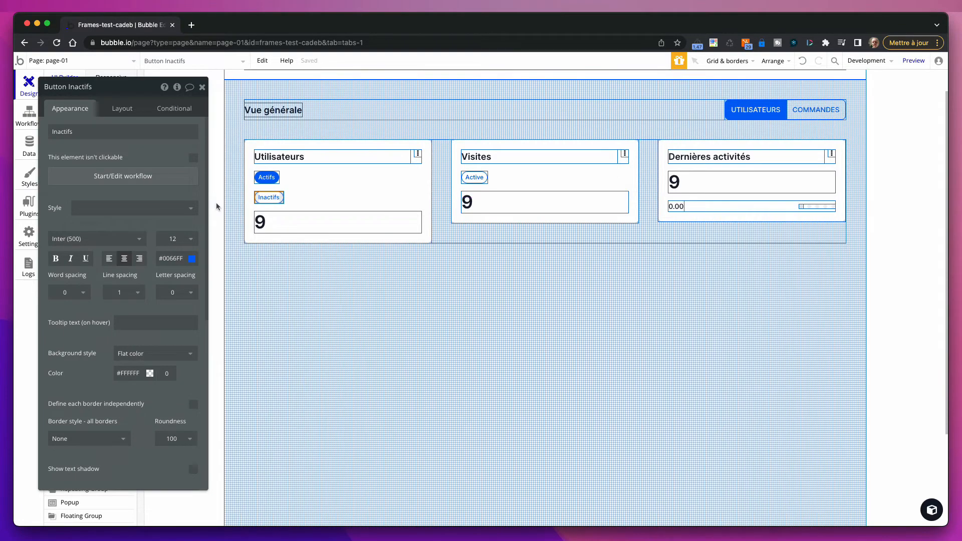
pyautogui.click(243, 174)
# Group the Actifs and Inactifs badges of the Utilisateurs card in a Row container
pyautogui.moveTo(202, 90); pyautogui.dragTo(842, 167)
pyautogui.click(275, 200)
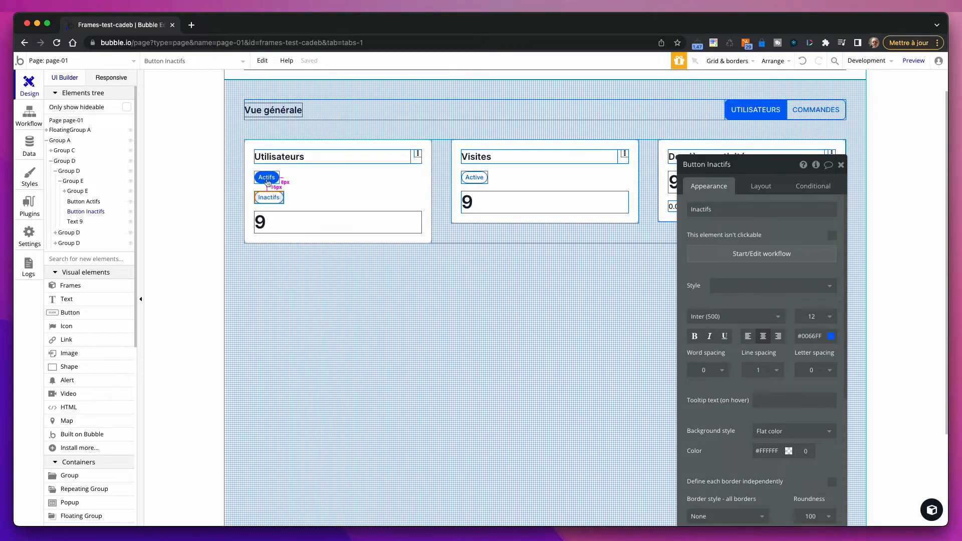
pyautogui.keyDown('shift'); pyautogui.click(267, 179); pyautogui.keyUp('shift')
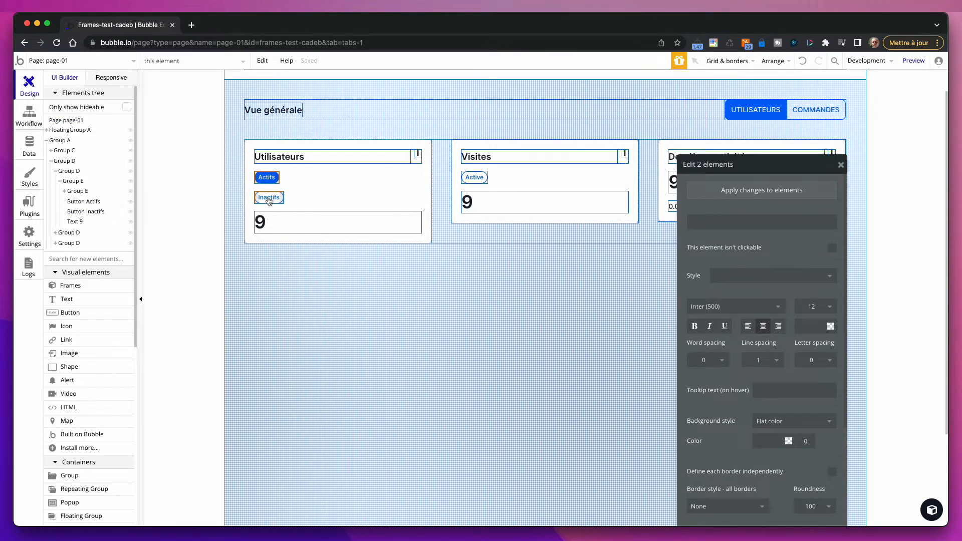
pyautogui.rightClick(269, 194)
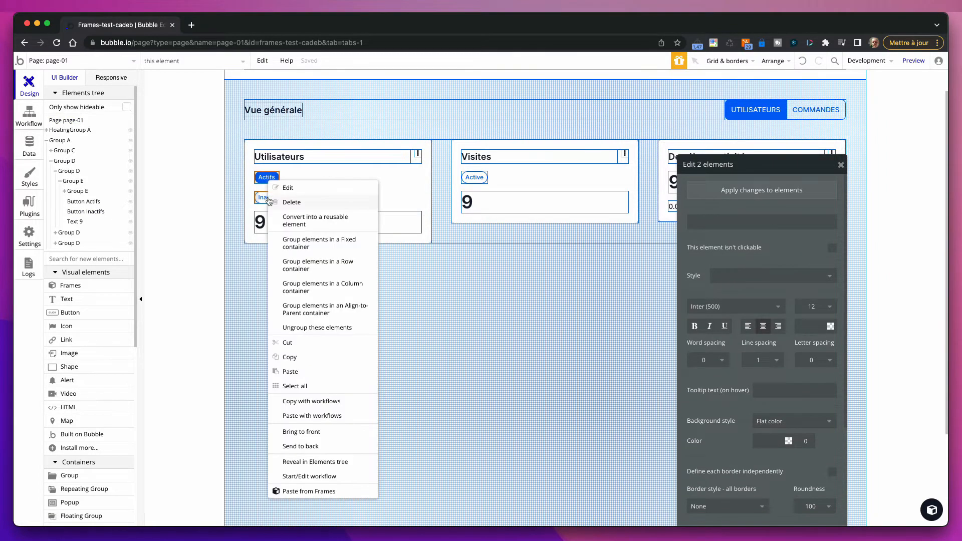
pyautogui.click(337, 269)
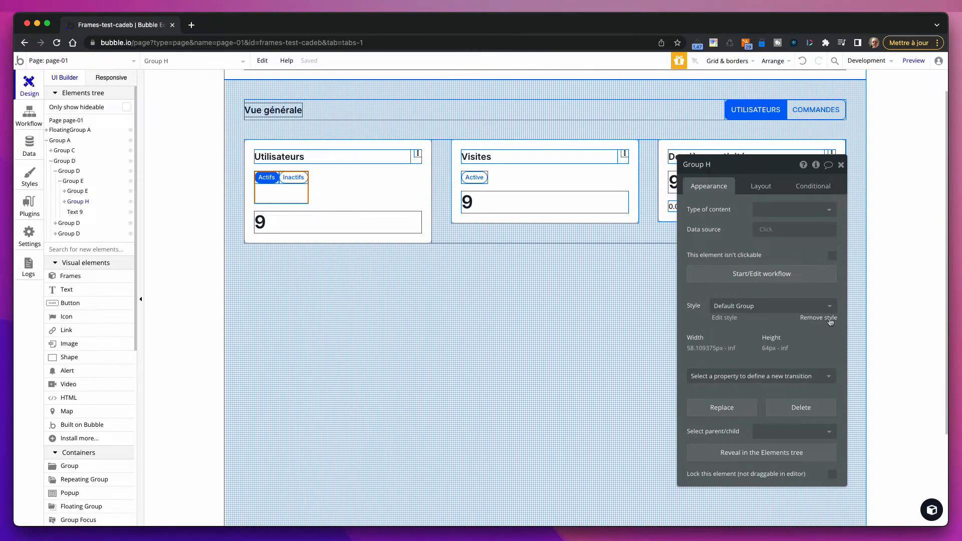
# Set the badge group's minimum width and height to 0, disable fit width to content and keep fit height to content
pyautogui.click(757, 189)
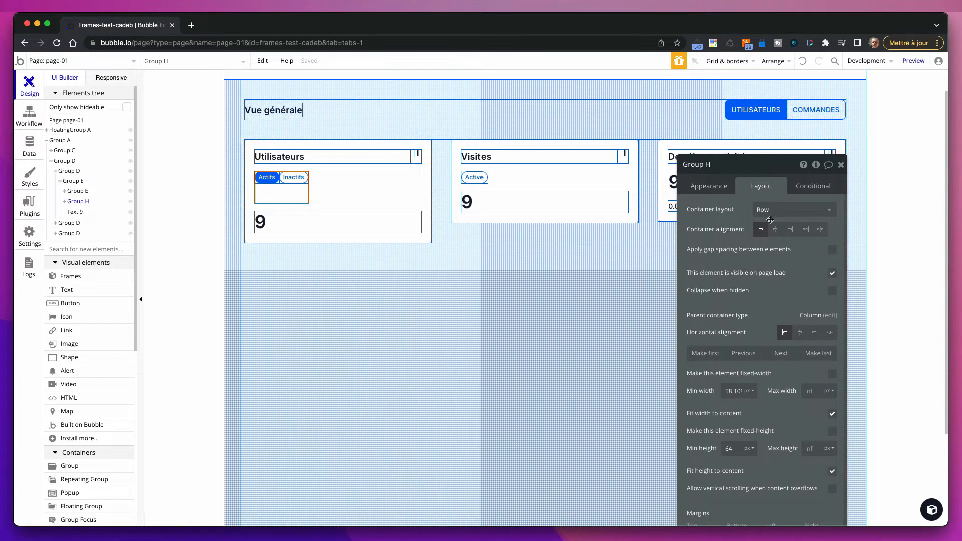
pyautogui.doubleClick(731, 391)
pyautogui.write('0')
pyautogui.doubleClick(732, 447)
pyautogui.write('0')
pyautogui.click(833, 414)
pyautogui.click(832, 472)
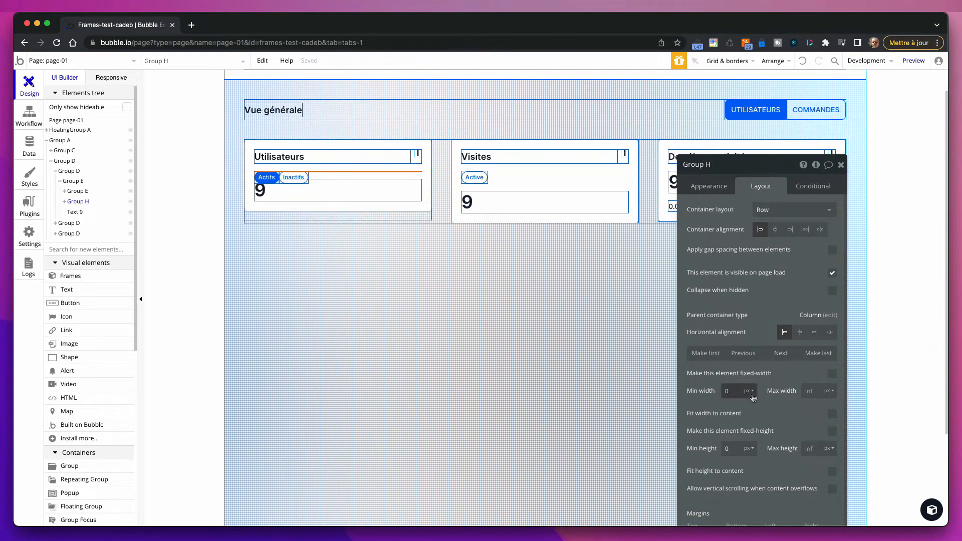
pyautogui.click(832, 473)
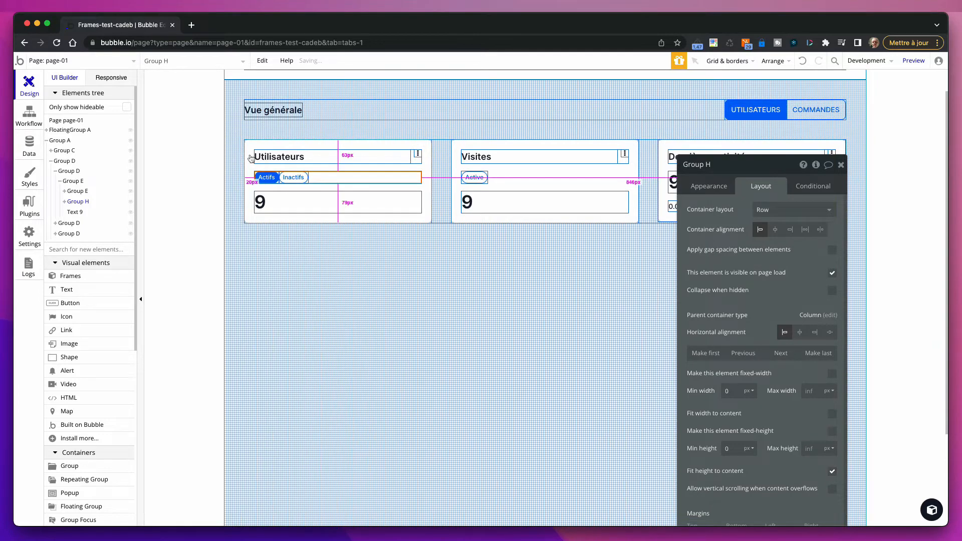
# Apply gap spacing between the two badges in the group with a column gap of 10 px
pyautogui.click(832, 249)
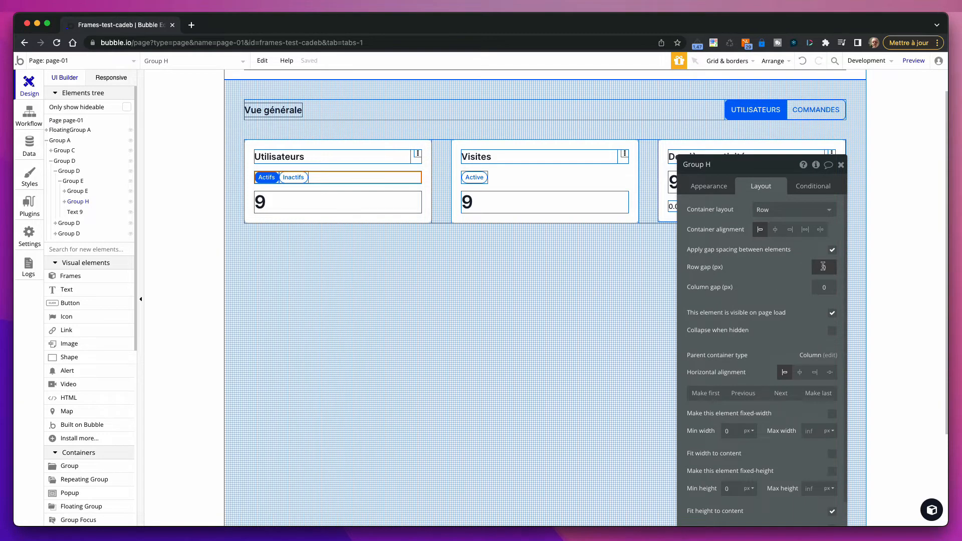
pyautogui.click(821, 290)
pyautogui.write('1')
pyautogui.click(789, 295)
pyautogui.click(193, 265)
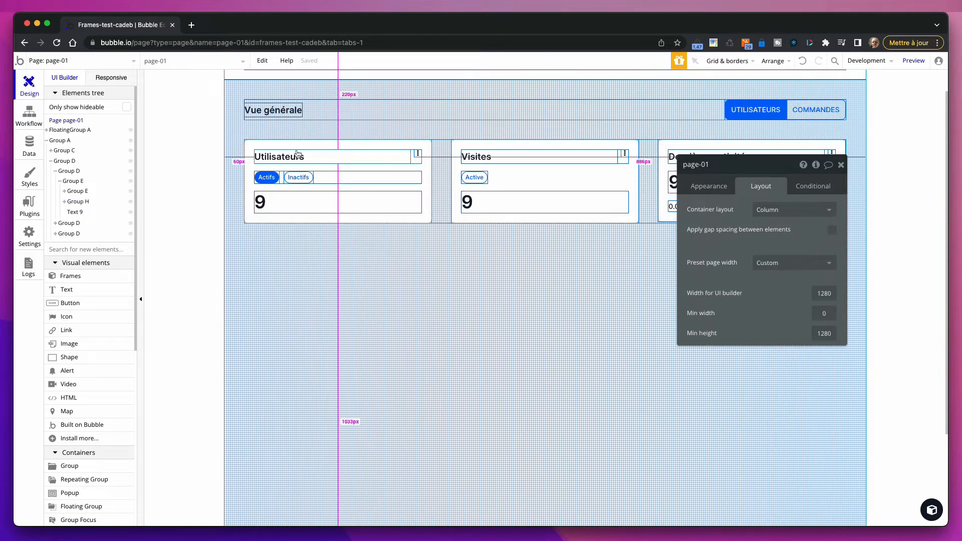
# Replace the Active badge in the Visites card with a copy of the Utilisateurs card's badge group
pyautogui.click(371, 177)
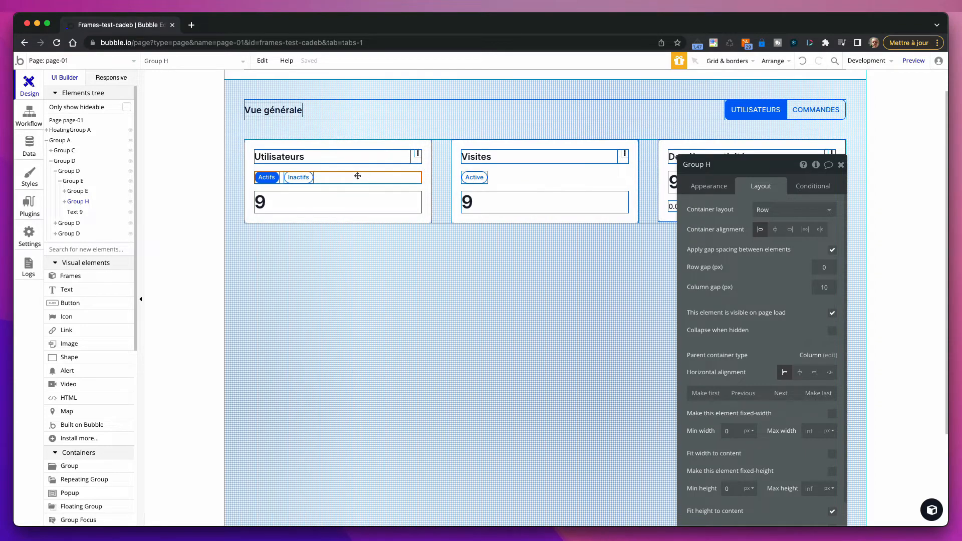
pyautogui.click(474, 177)
pyautogui.press('Delete')
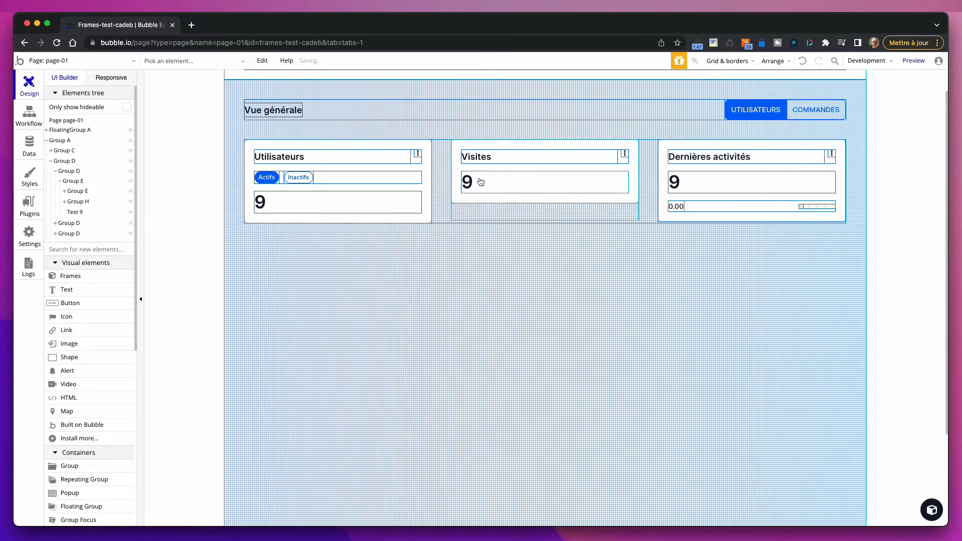
pyautogui.doubleClick(511, 168)
pyautogui.press('super+v')
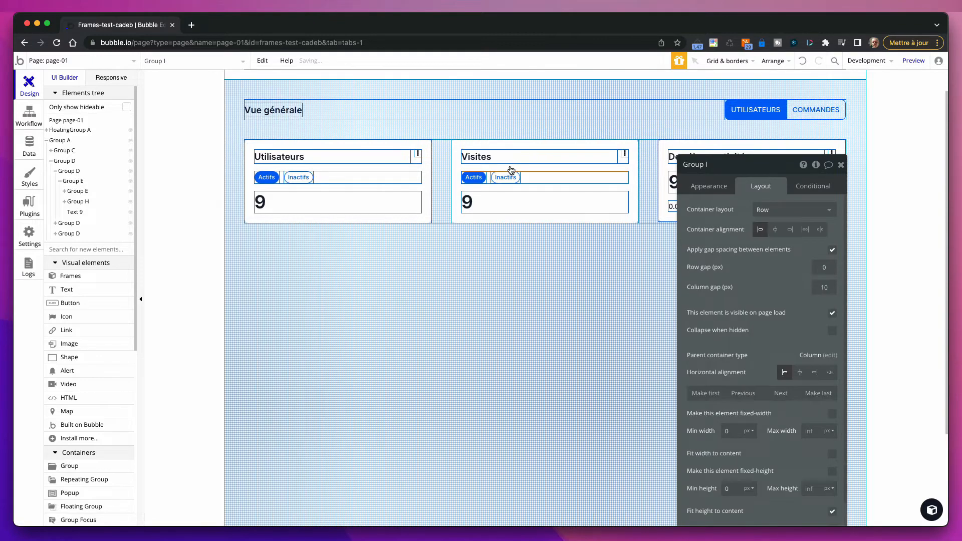
# Relabel the two badges in the Visites card as Aujourd'hui and Hier
pyautogui.click(474, 178)
pyautogui.click(724, 189)
pyautogui.click(722, 209)
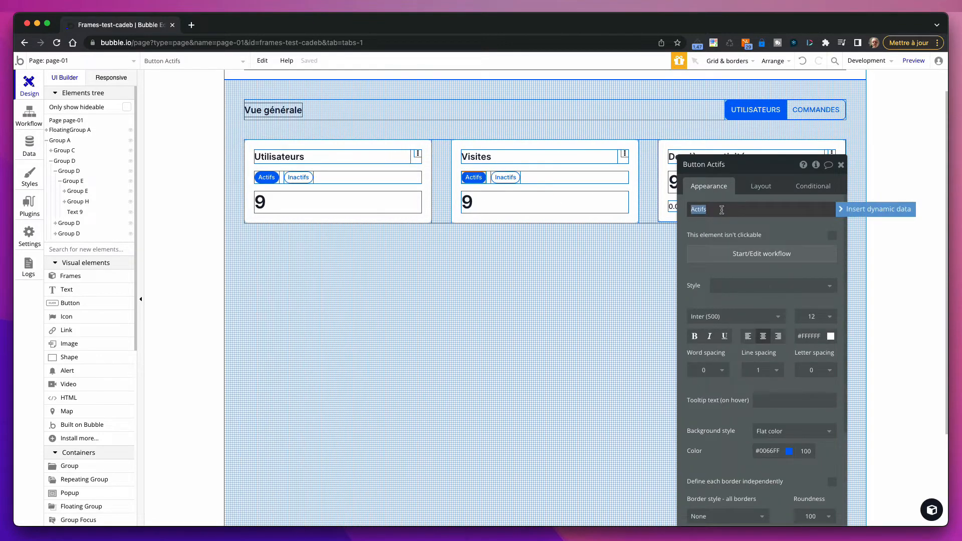
pyautogui.write('A')
pyautogui.write('i')
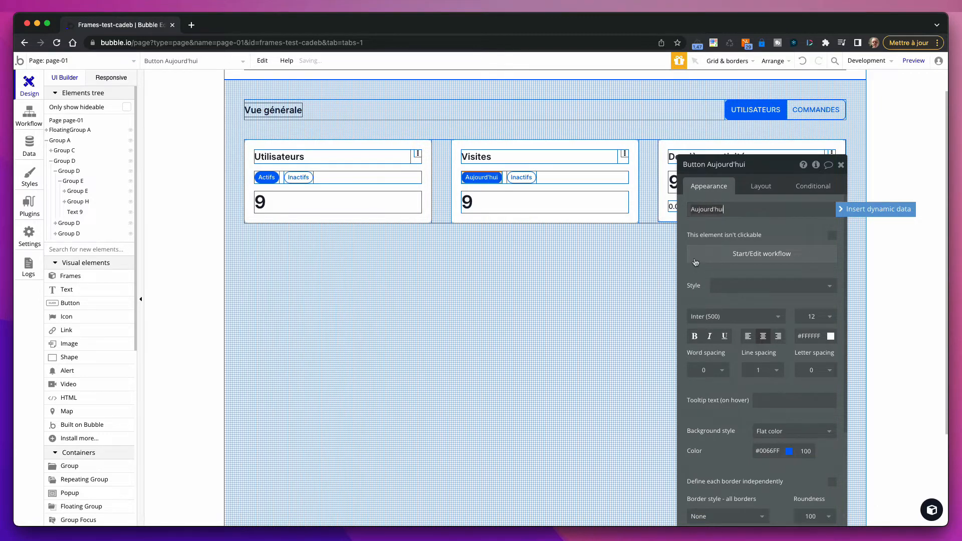
pyautogui.click(521, 178)
pyautogui.click(745, 214)
pyautogui.hotkey('ctrl', 'a')
pyautogui.write('H')
pyautogui.press('Return')
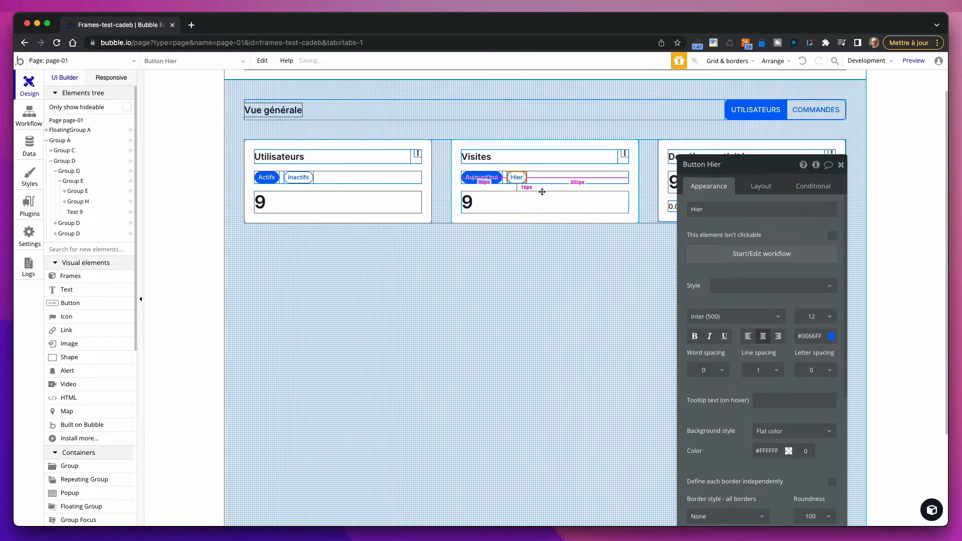
# Duplicate the Hier badge twice and label the copies 7 Jours and 30 Jours
pyautogui.press('super+d')
pyautogui.press('super+d')
pyautogui.click(549, 179)
pyautogui.click(722, 210)
pyautogui.hotkey('ctrl', 'a')
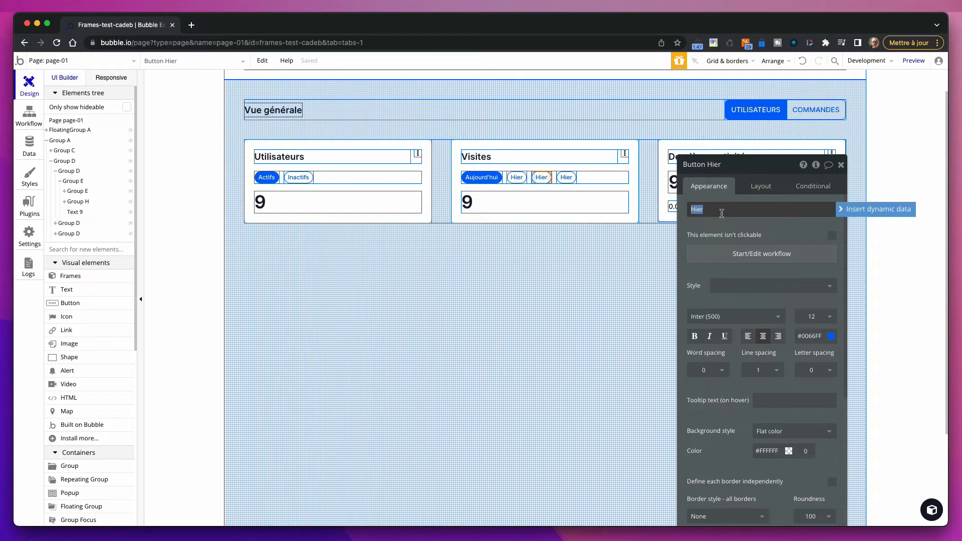
pyautogui.write('7 Jours')
pyautogui.click(575, 177)
pyautogui.doubleClick(709, 209)
pyautogui.write('30 Jou')
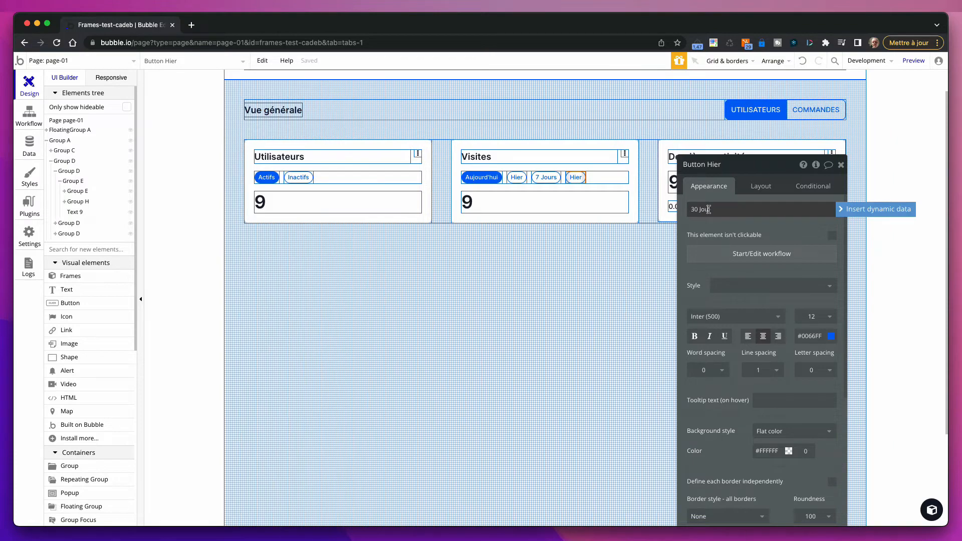
pyautogui.write('rs')
# Change the large number in the Visites card to 25
pyautogui.click(514, 205)
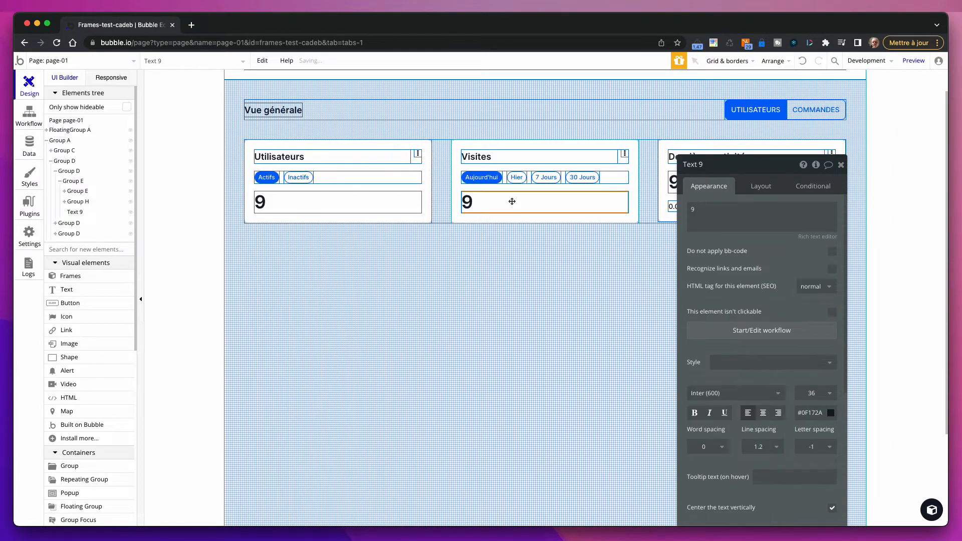
pyautogui.doubleClick(700, 210)
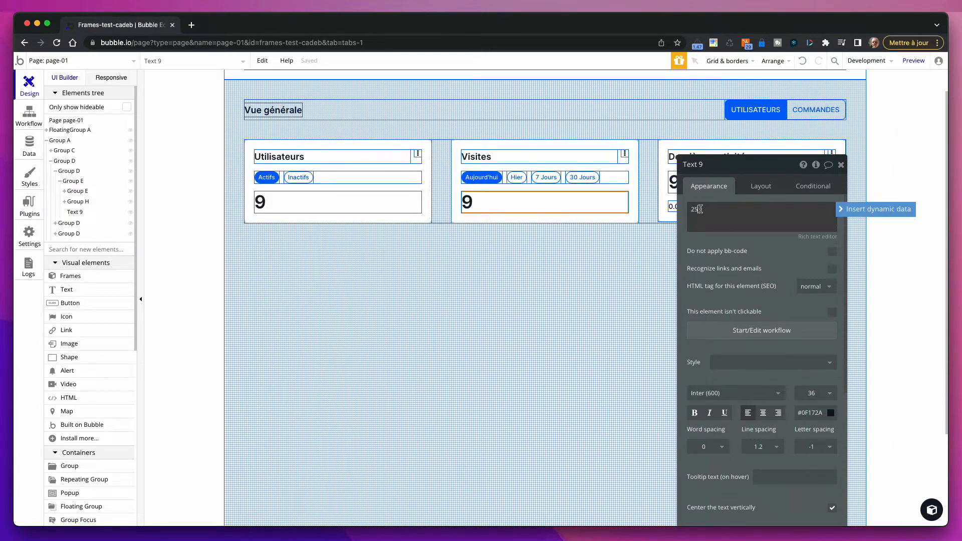
pyautogui.click(571, 251)
# Replace the large number in the Dernières activités card with the text Nouvel article
pyautogui.moveTo(751, 158); pyautogui.dragTo(133, 83)
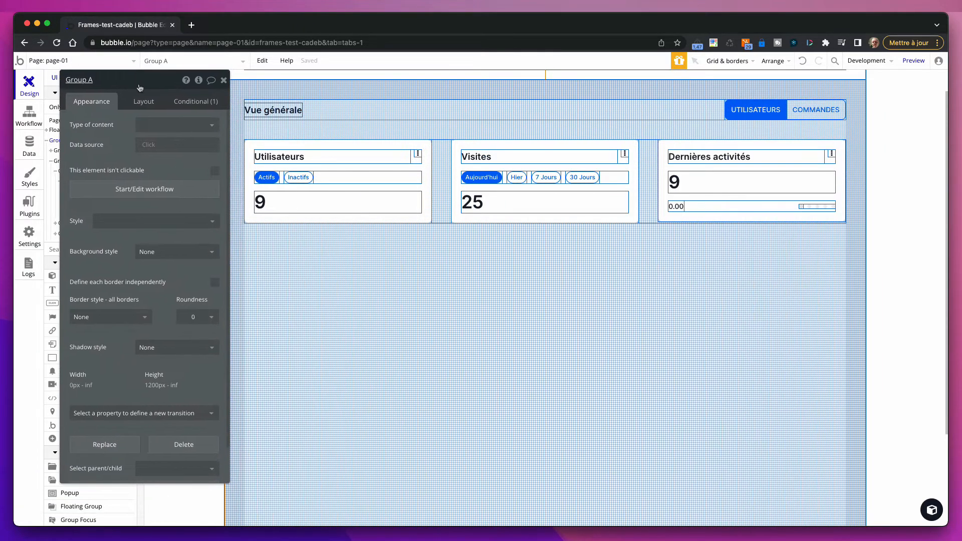
pyautogui.click(696, 187)
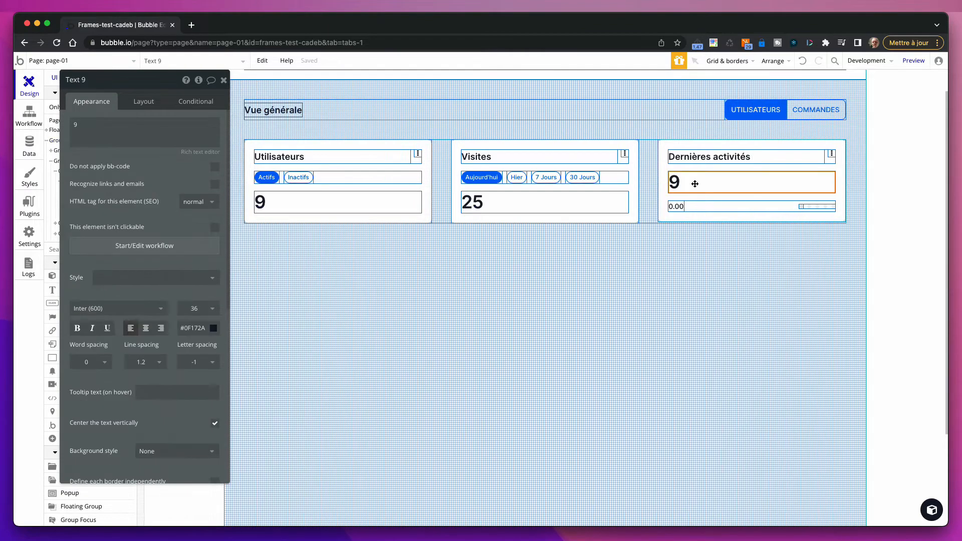
pyautogui.tripleClick(101, 125)
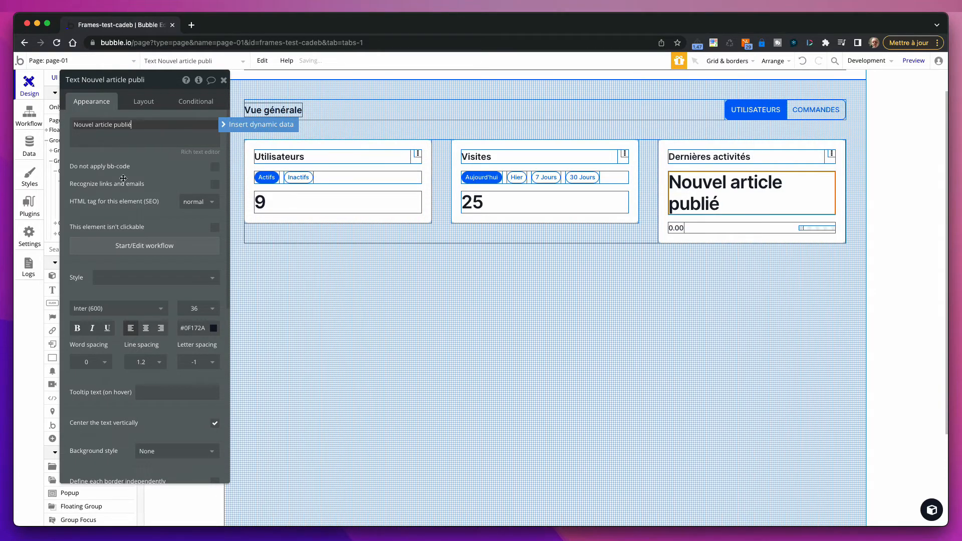
pyautogui.tripleClick(110, 125)
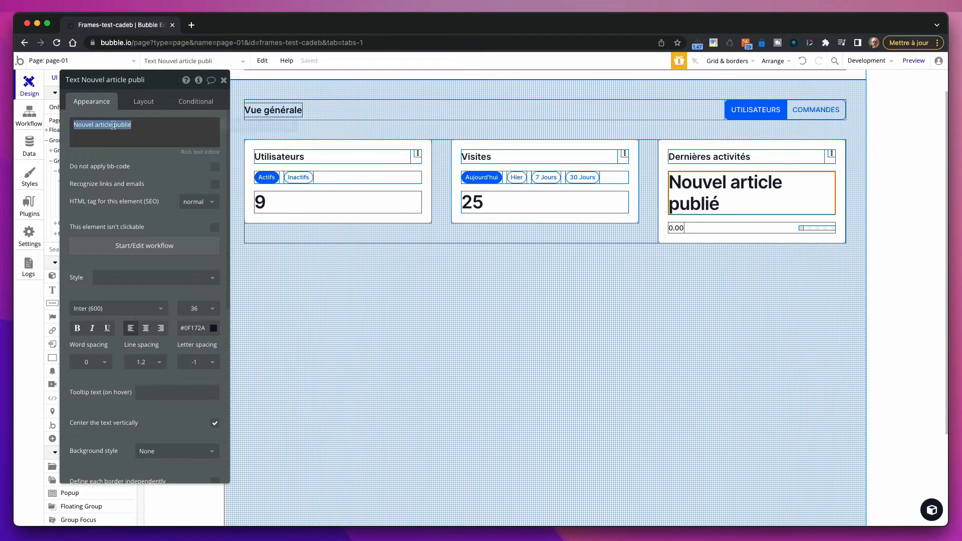
pyautogui.click(146, 125)
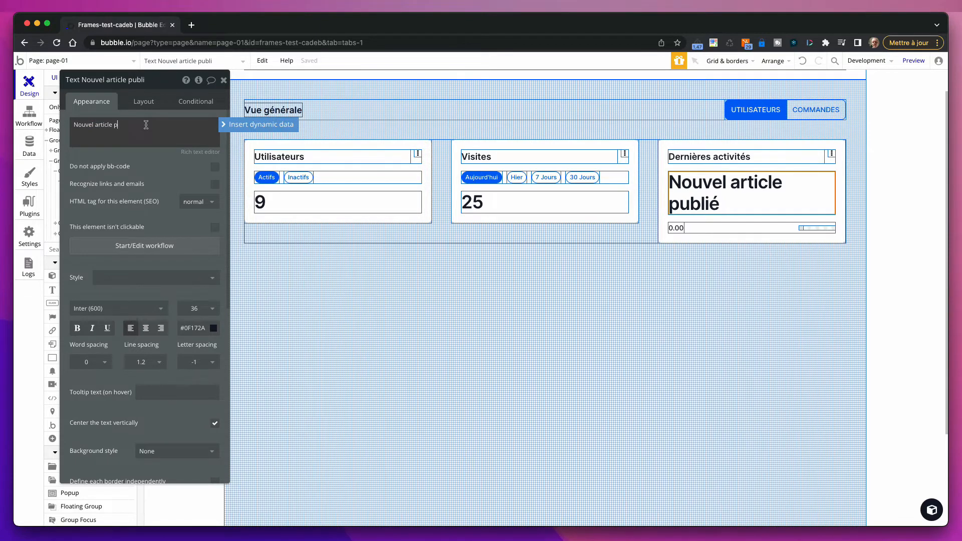
# Change the small 0.00 text in the Dernières activités card to 15h30
pyautogui.click(681, 207)
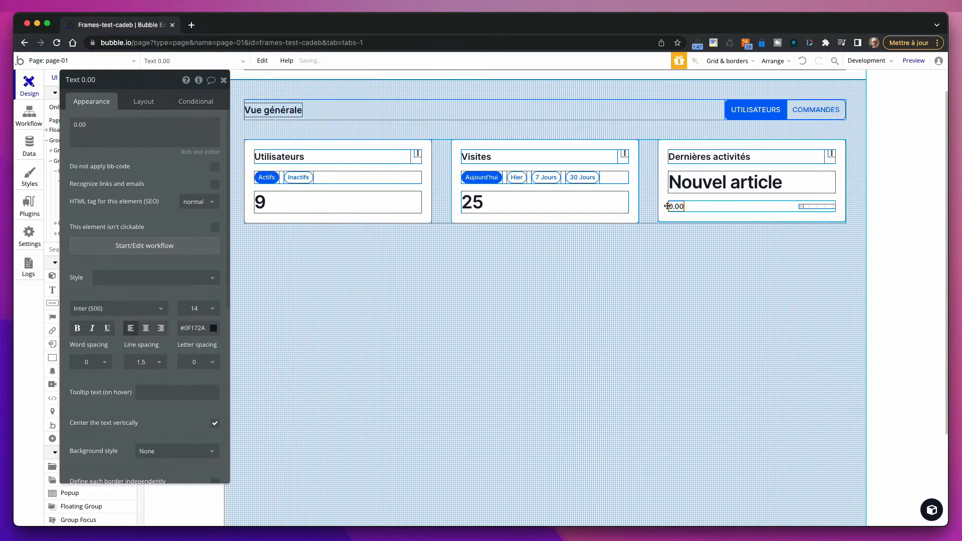
pyautogui.tripleClick(135, 122)
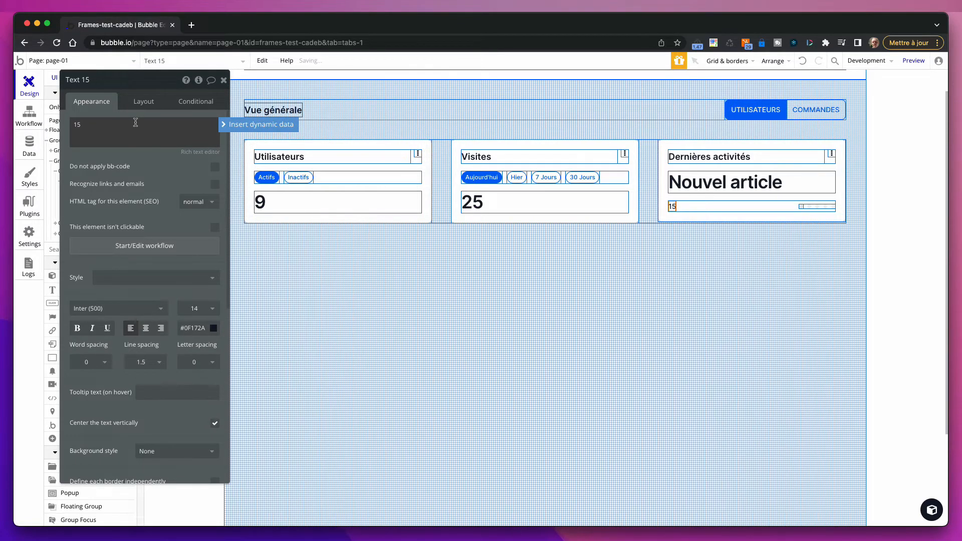
pyautogui.click(496, 304)
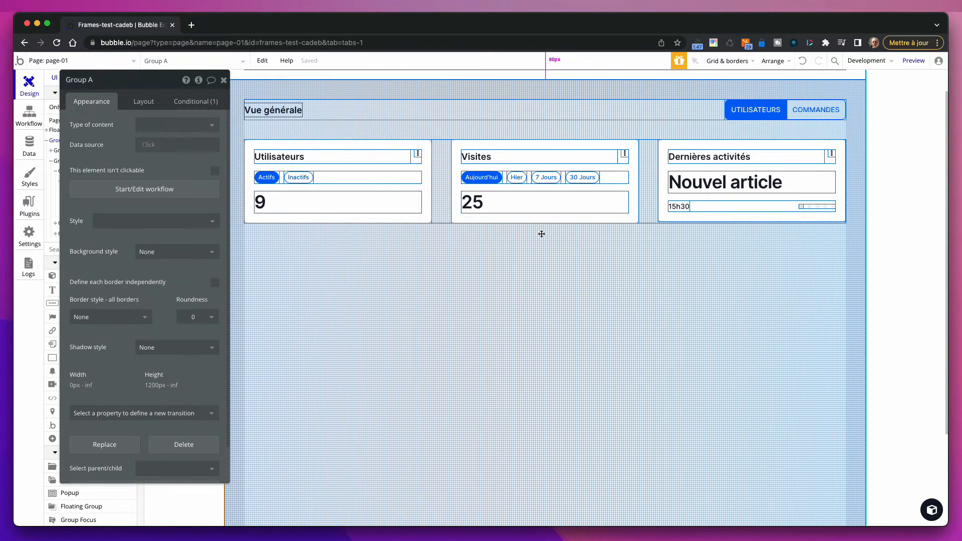
# Inspect the ellipsis icons of the Utilisateurs and Visites cards and the repeating group in the Dernières activités card
pyautogui.click(418, 154)
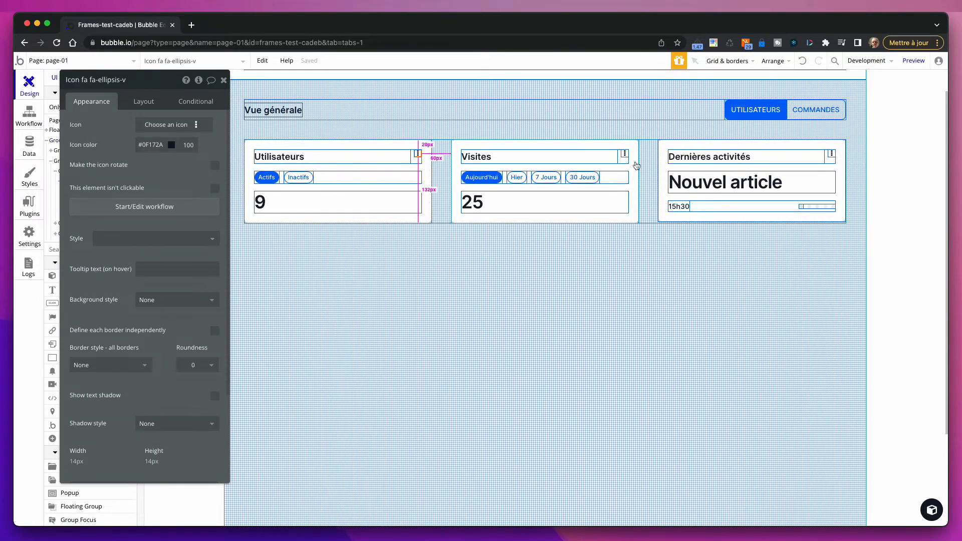
pyautogui.click(626, 154)
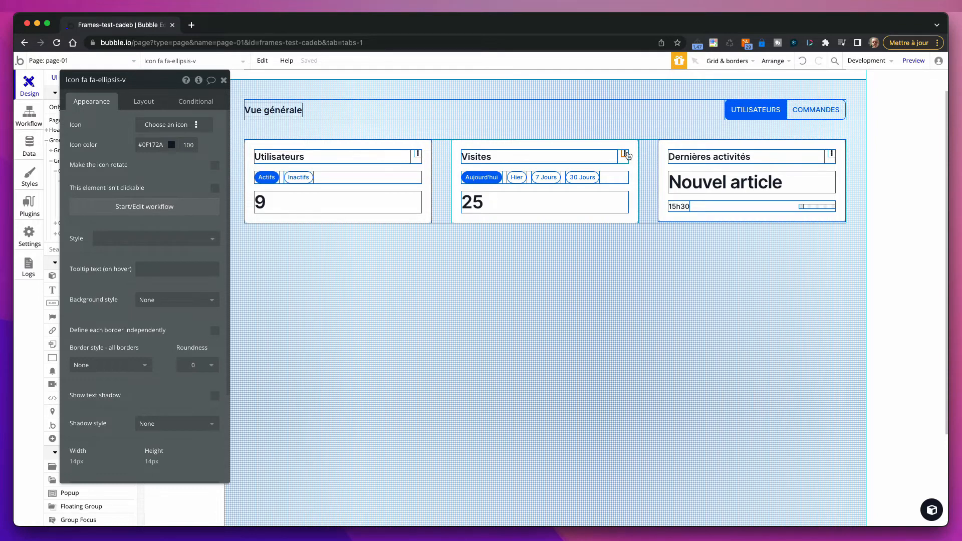
pyautogui.click(419, 154)
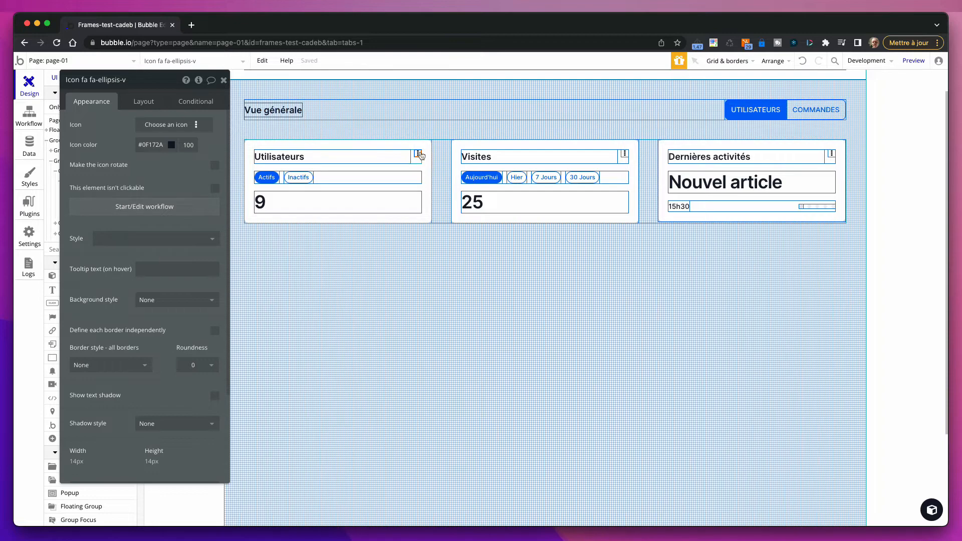
pyautogui.click(812, 207)
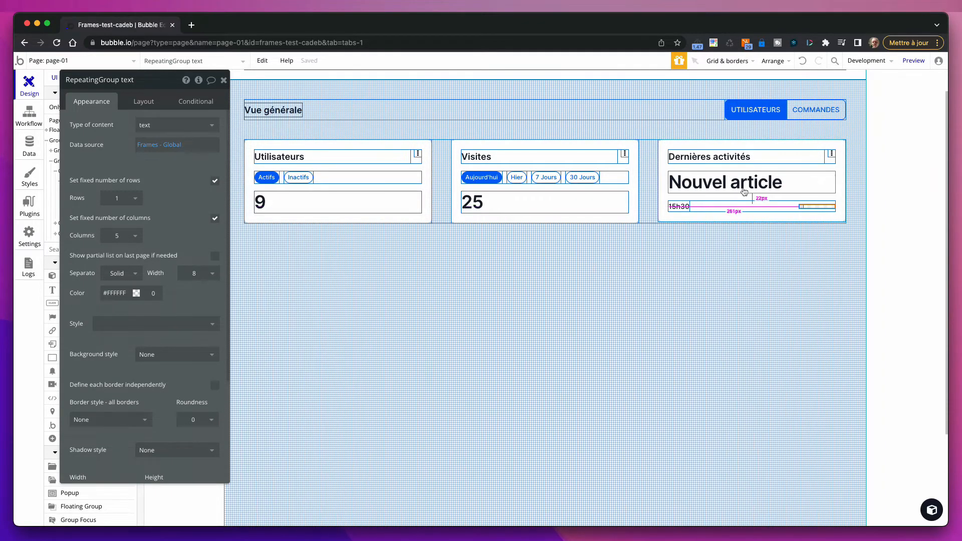
pyautogui.click(875, 180)
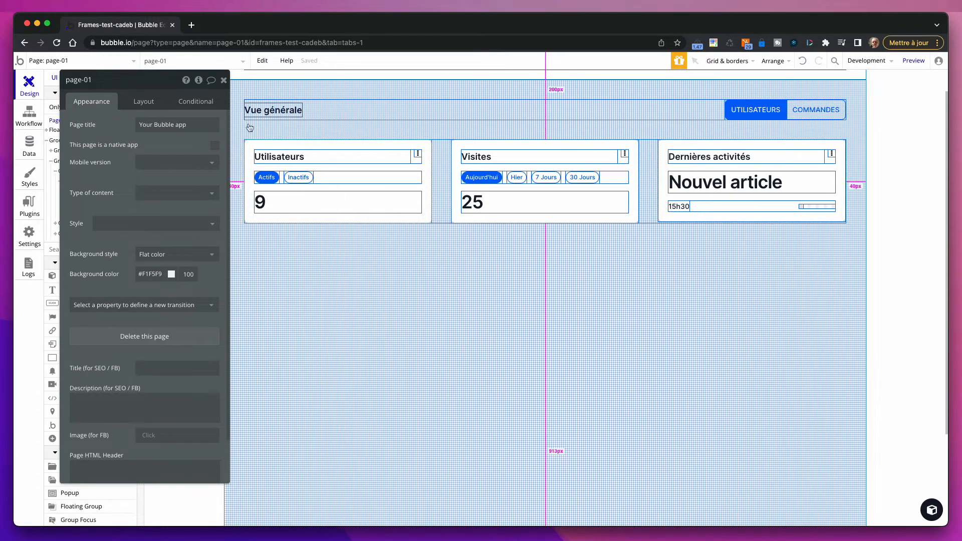
# Copy the Frames section header component that has previous and next arrow buttons
pyautogui.click(223, 80)
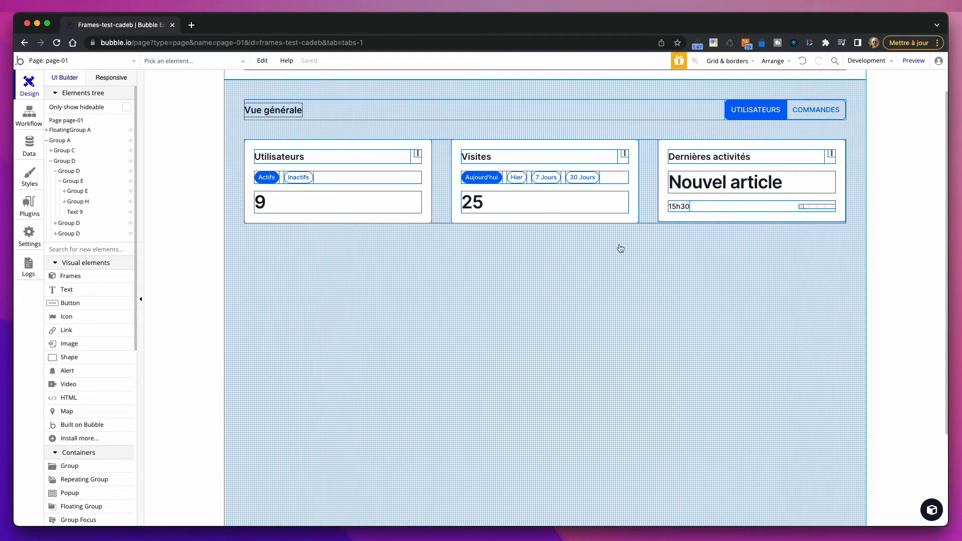
pyautogui.click(931, 511)
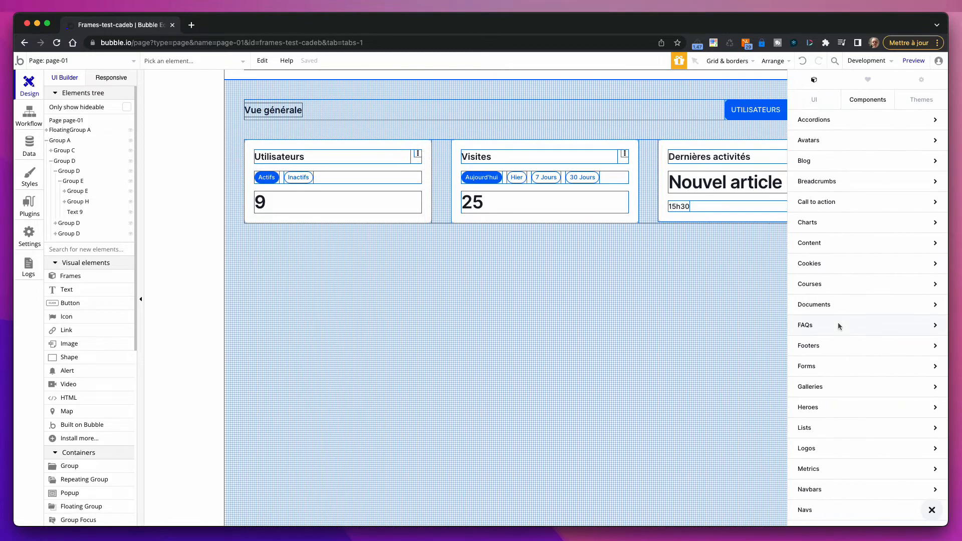
pyautogui.click(811, 222)
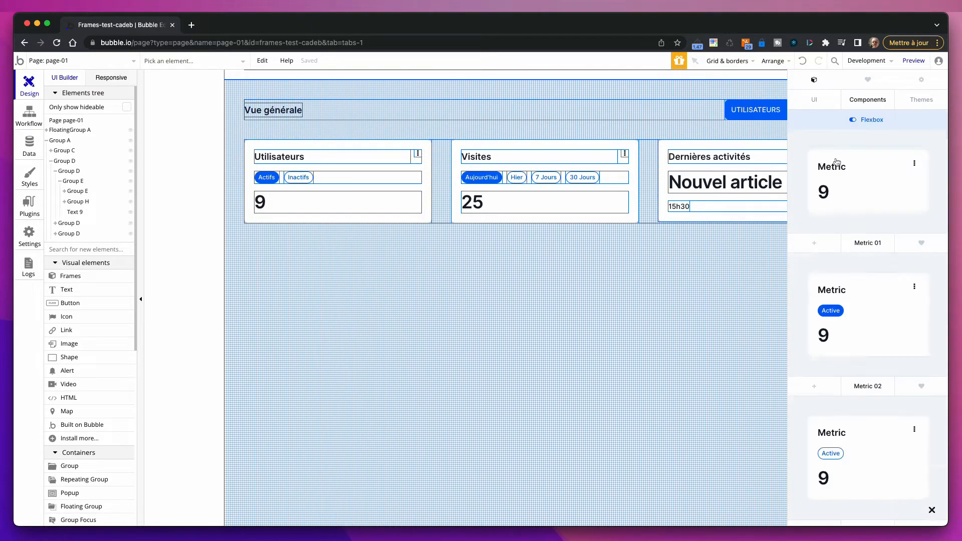
pyautogui.click(868, 100)
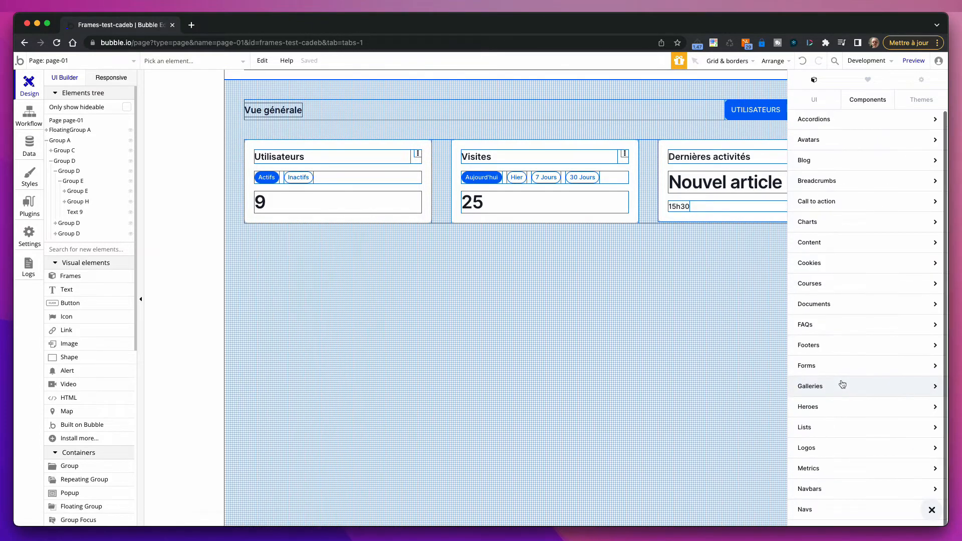
pyautogui.scroll(-6, 837, 341)
pyautogui.scroll(-4, 836, 372)
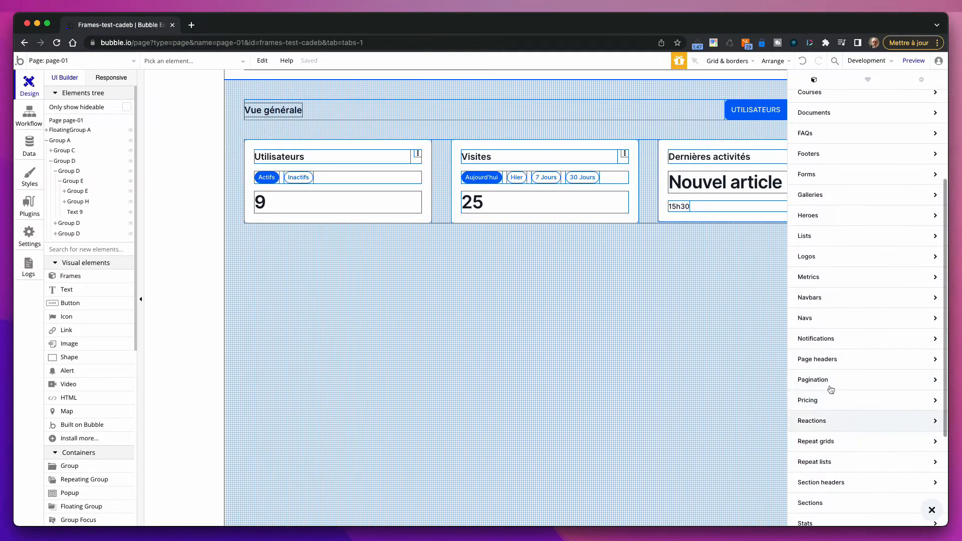
pyautogui.click(844, 359)
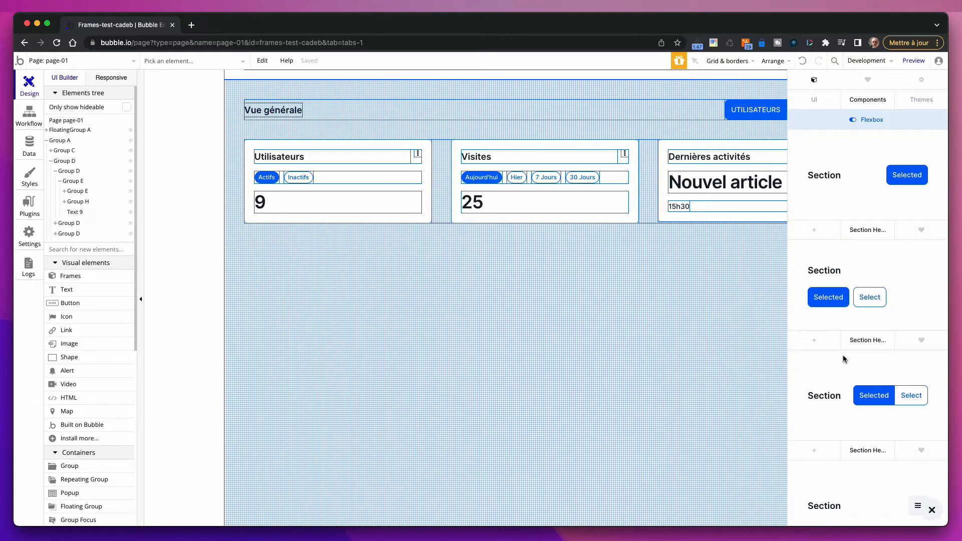
pyautogui.scroll(-14, 885, 424)
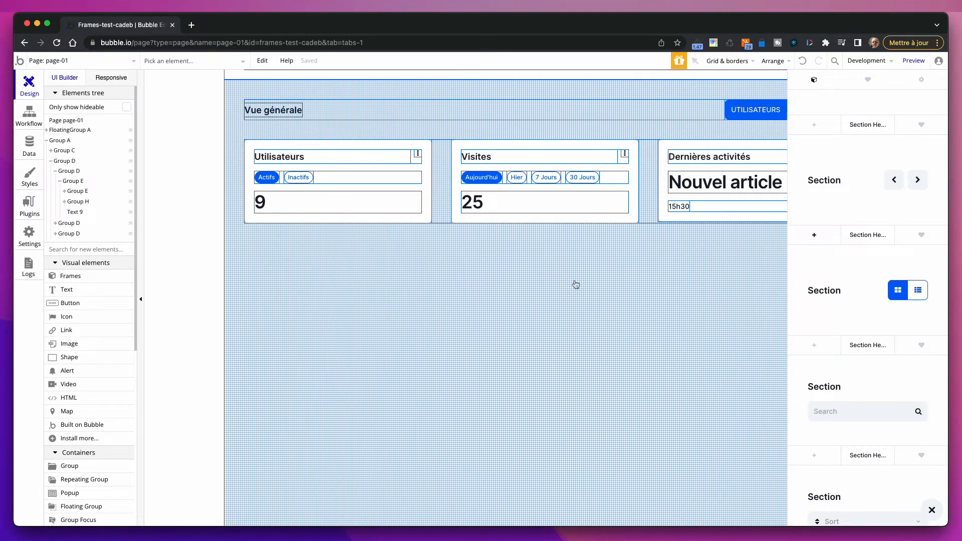
# Paste the copied section header into Group A and place it last, below the metric cards
pyautogui.doubleClick(453, 293)
pyautogui.rightClick(453, 291)
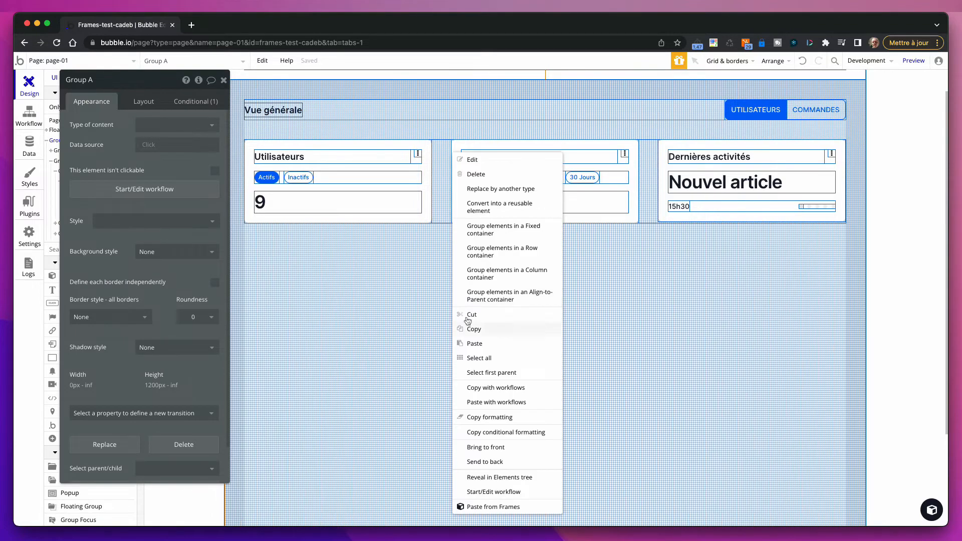
pyautogui.click(500, 511)
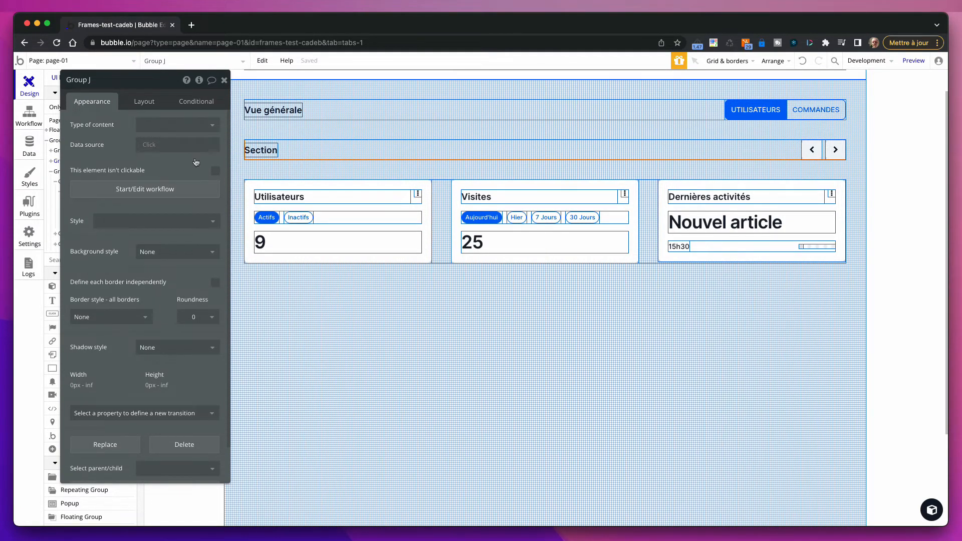
pyautogui.click(143, 102)
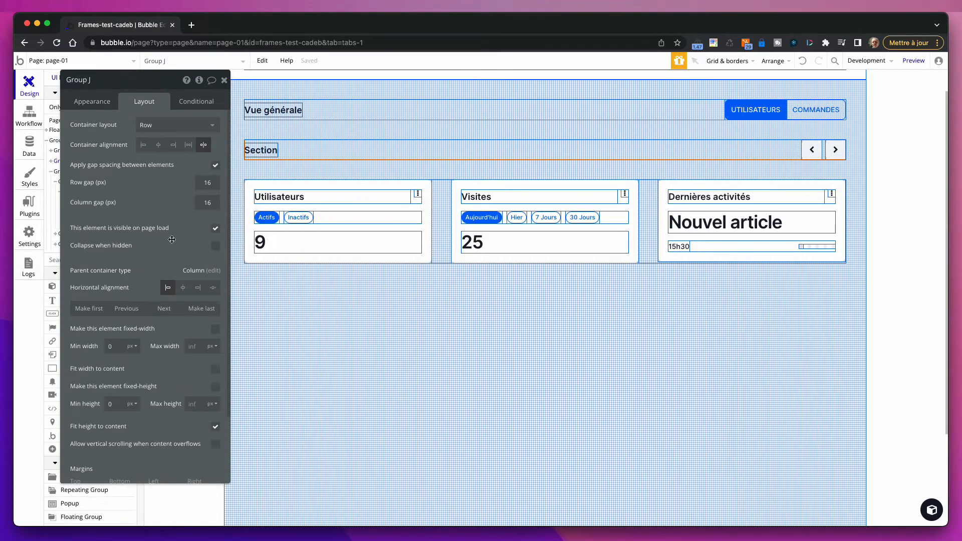
pyautogui.click(201, 309)
# Change the new section header's title to Graphiques
pyautogui.click(261, 253)
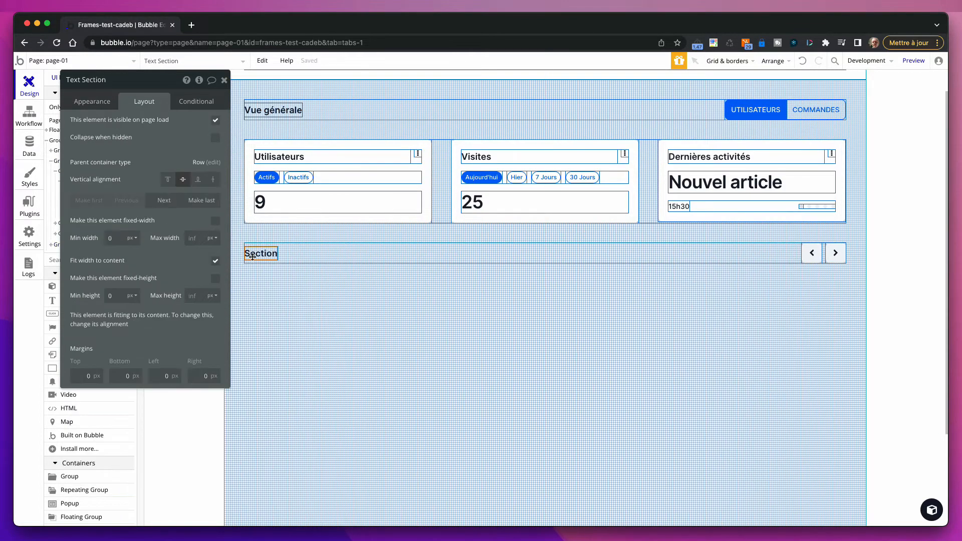
pyautogui.click(103, 102)
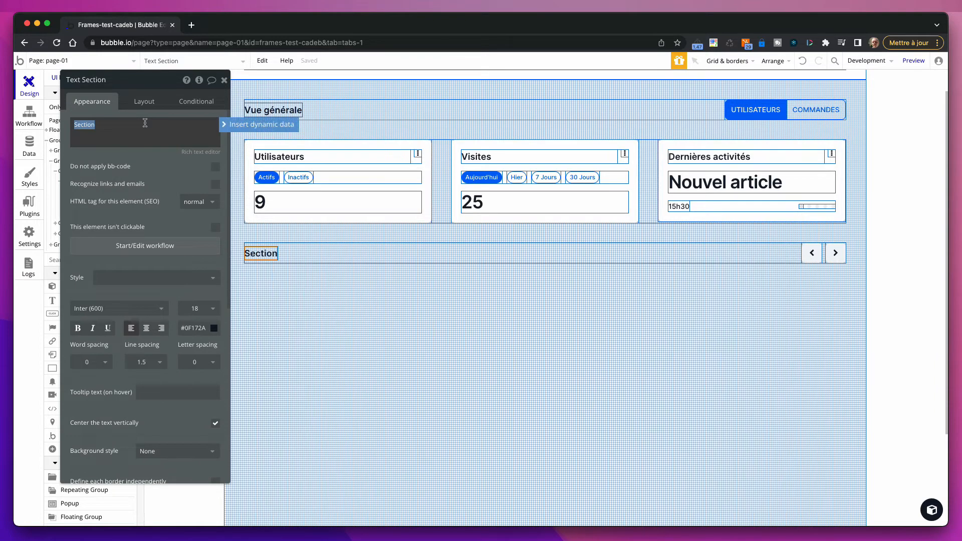
pyautogui.write('Graphiques')
pyautogui.click(888, 266)
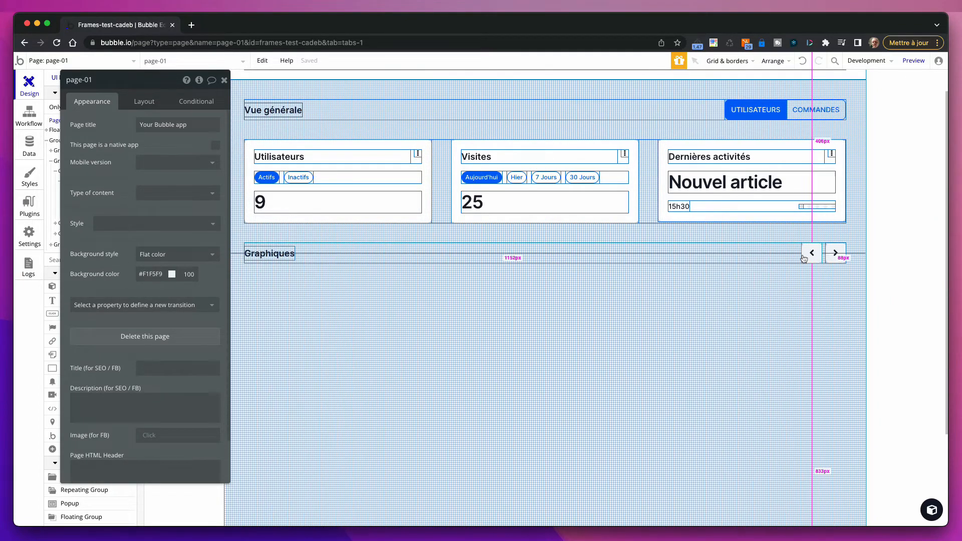
# Browse the Frames UI elements, examining the Alert, Avatar, Icon group, Spinner and Checkbox categories
pyautogui.click(932, 509)
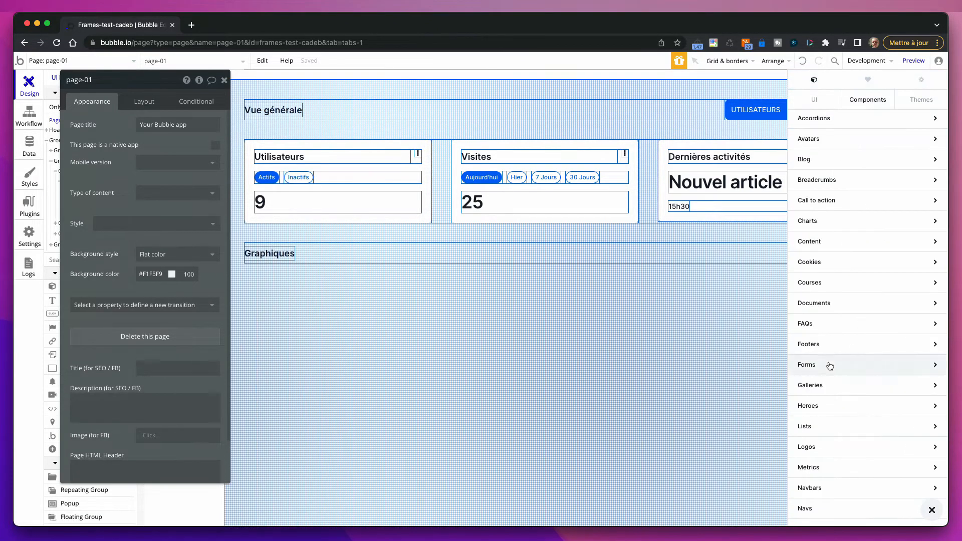
pyautogui.click(815, 100)
pyautogui.click(901, 120)
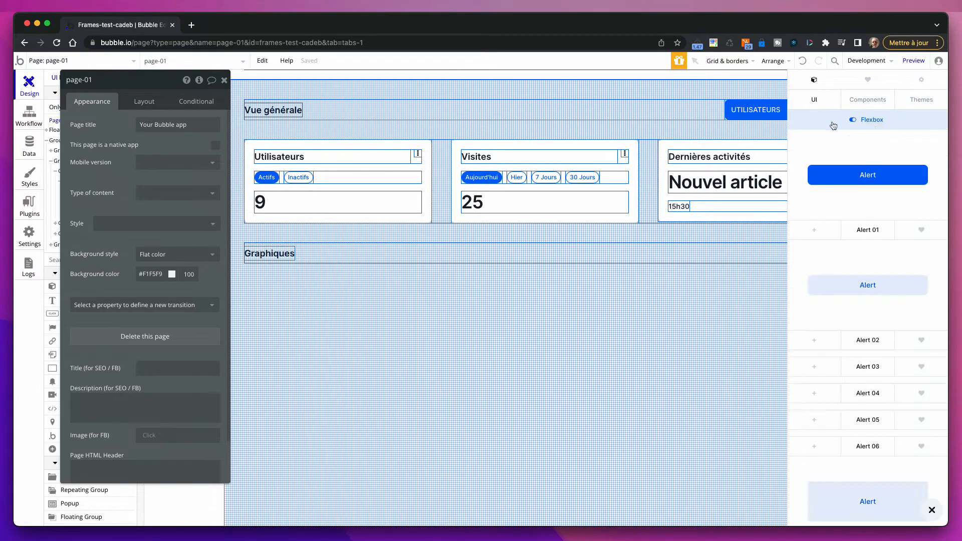
pyautogui.click(818, 101)
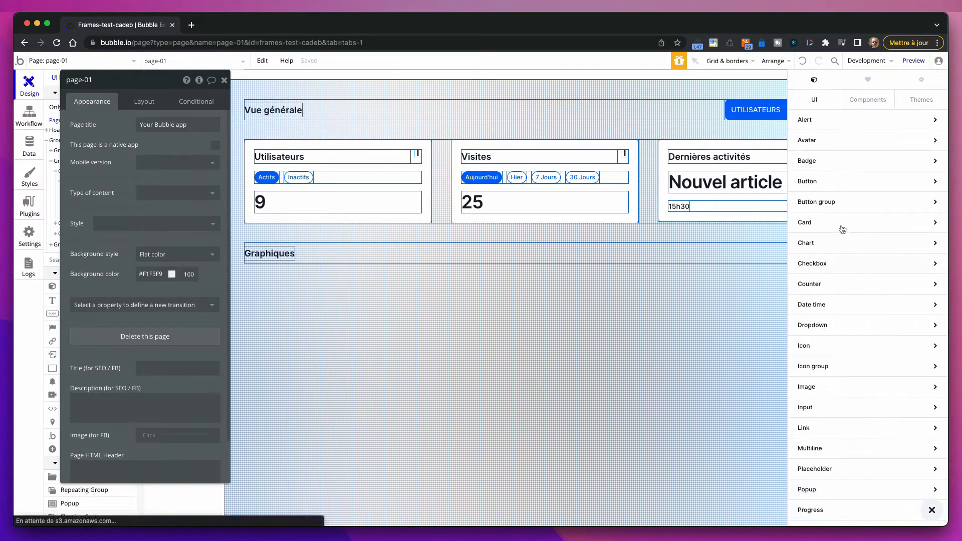
pyautogui.click(891, 143)
pyautogui.scroll(-10, 867, 376)
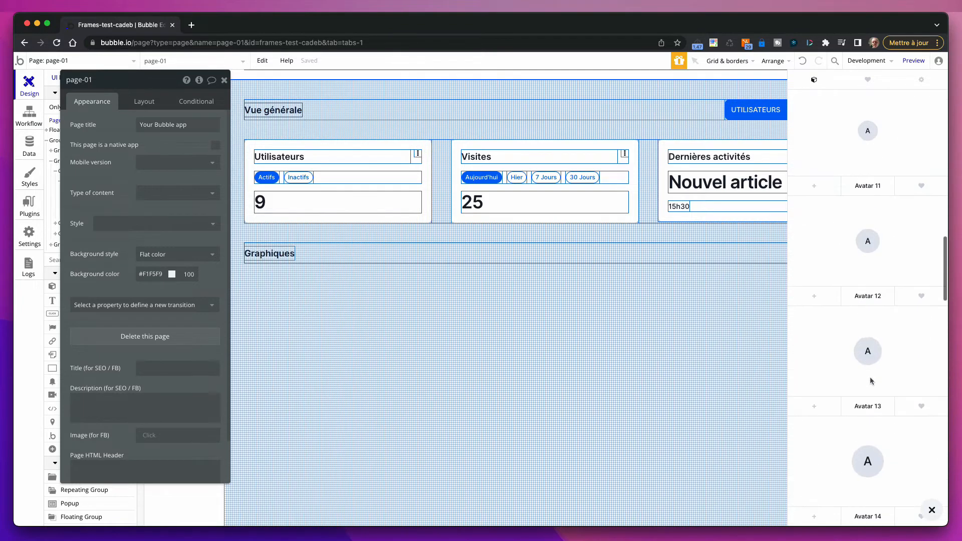
pyautogui.scroll(10, 852, 175)
pyautogui.click(820, 105)
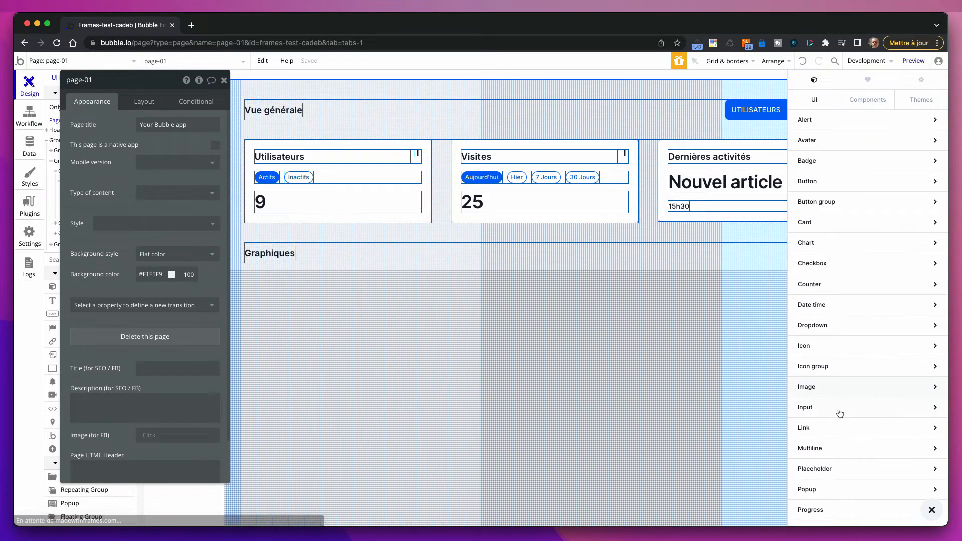
pyautogui.click(849, 365)
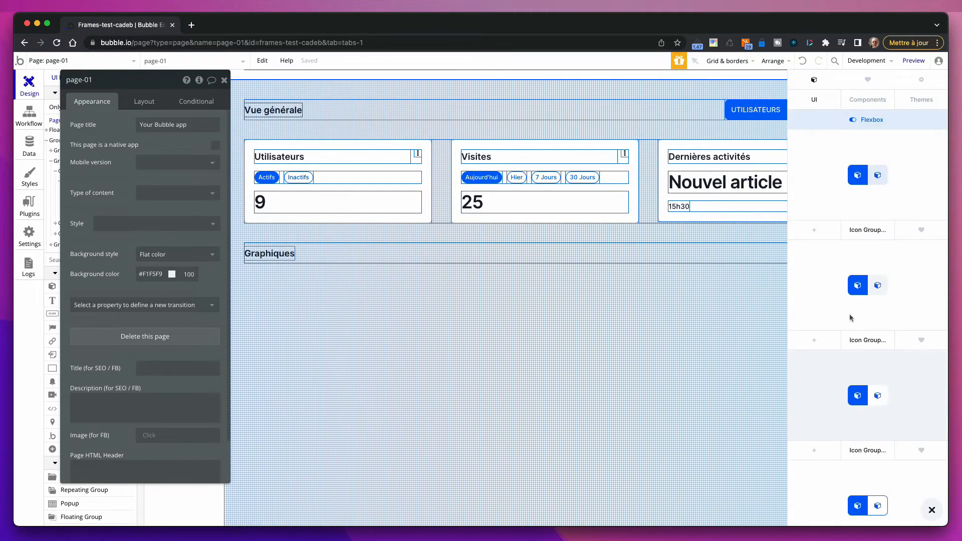
pyautogui.click(814, 103)
pyautogui.scroll(-5, 865, 361)
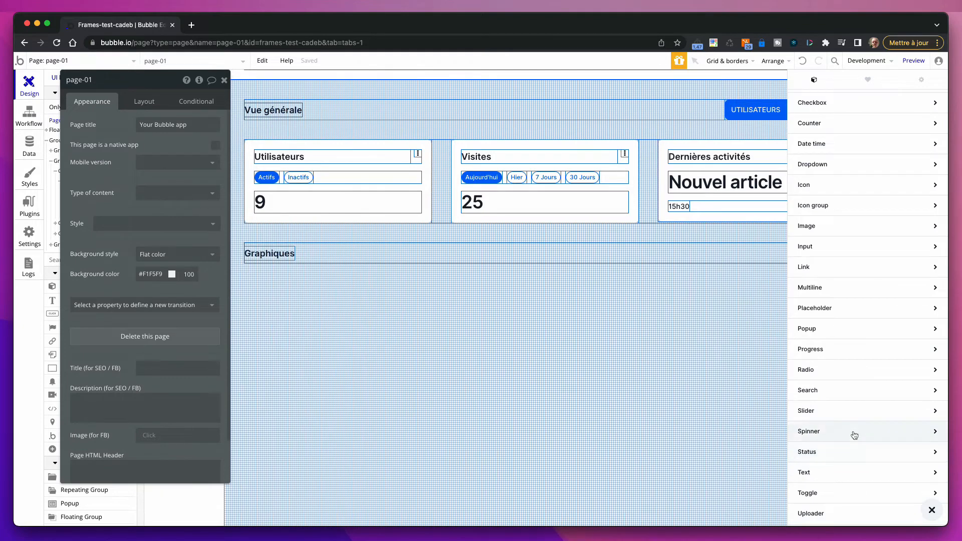
pyautogui.click(854, 432)
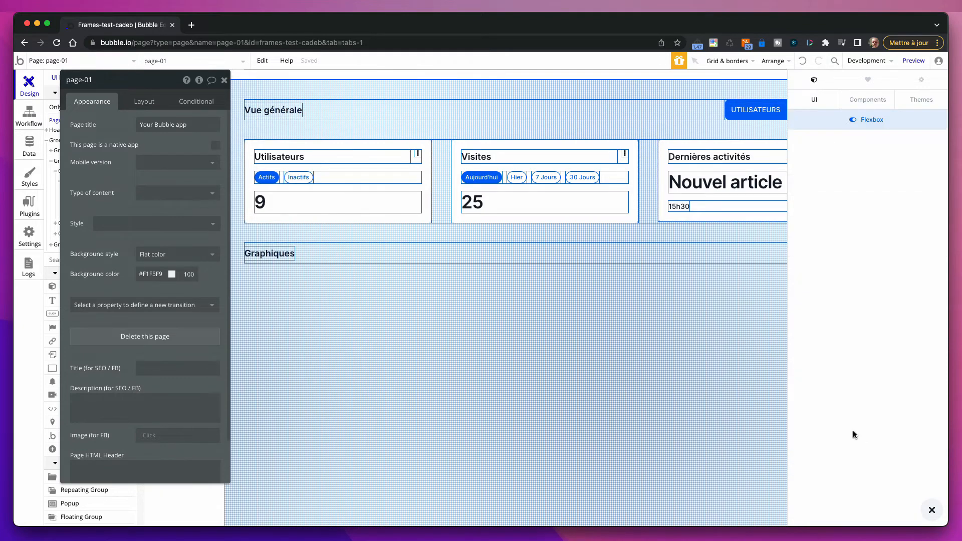
pyautogui.click(819, 95)
pyautogui.click(846, 263)
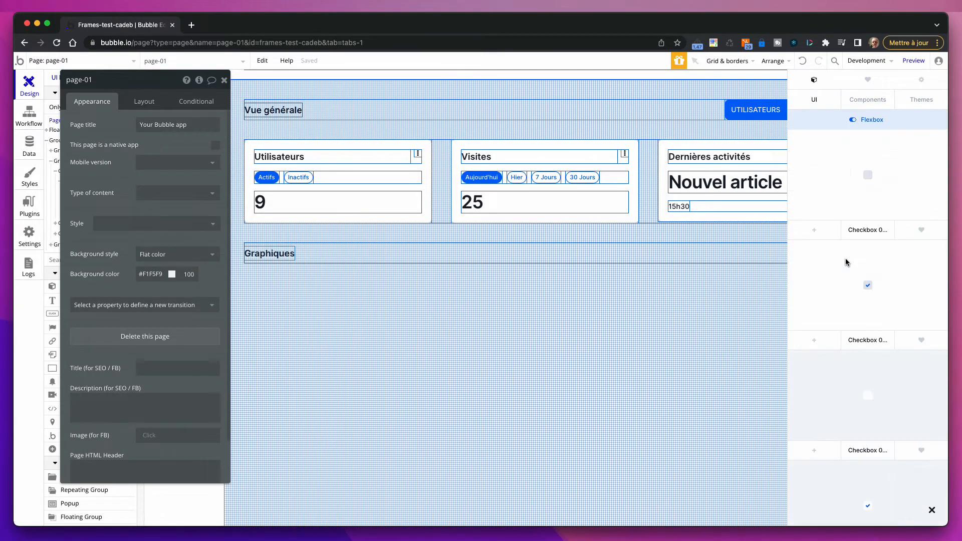
pyautogui.scroll(-3, 858, 421)
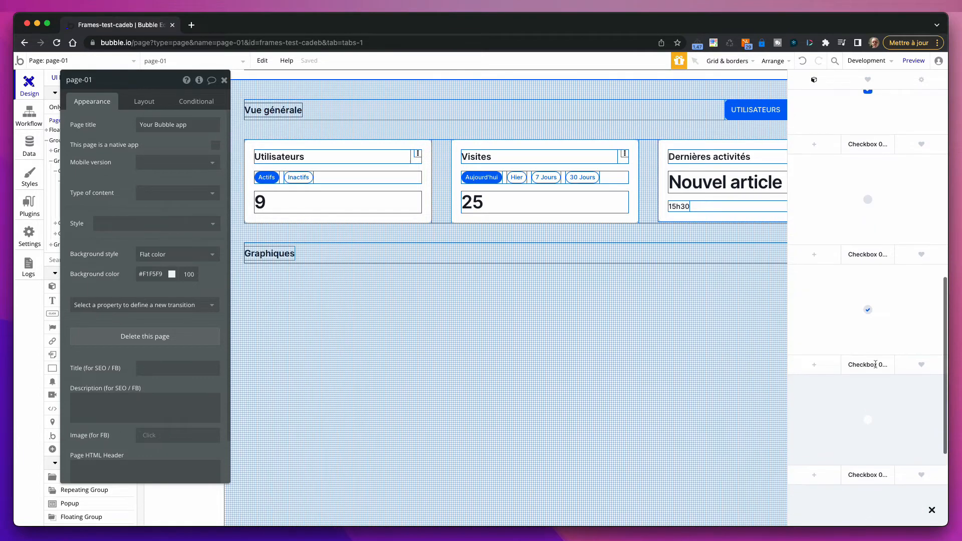
pyautogui.scroll(5, 872, 391)
# Insert the two-column Frames layout Section 02 into Group A
pyautogui.click(862, 100)
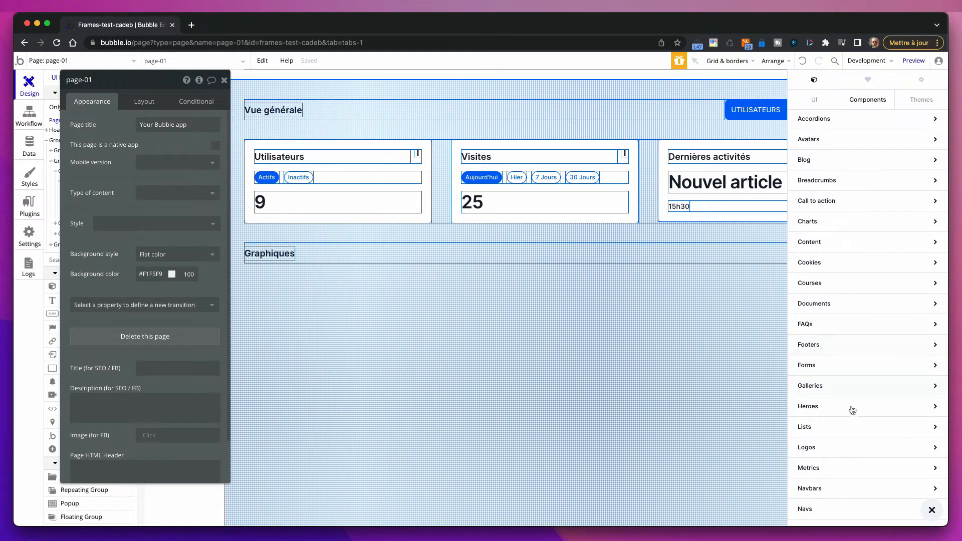
pyautogui.scroll(-5, 853, 409)
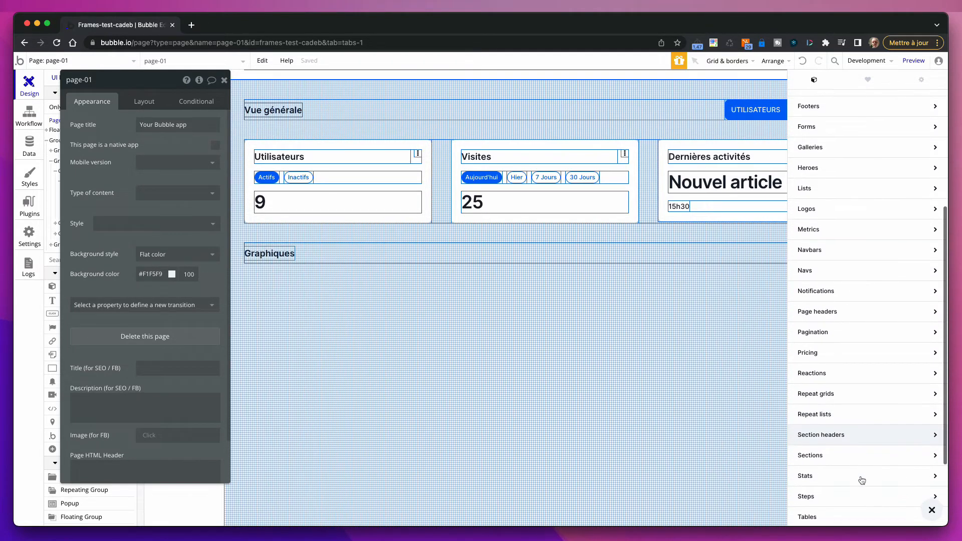
pyautogui.click(851, 453)
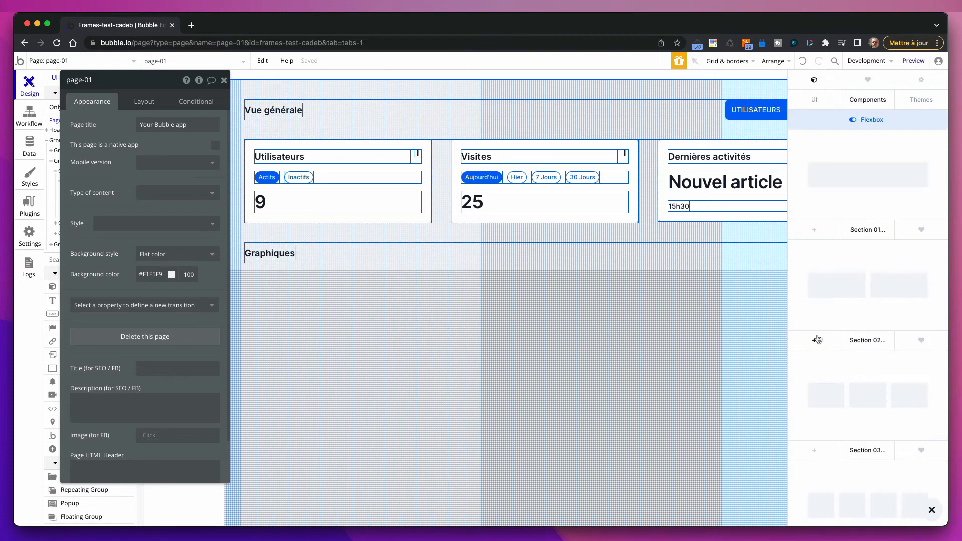
pyautogui.click(344, 316)
pyautogui.rightClick(344, 316)
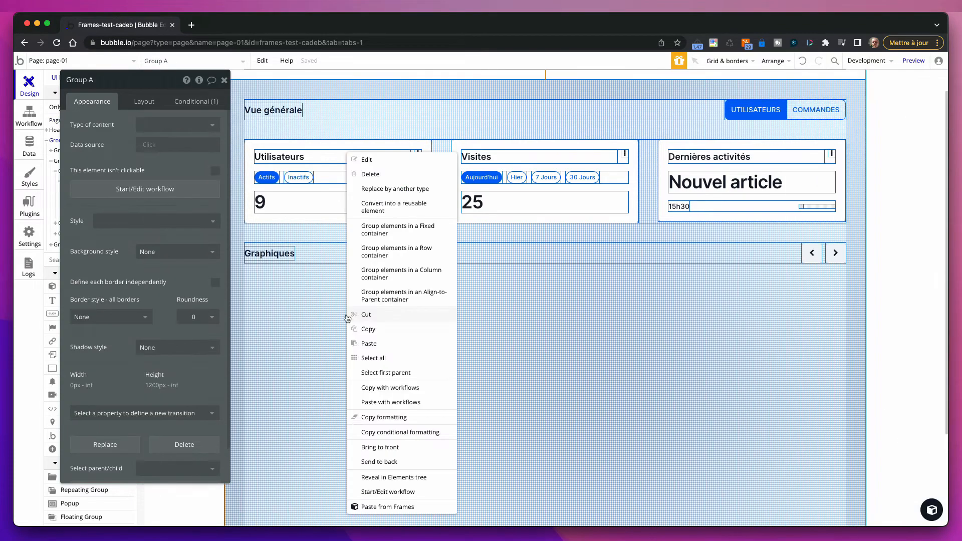
pyautogui.click(402, 507)
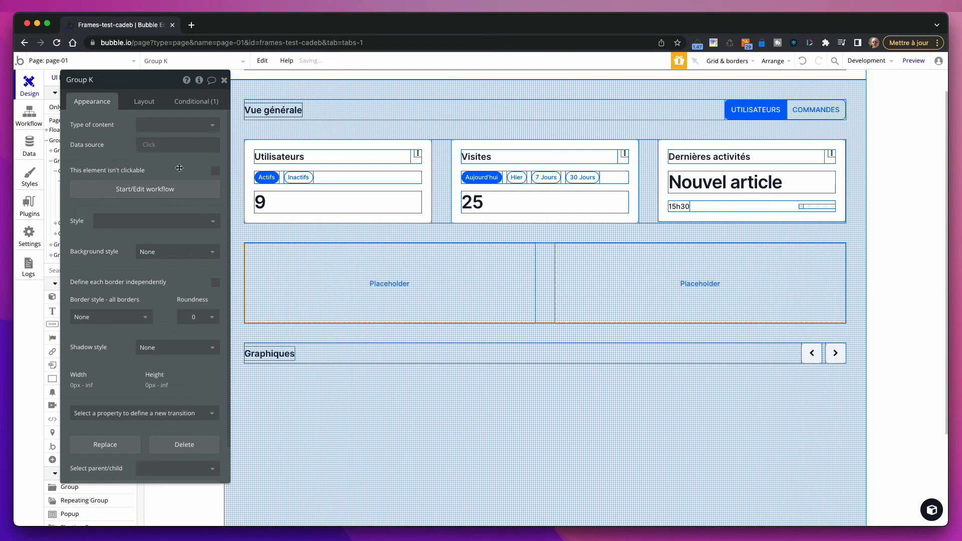
# Move the two-column section below the Graphiques header and delete the placeholder text in its left column
pyautogui.click(144, 101)
pyautogui.click(202, 308)
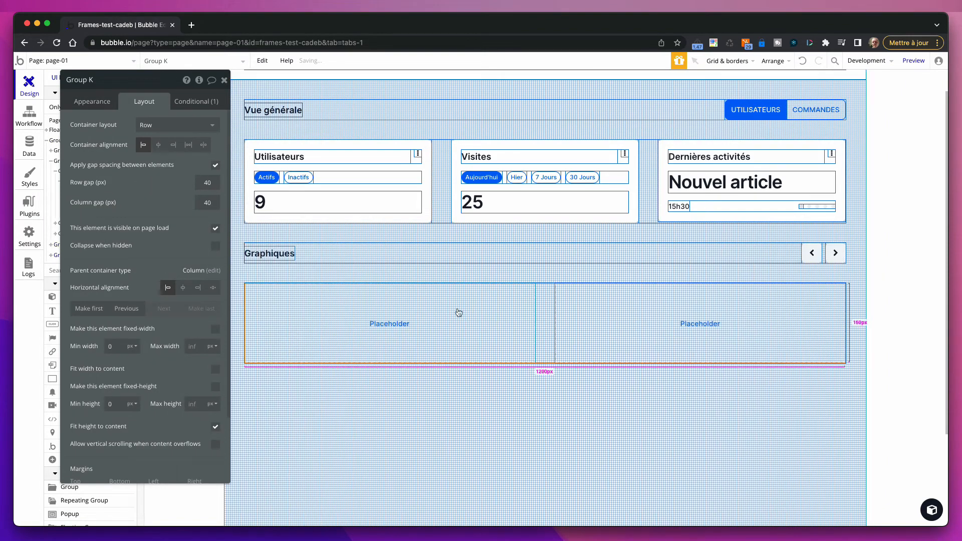
pyautogui.click(450, 310)
pyautogui.press('Delete')
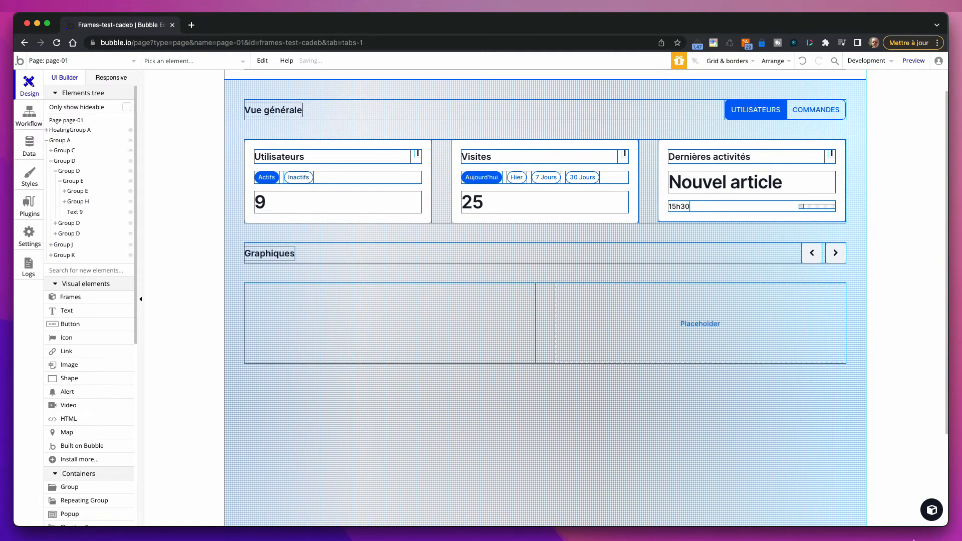
# Install the Chart plugin required by the Frames Chart 01 component and open the app's list of installed plugins
pyautogui.click(931, 509)
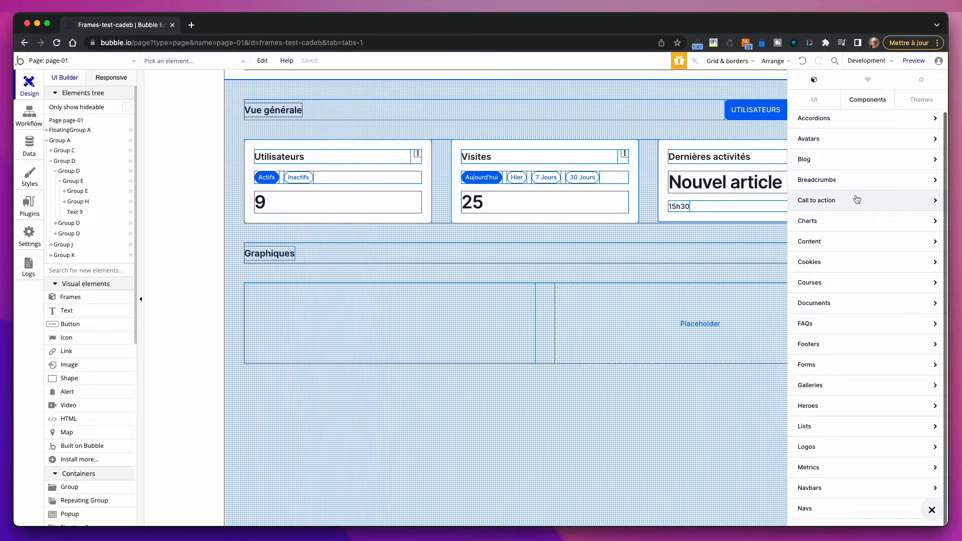
pyautogui.scroll(-3, 842, 458)
pyautogui.scroll(3, 808, 296)
pyautogui.click(820, 222)
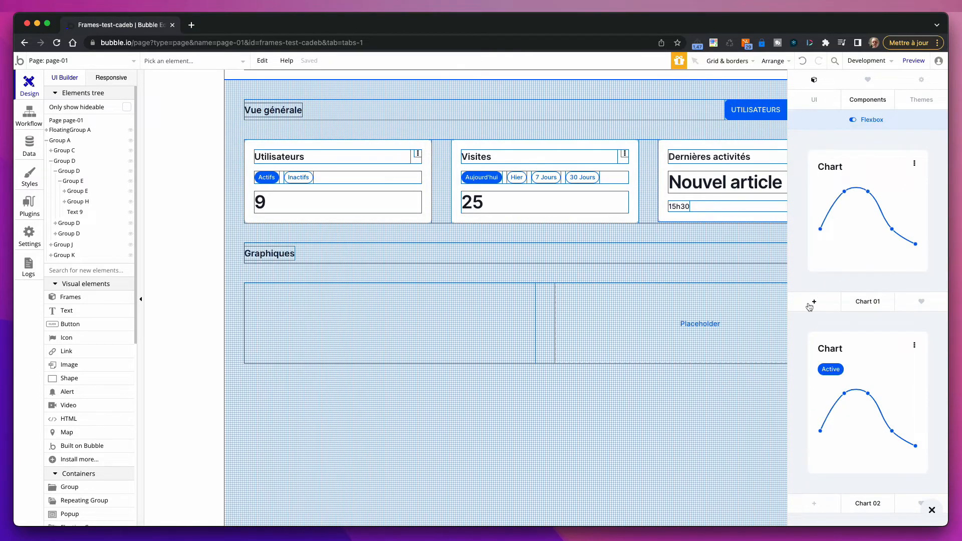
pyautogui.click(813, 303)
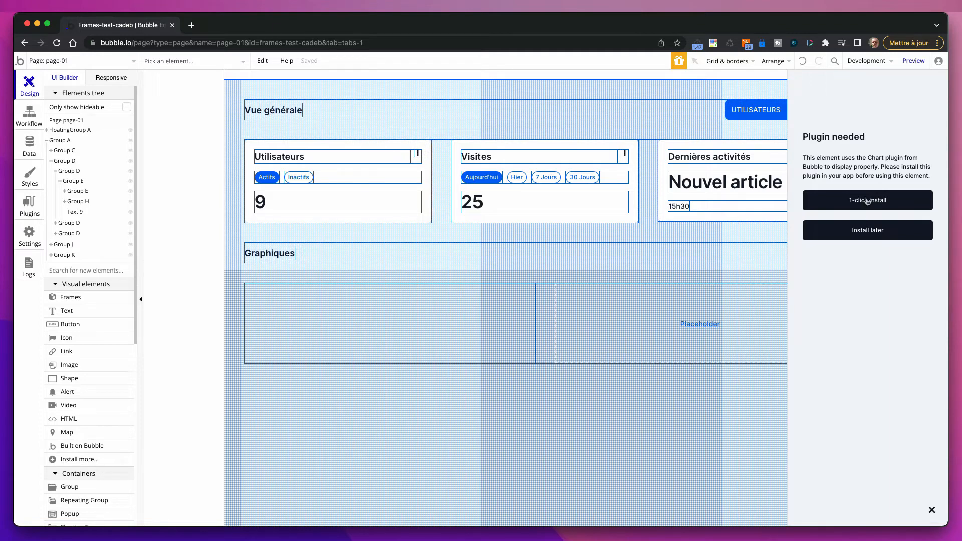
pyautogui.click(866, 201)
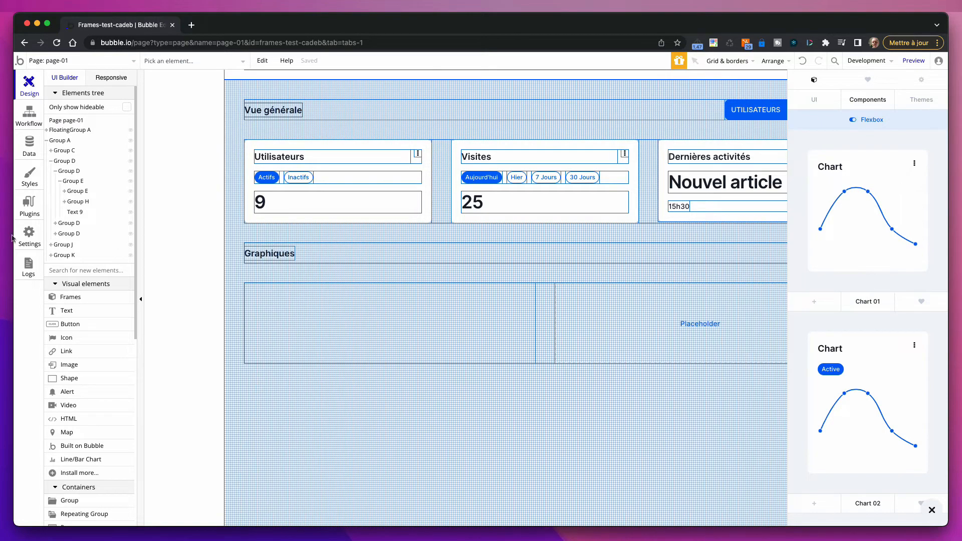
pyautogui.click(23, 205)
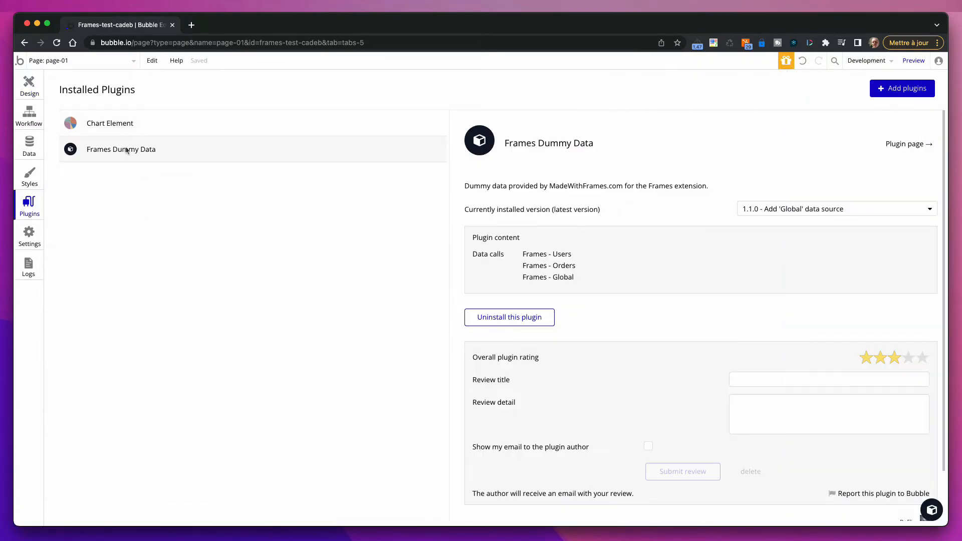
# Return to the page design, insert Frames Chart 01 in the first column under Graphiques and title it "Utilisateurs"
pyautogui.click(125, 125)
pyautogui.click(35, 95)
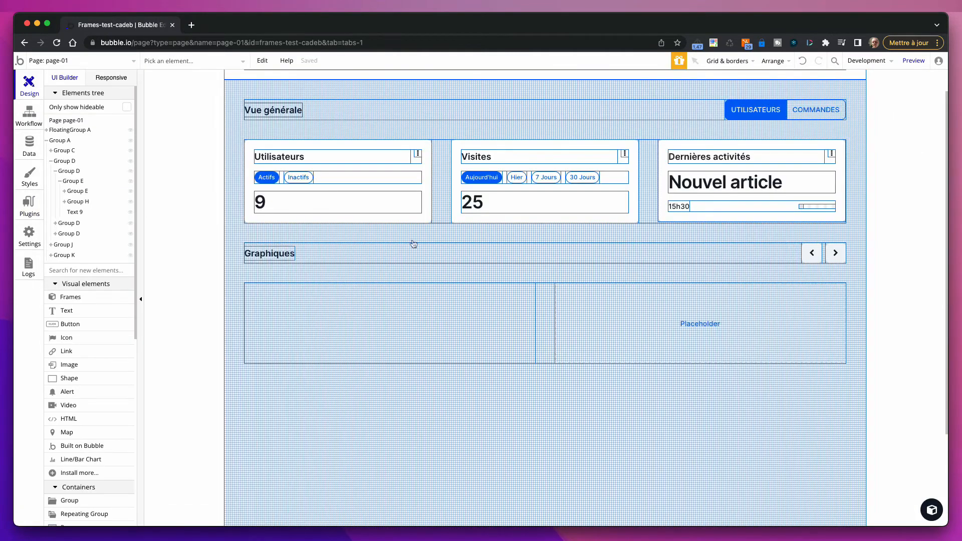
pyautogui.doubleClick(389, 330)
pyautogui.click(939, 514)
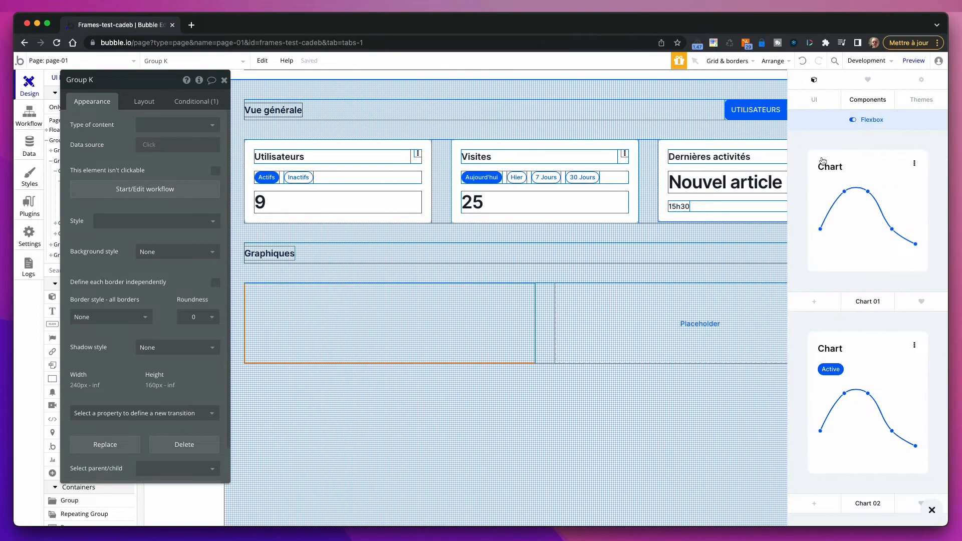
pyautogui.click(821, 302)
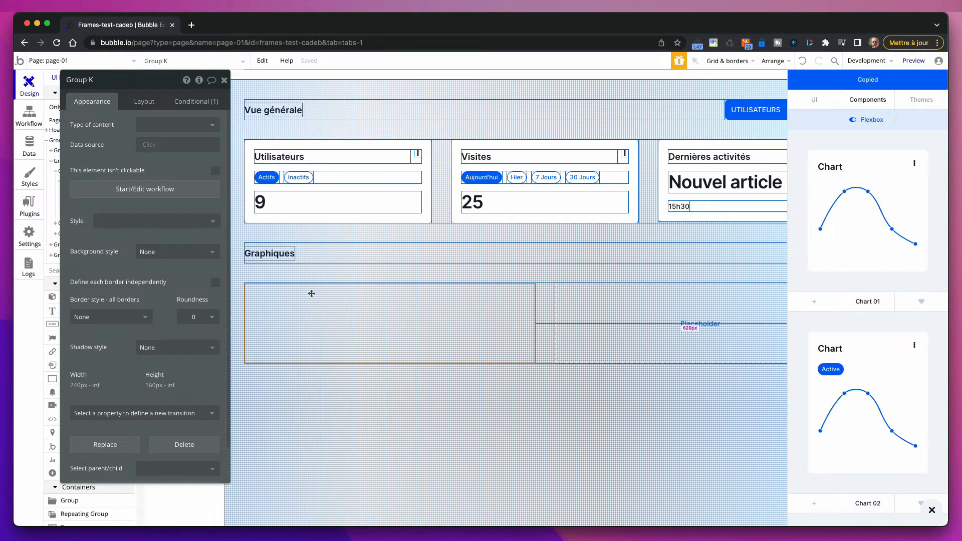
pyautogui.rightClick(326, 316)
pyautogui.click(408, 507)
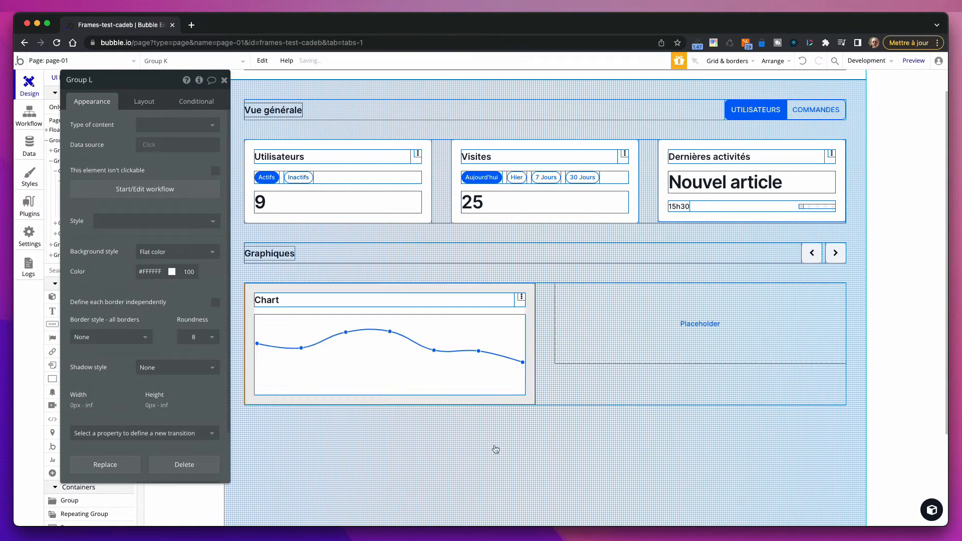
pyautogui.doubleClick(121, 129)
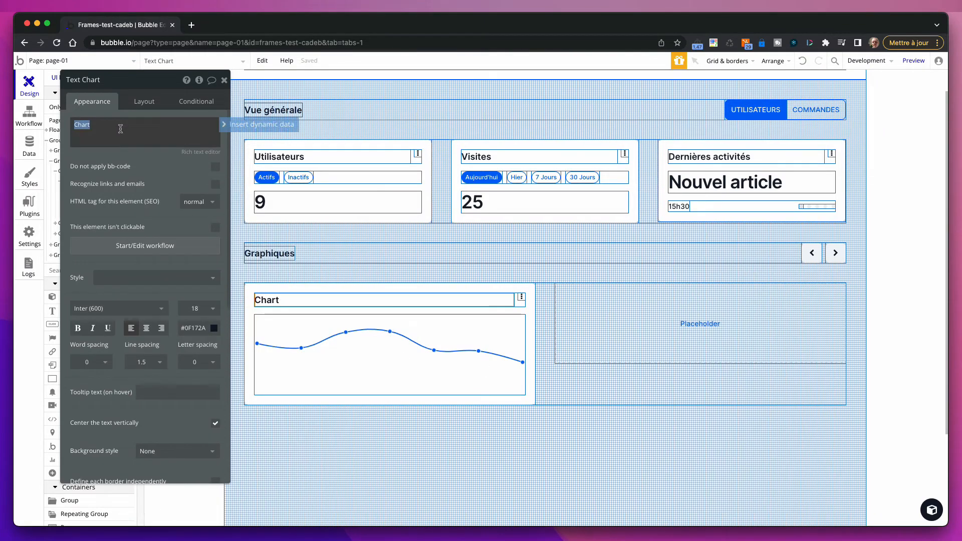
pyautogui.write('Utilisateurs')
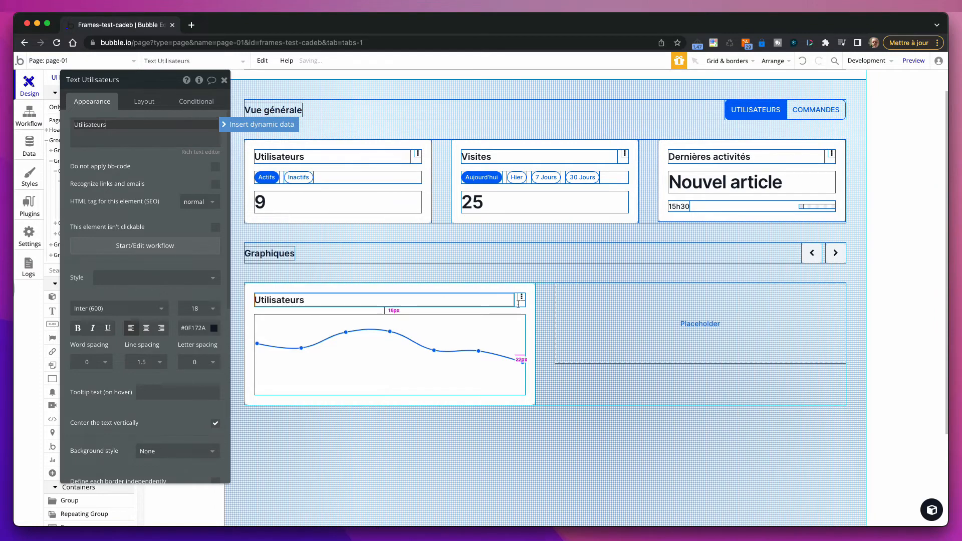
# Replace the placeholder in the second column under Graphiques with another copy of Frames Chart 01
pyautogui.click(654, 337)
pyautogui.click(931, 510)
pyautogui.scroll(-5, 871, 386)
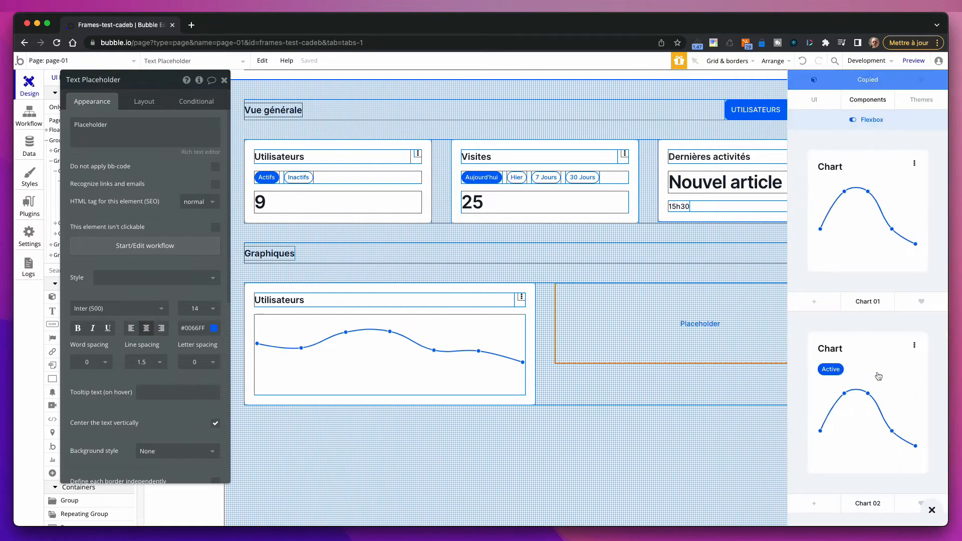
pyautogui.scroll(-5, 854, 406)
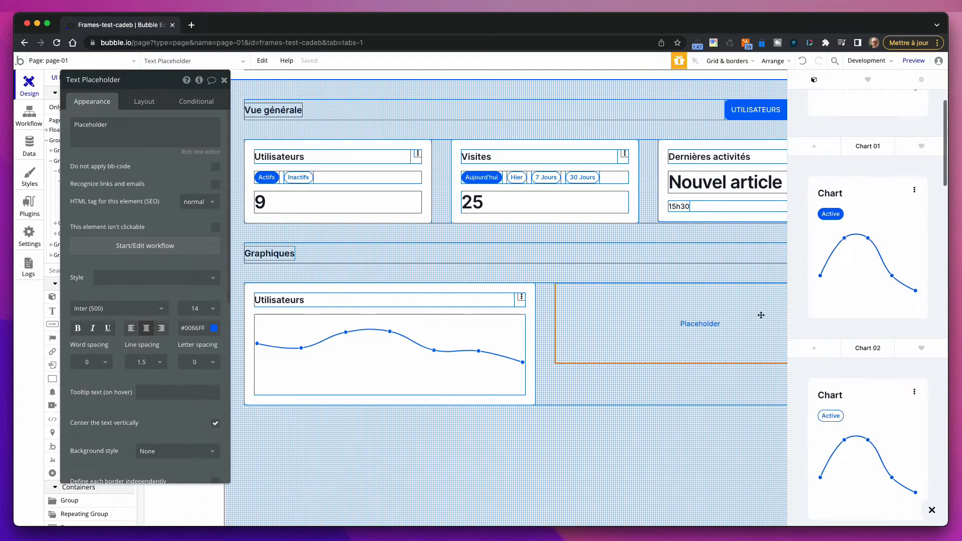
pyautogui.rightClick(705, 319)
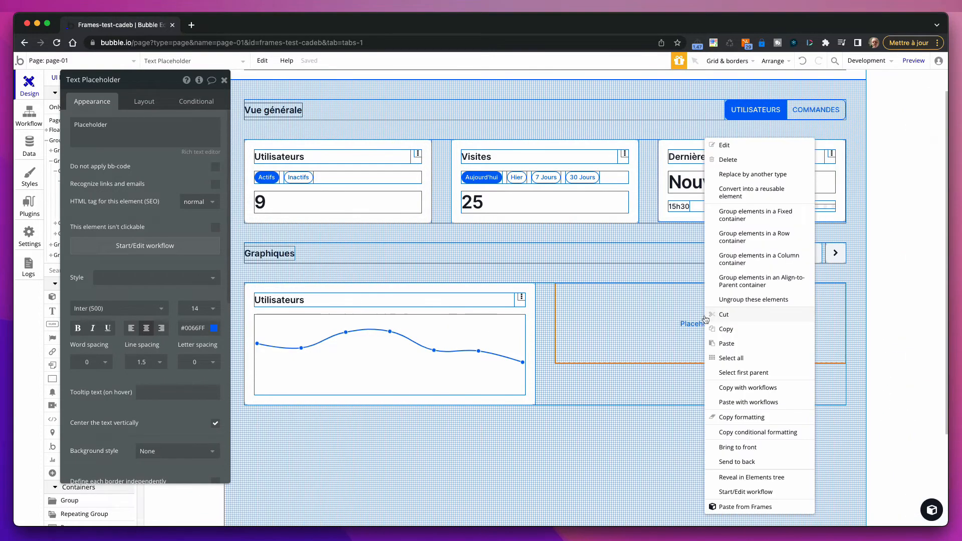
pyautogui.click(772, 508)
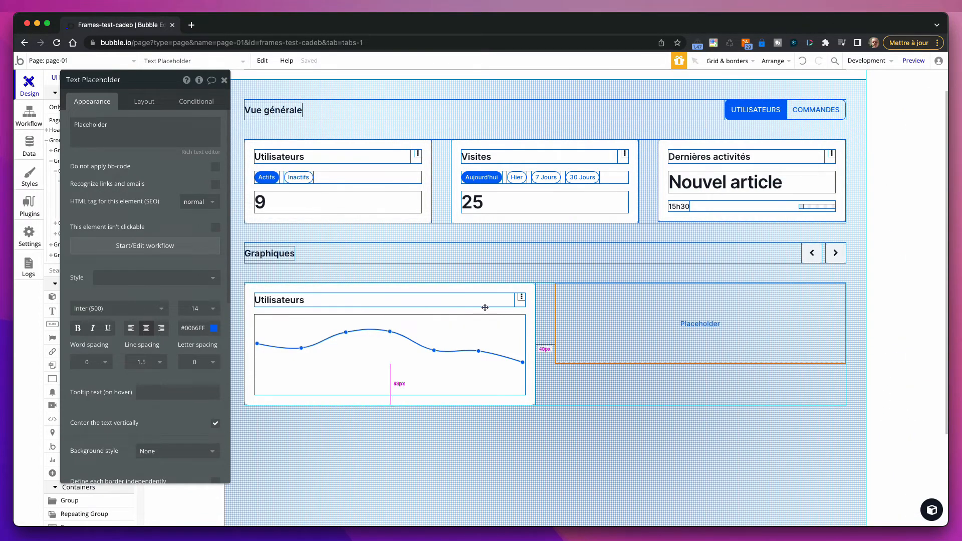
pyautogui.press('Escape')
pyautogui.rightClick(691, 319)
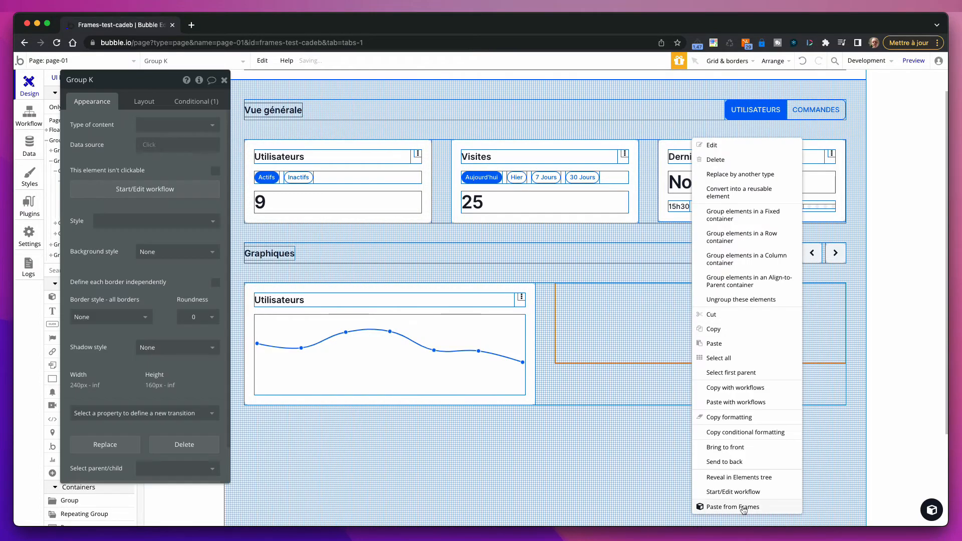
pyautogui.click(741, 509)
# Change the title of the second-column chart to "Commandes"
pyautogui.click(583, 307)
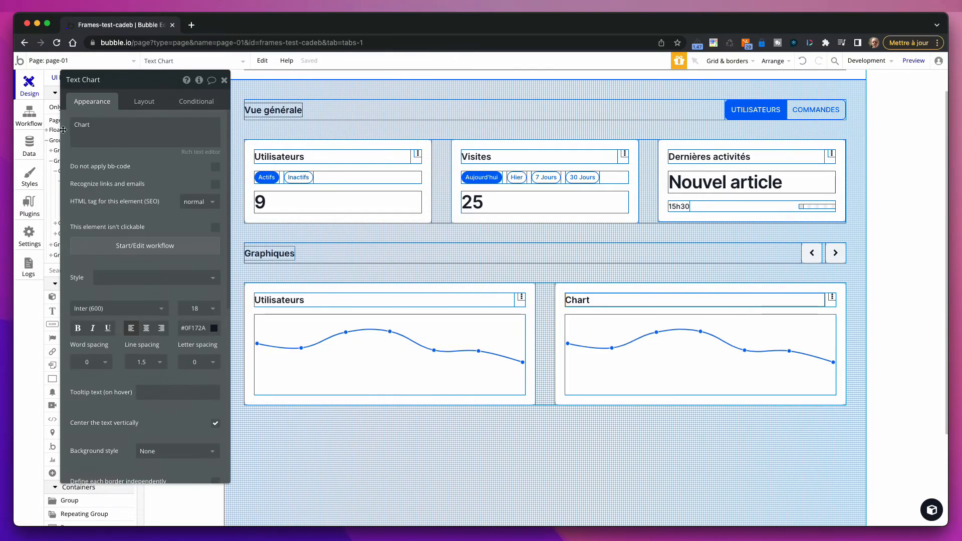
pyautogui.doubleClick(98, 125)
pyautogui.write('Commandes')
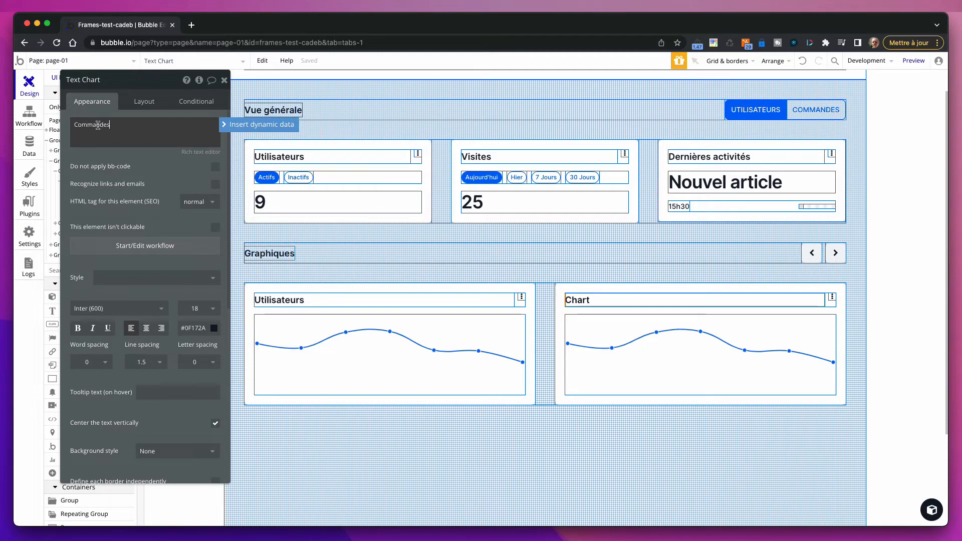
pyautogui.press('Return')
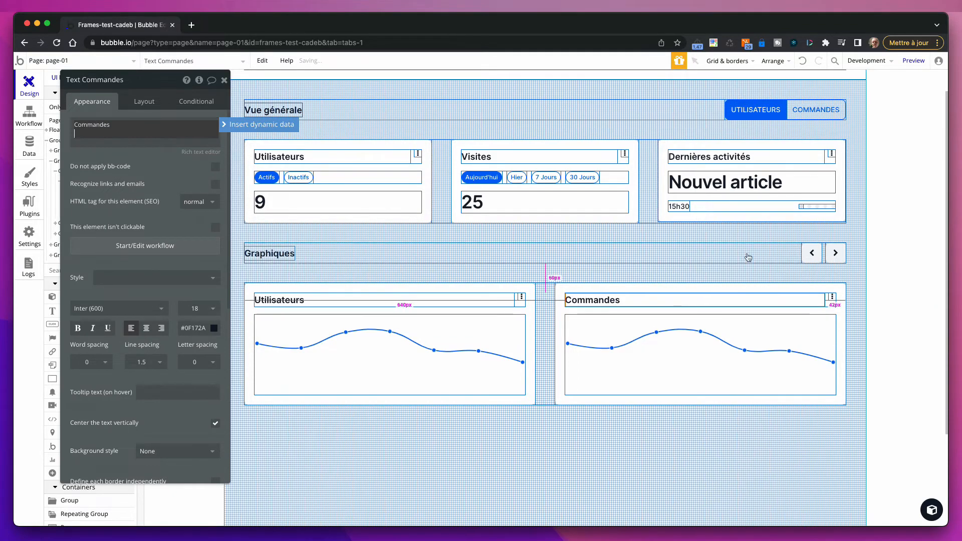
pyautogui.click(882, 249)
# Insert the Frames section header with a Sort dropdown into Group A
pyautogui.scroll(-1, 589, 344)
pyautogui.scroll(2, 591, 343)
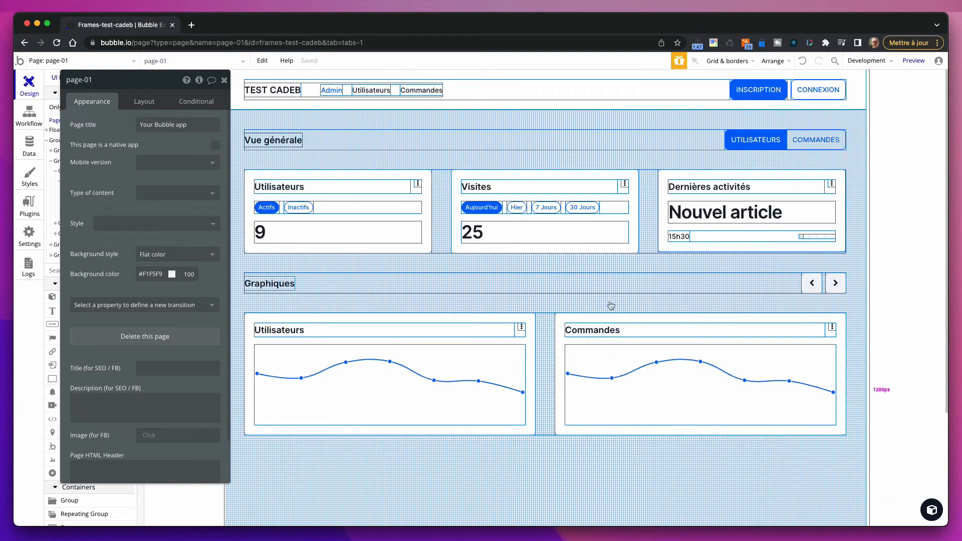
pyautogui.scroll(-5, 536, 426)
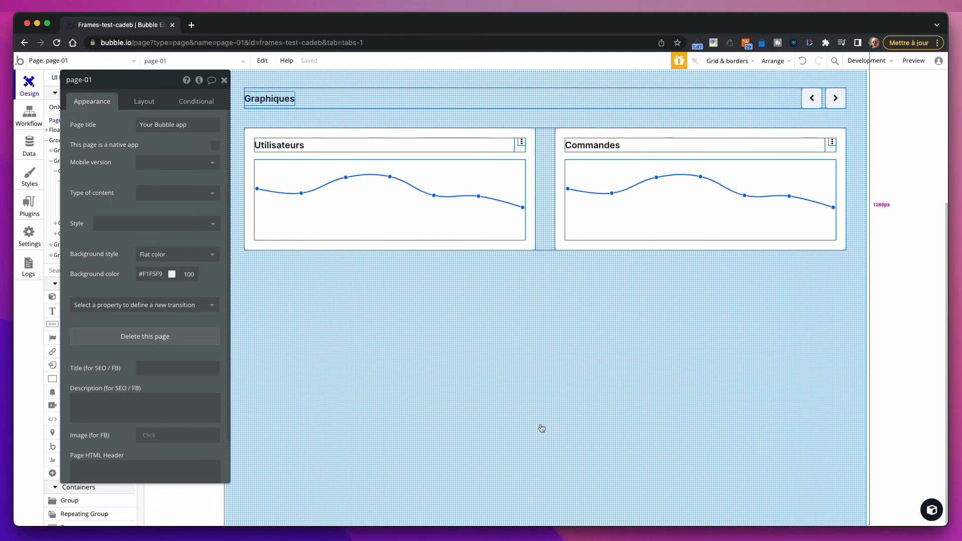
pyautogui.click(932, 510)
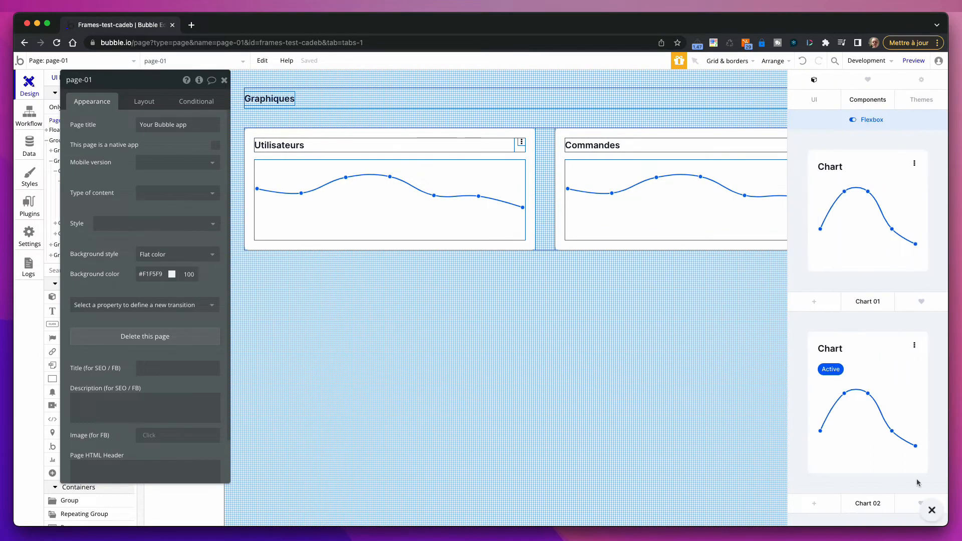
pyautogui.click(868, 99)
pyautogui.scroll(-8, 858, 421)
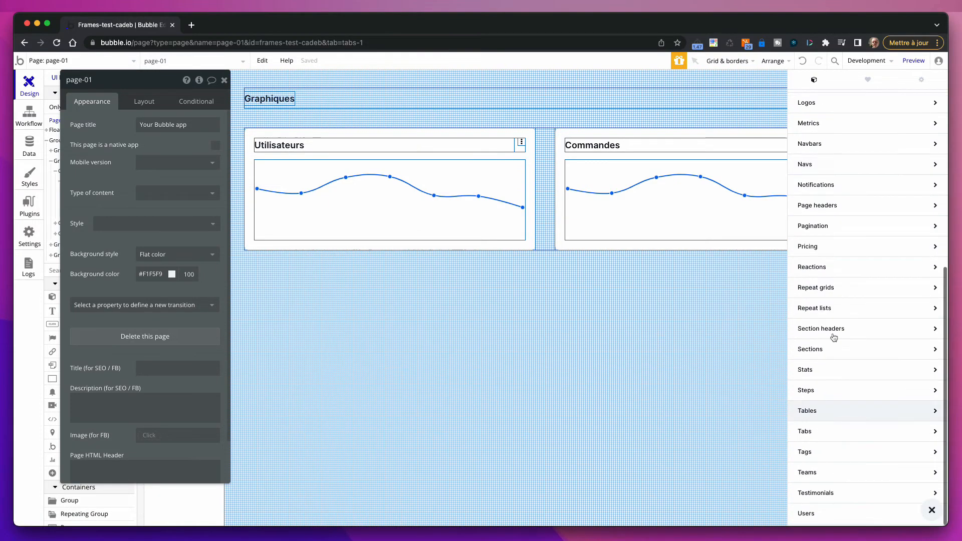
pyautogui.click(830, 329)
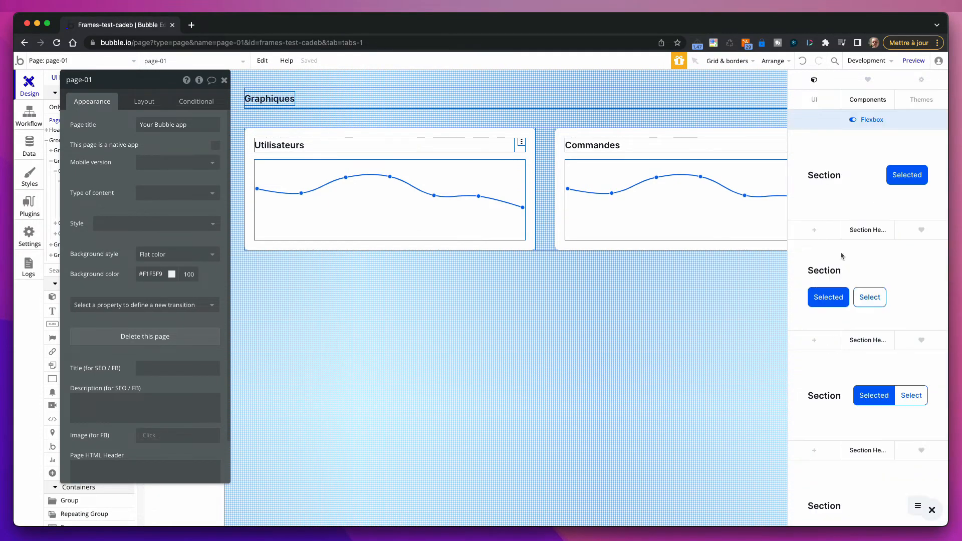
pyautogui.scroll(-10, 842, 373)
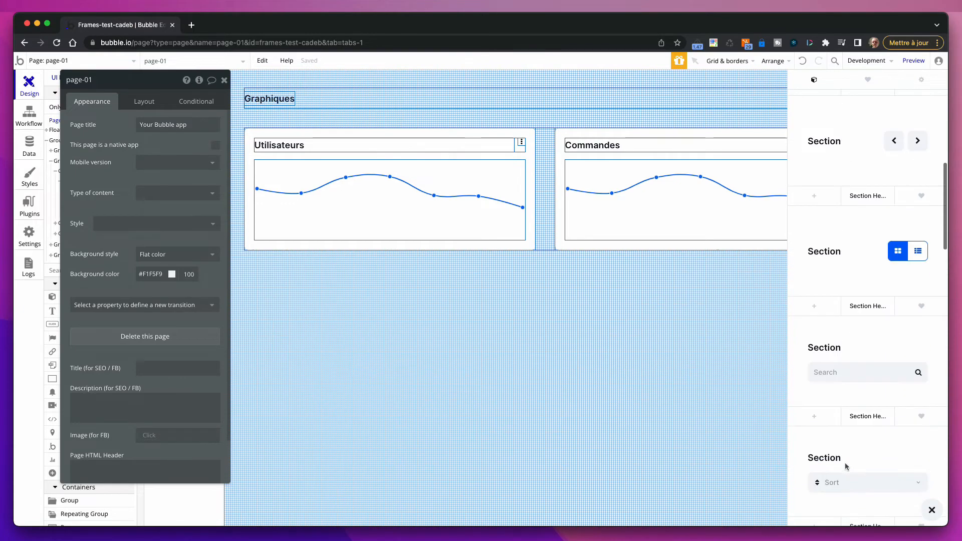
pyautogui.scroll(-2, 843, 471)
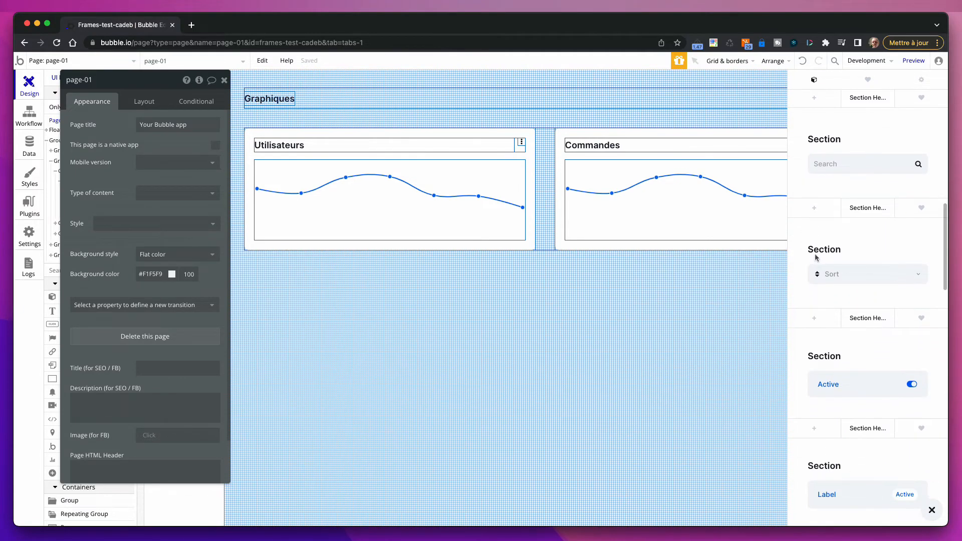
pyautogui.click(813, 320)
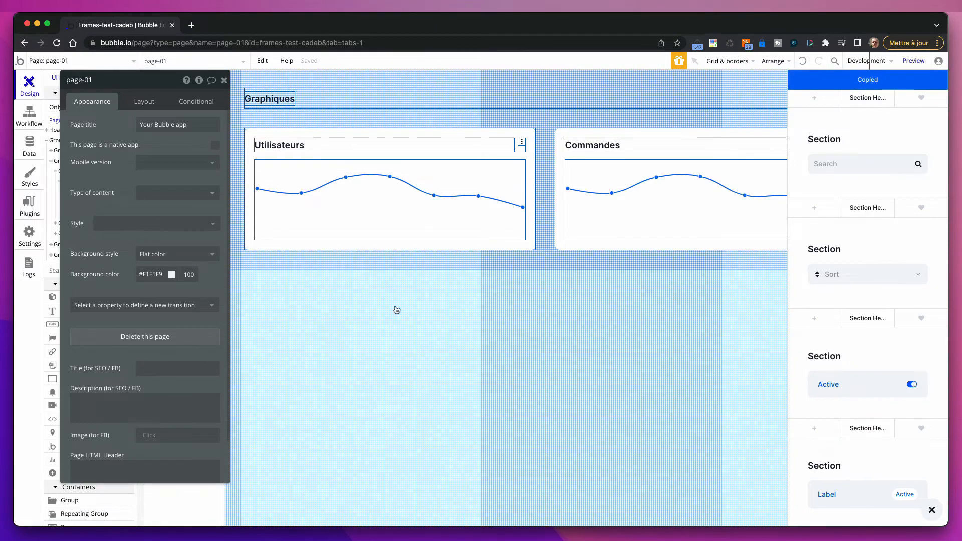
pyautogui.click(395, 305)
pyautogui.rightClick(395, 305)
pyautogui.click(436, 507)
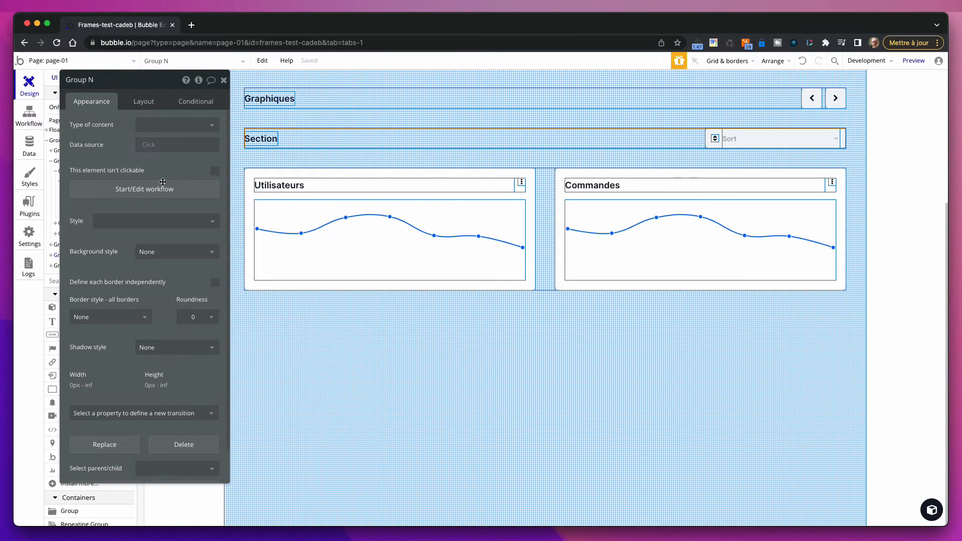
# Move the new section header below the charts as the last element and change its title to "Articles"
pyautogui.click(154, 109)
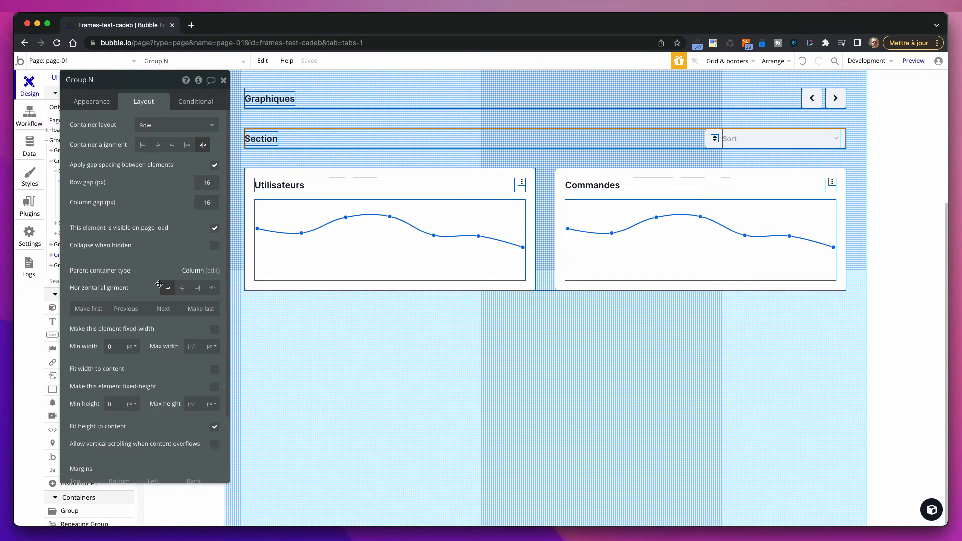
pyautogui.click(210, 313)
pyautogui.click(263, 281)
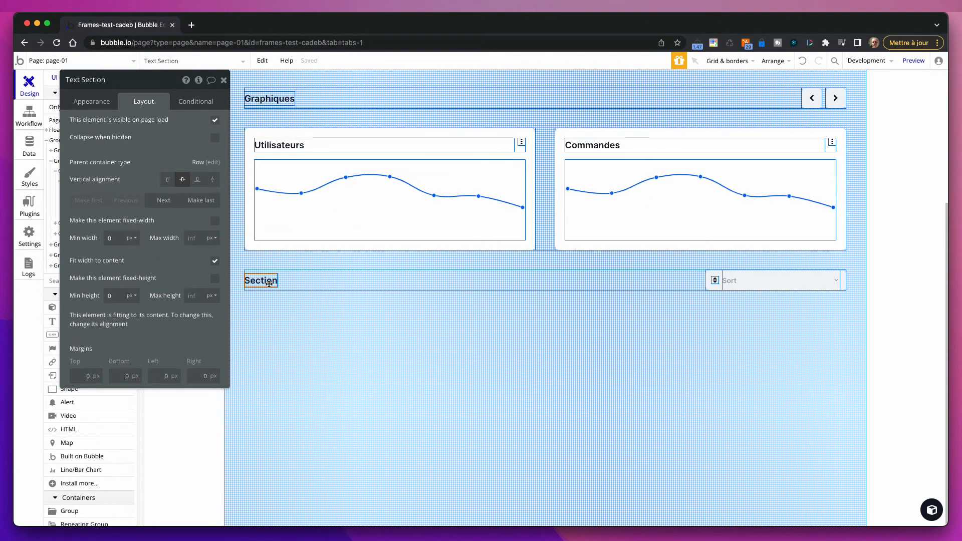
pyautogui.click(92, 102)
pyautogui.doubleClick(118, 145)
pyautogui.write('Articles')
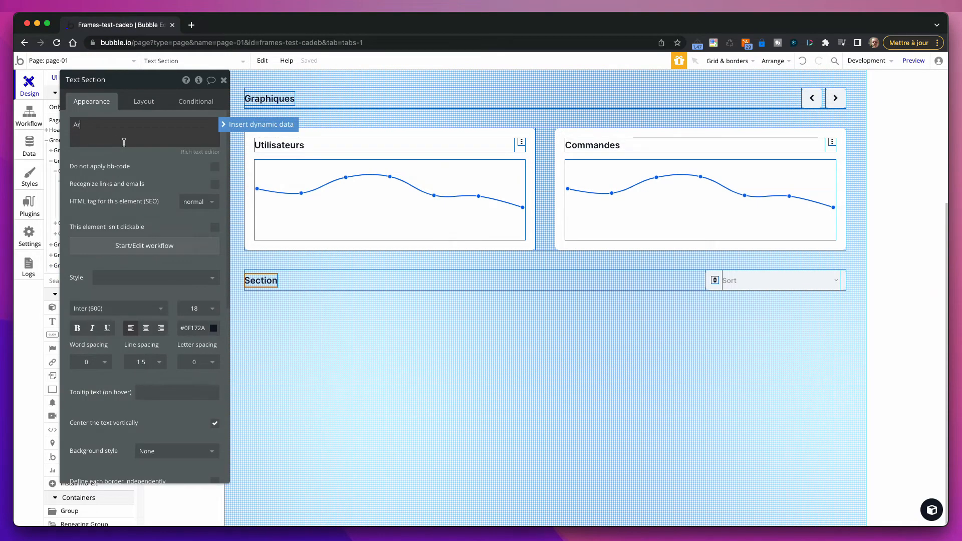
# Set the Articles header dropdown's placeholder to "Trier par" and its static choices to Date and Status
pyautogui.click(754, 279)
pyautogui.doubleClick(185, 125)
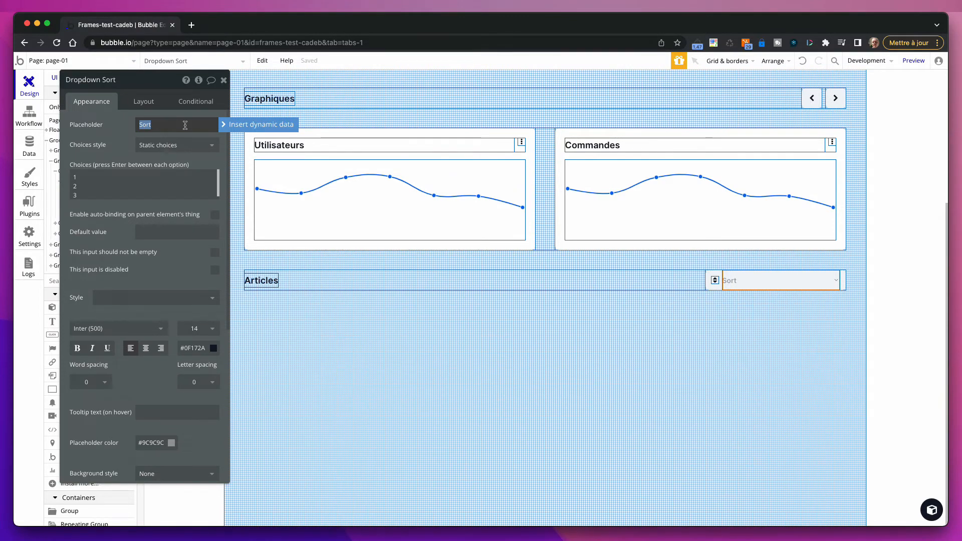
pyautogui.write('ier par')
pyautogui.click(157, 185)
pyautogui.hotkey('ctrl', 'a')
pyautogui.write('D')
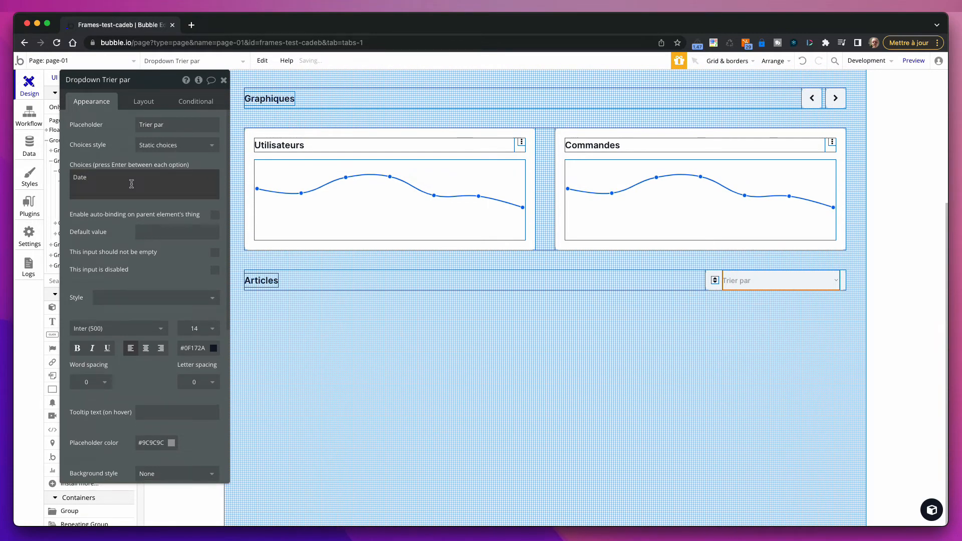
pyautogui.write('ate')
pyautogui.press('Return')
pyautogui.write('Status')
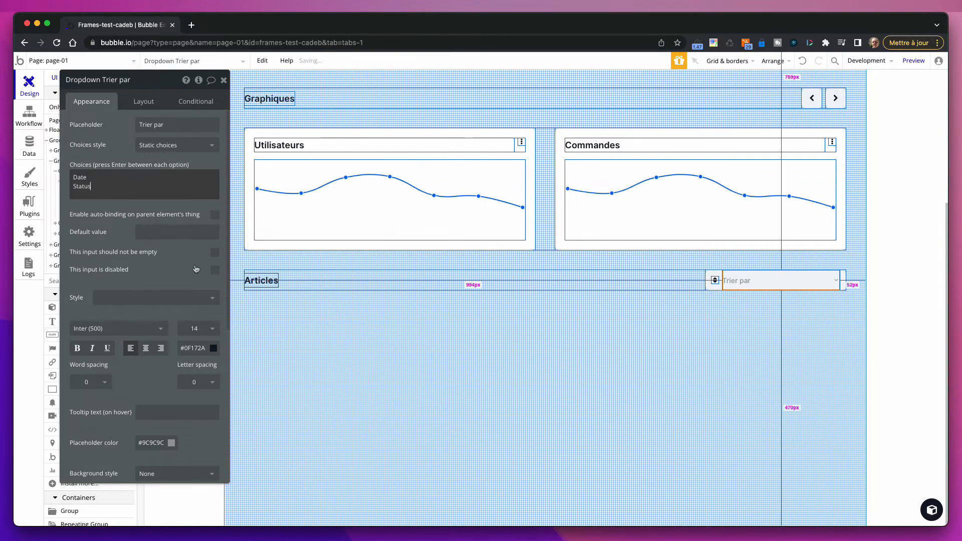
# Insert a Frames one-row, horizontally scrolling repeat grid component into Group A
pyautogui.click(425, 387)
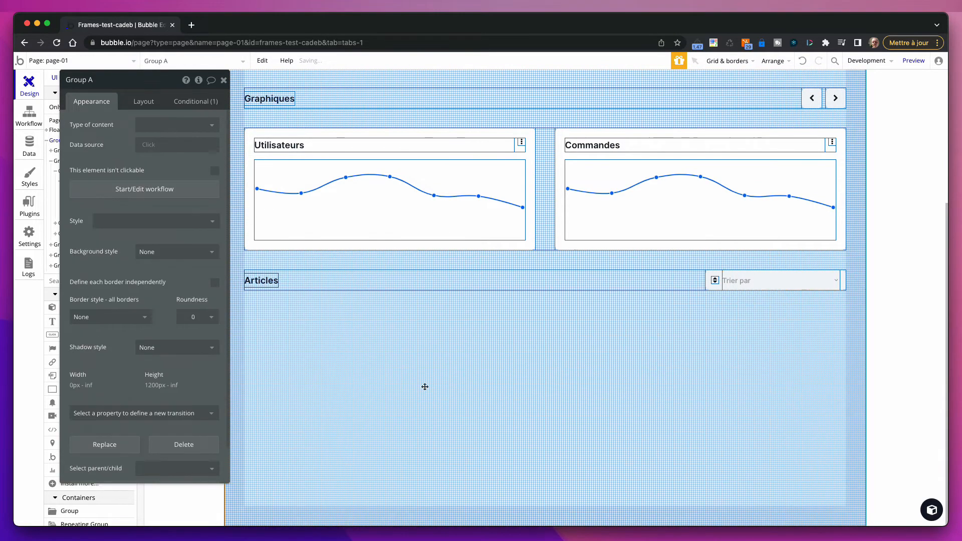
pyautogui.click(931, 510)
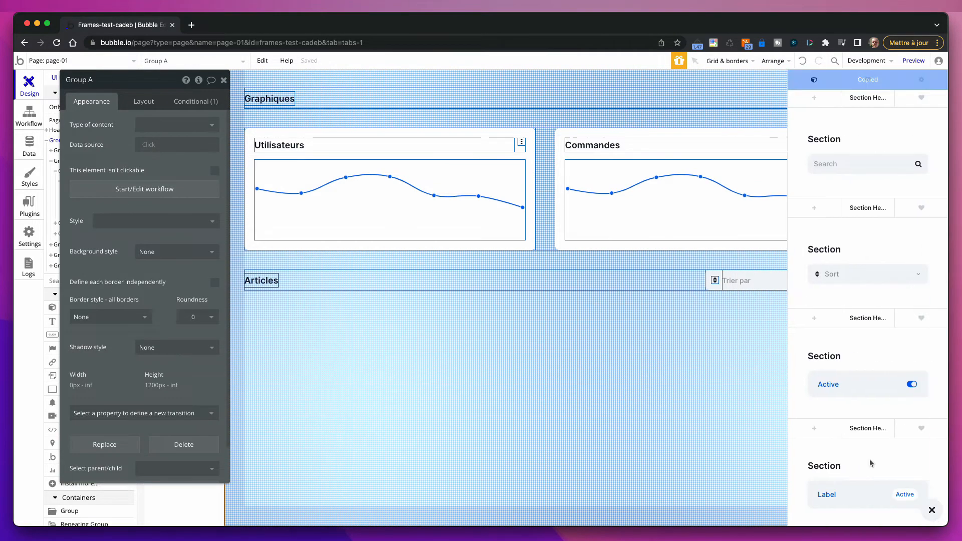
pyautogui.scroll(10, 861, 109)
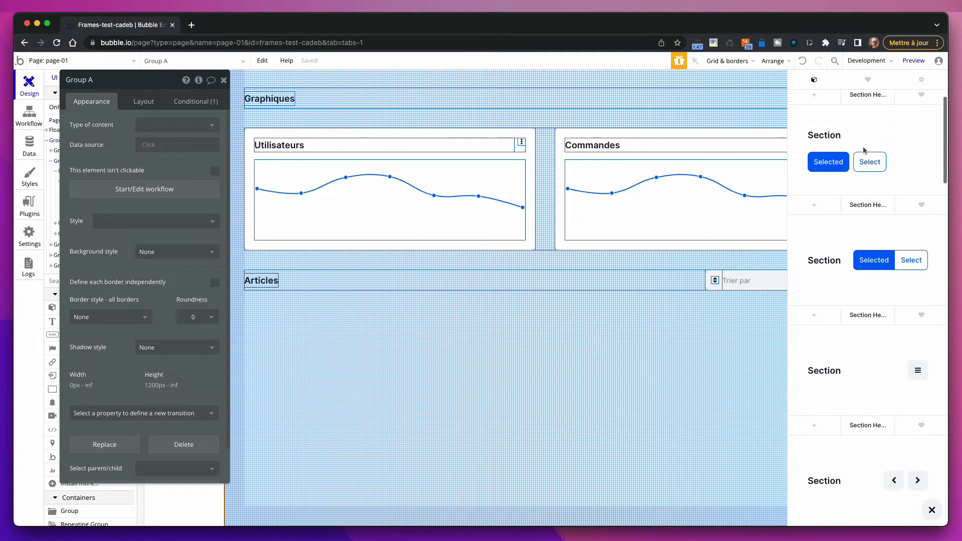
pyautogui.click(865, 103)
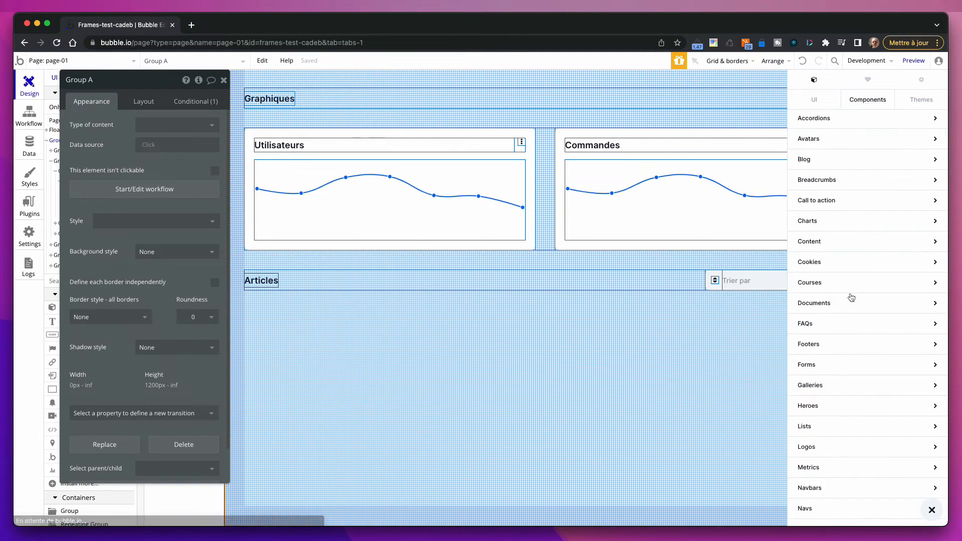
pyautogui.scroll(-5, 864, 441)
pyautogui.scroll(-8, 862, 454)
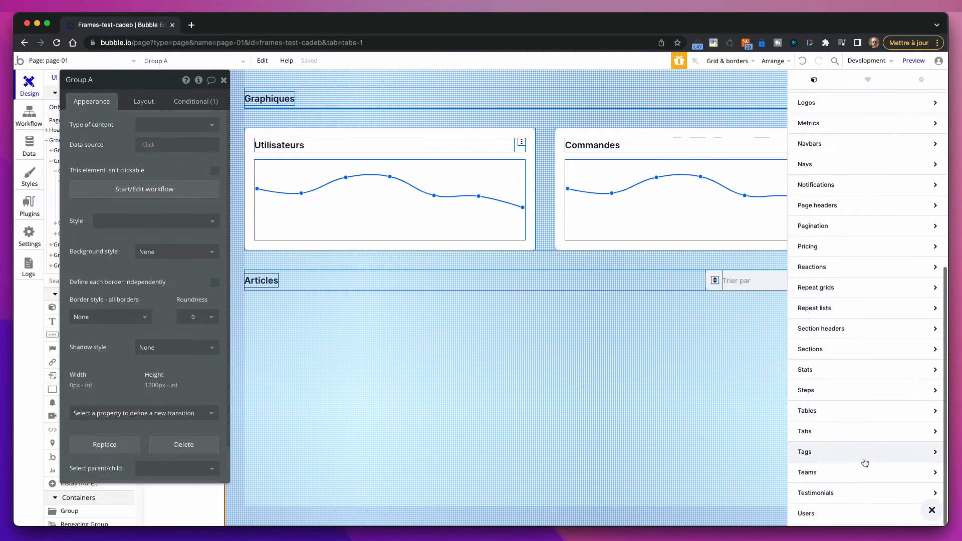
pyautogui.click(840, 296)
pyautogui.scroll(-5, 855, 402)
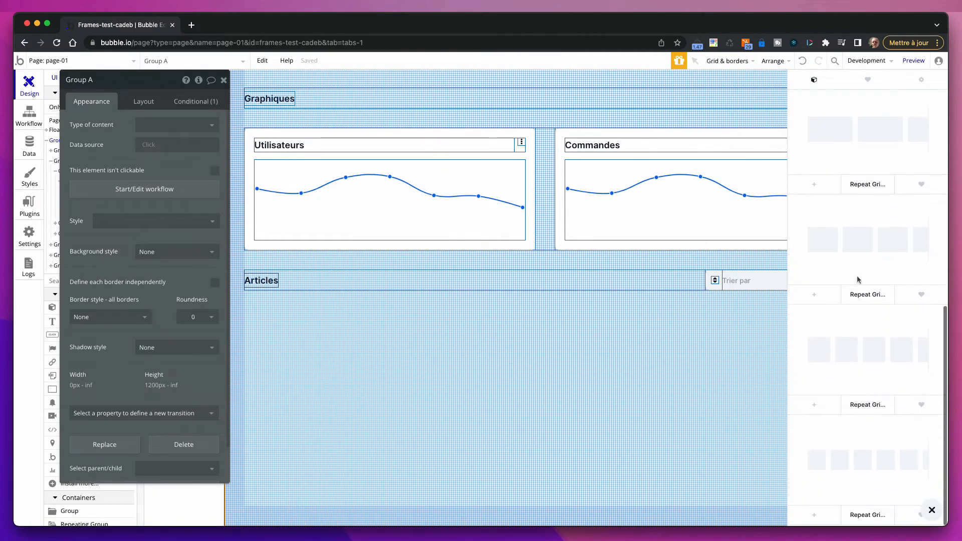
pyautogui.click(813, 296)
pyautogui.rightClick(364, 365)
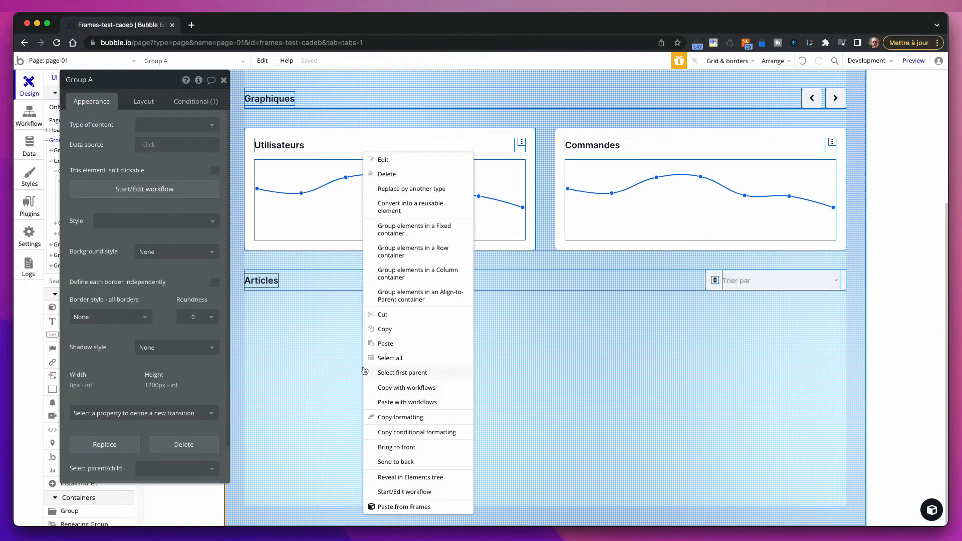
pyautogui.click(416, 506)
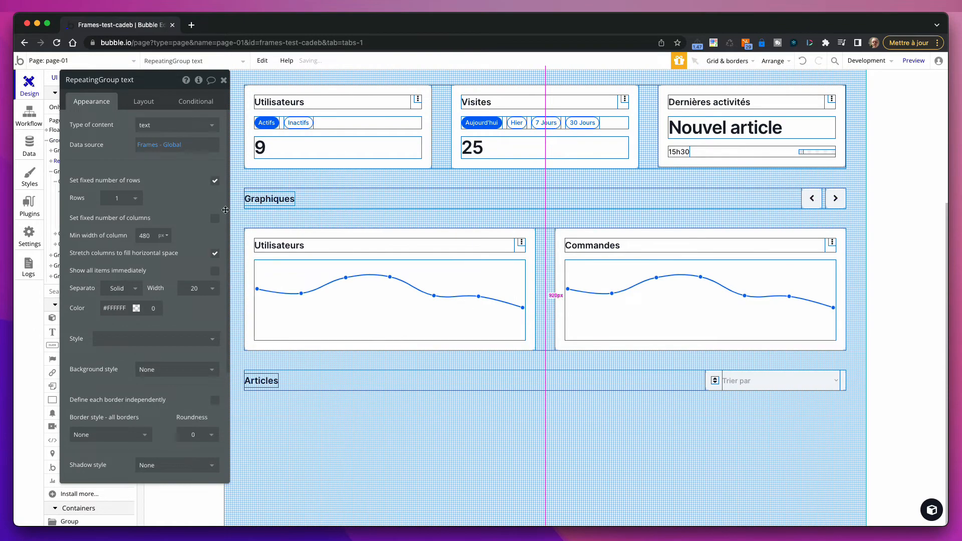
# Move the repeating group below the Articles header as the last element and delete its placeholder text
pyautogui.click(141, 99)
pyautogui.click(201, 231)
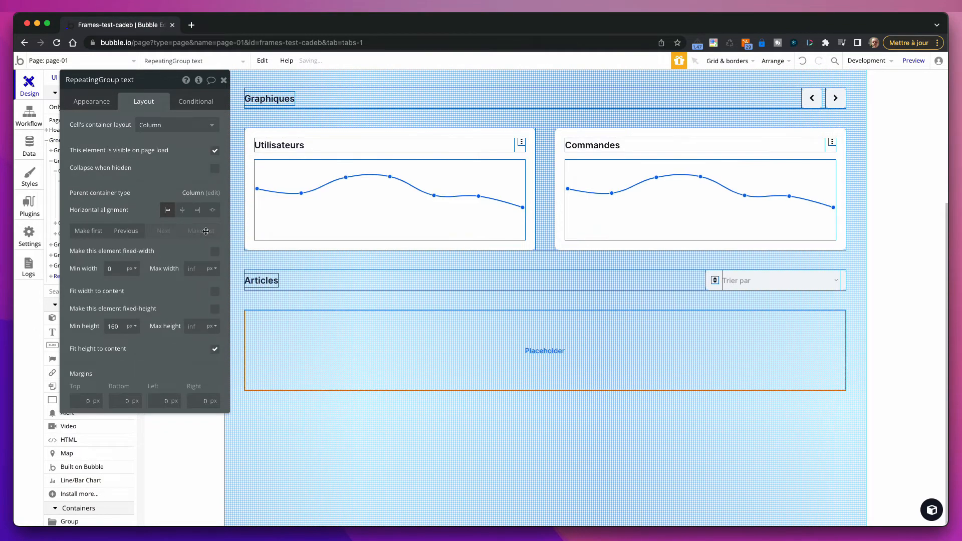
pyautogui.click(584, 353)
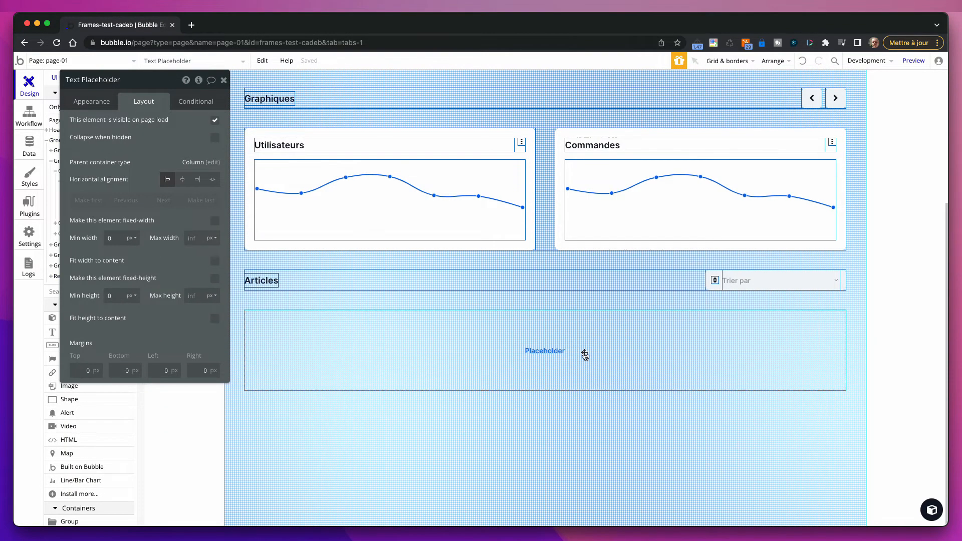
pyautogui.press('Escape')
# Insert the Frames Blog 03 card into the empty cell of the Articles repeating group
pyautogui.click(931, 510)
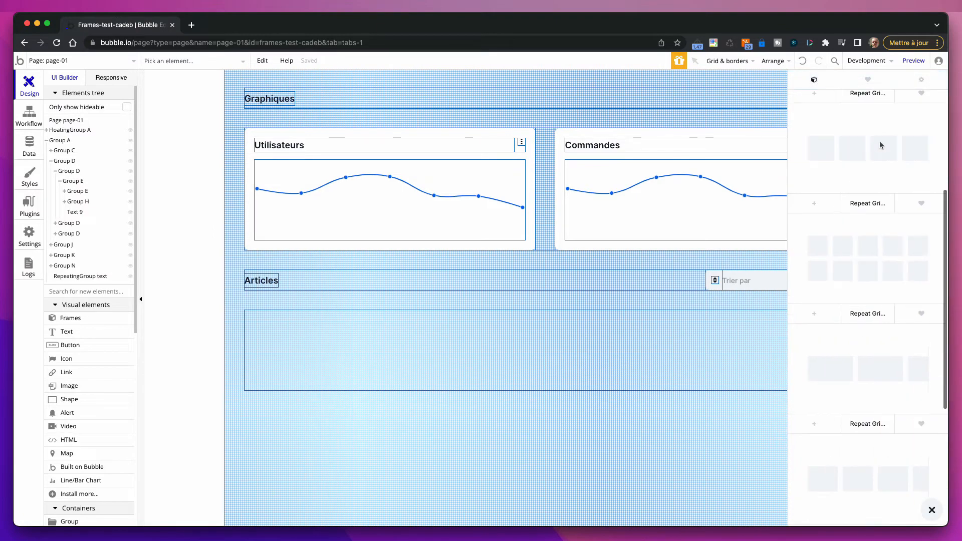
pyautogui.click(873, 109)
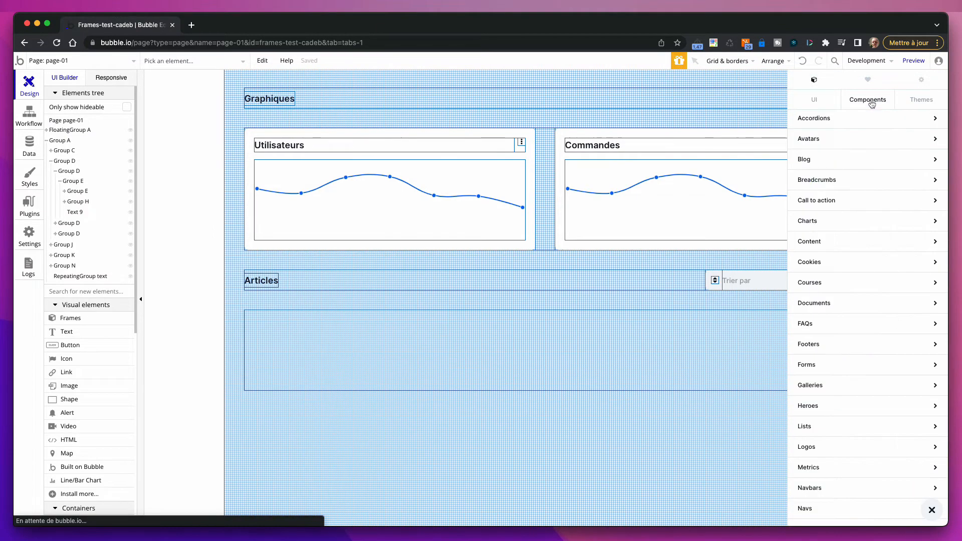
pyautogui.click(877, 163)
pyautogui.scroll(-5, 851, 388)
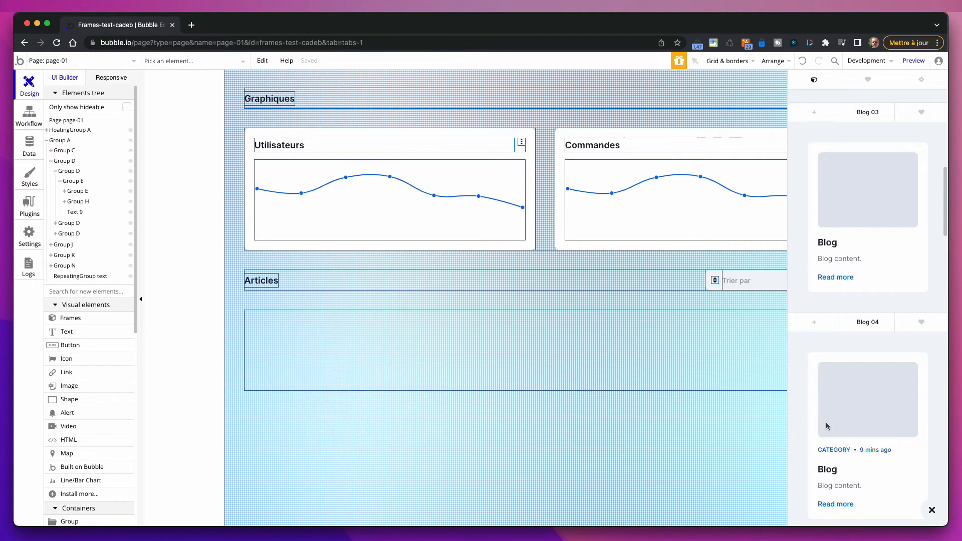
pyautogui.scroll(-10, 834, 425)
pyautogui.scroll(-2, 831, 422)
pyautogui.scroll(4, 826, 390)
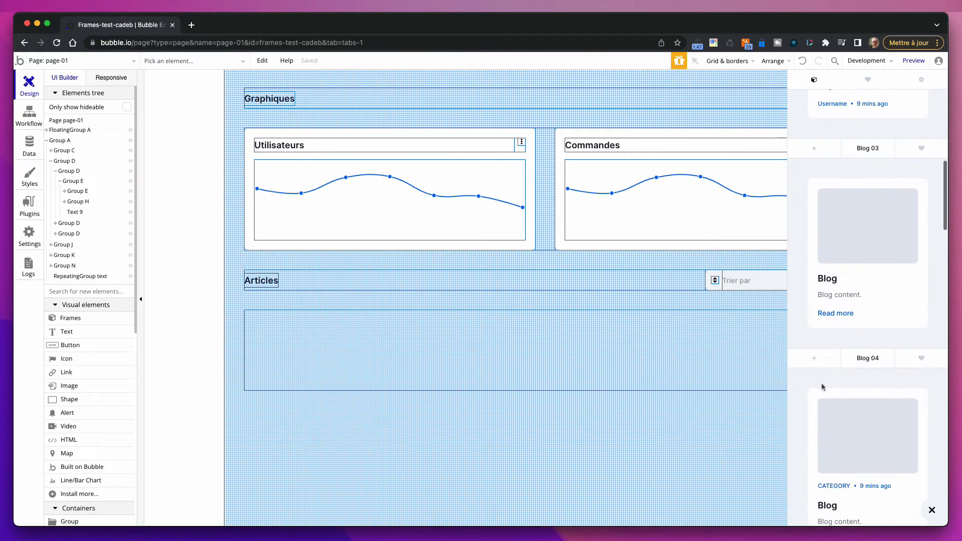
pyautogui.click(419, 355)
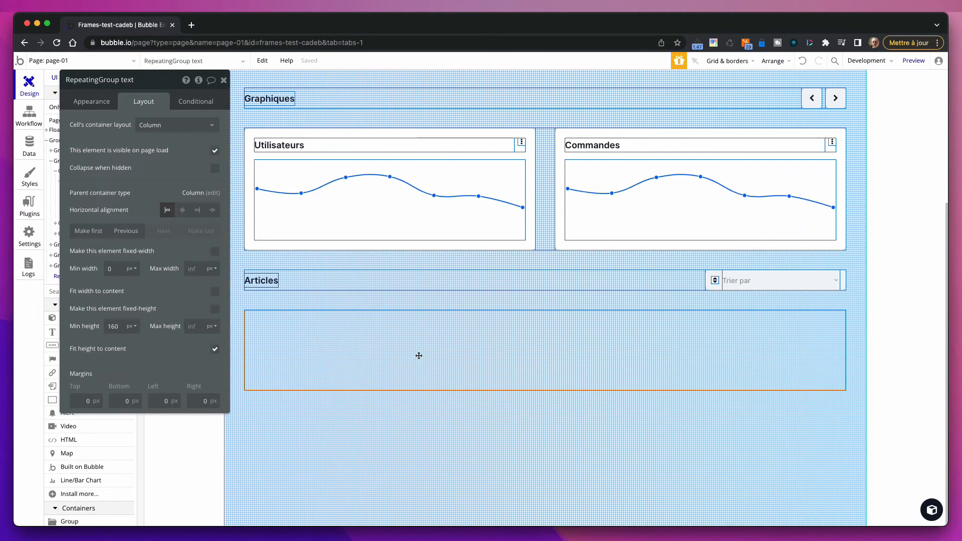
pyautogui.rightClick(447, 335)
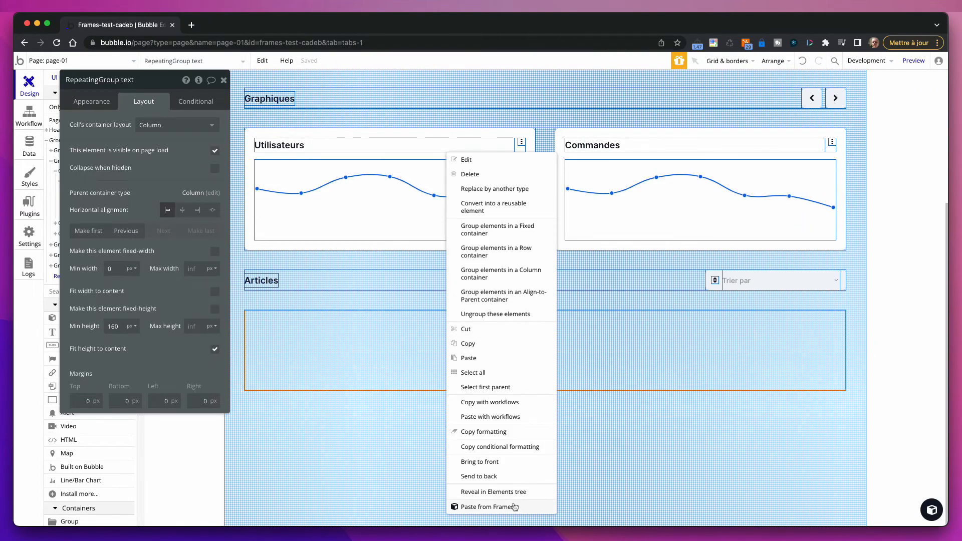
pyautogui.click(514, 507)
# Review the full page layout in the editor, from the navbar down to the blog card under Articles
pyautogui.scroll(-5, 757, 423)
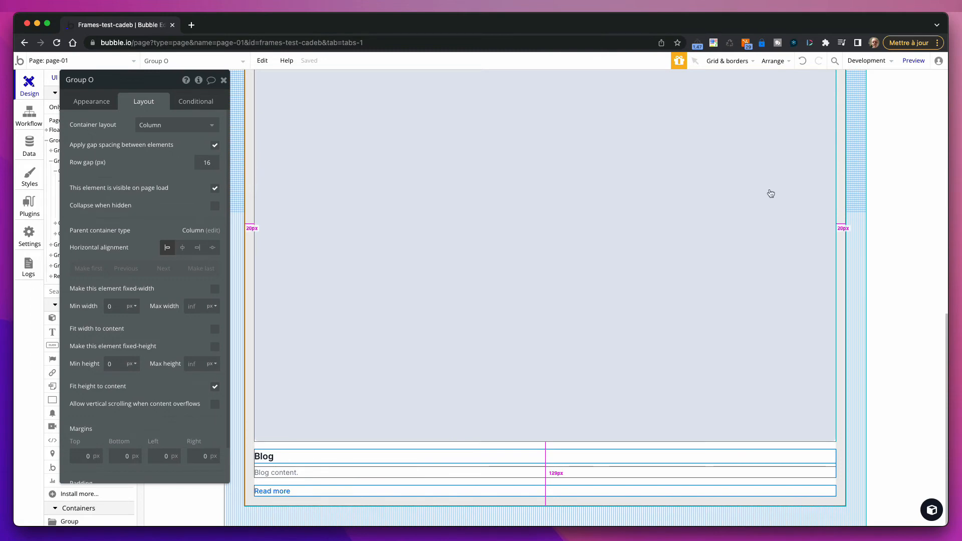
pyautogui.scroll(5, 678, 256)
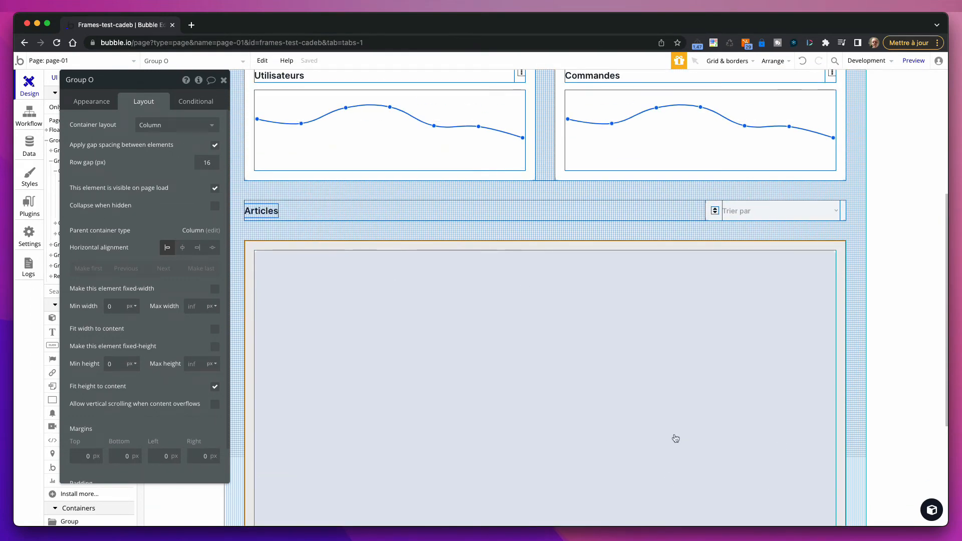
pyautogui.scroll(-3, 674, 439)
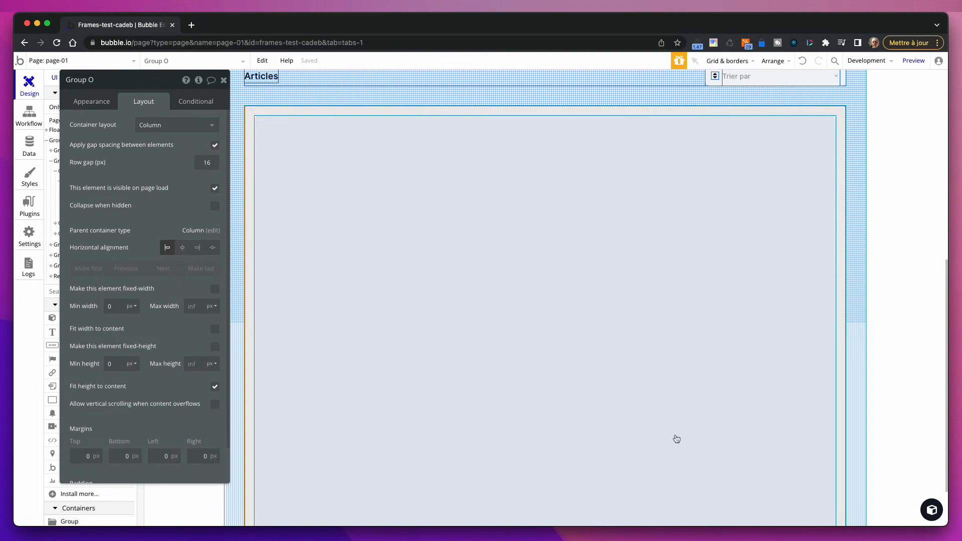
pyautogui.scroll(-3, 614, 407)
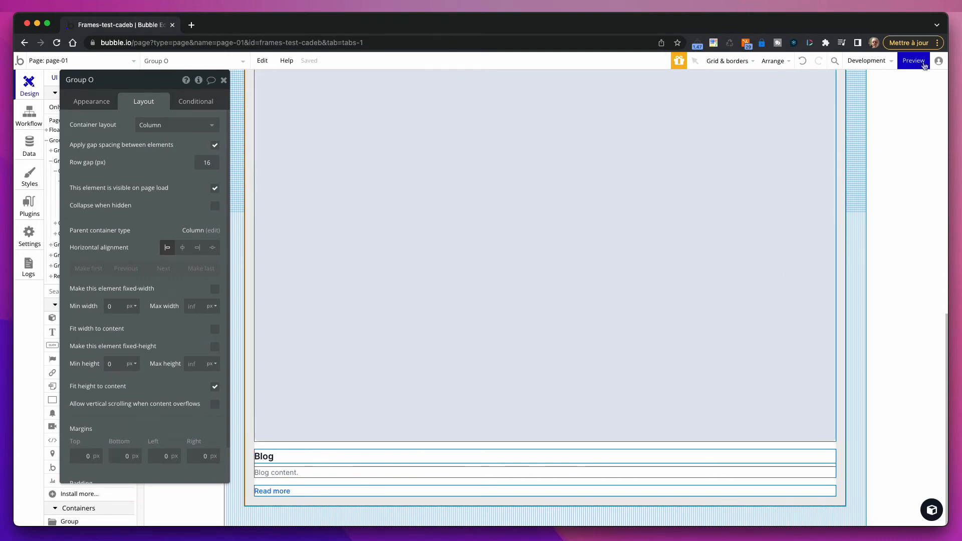
pyautogui.click(922, 245)
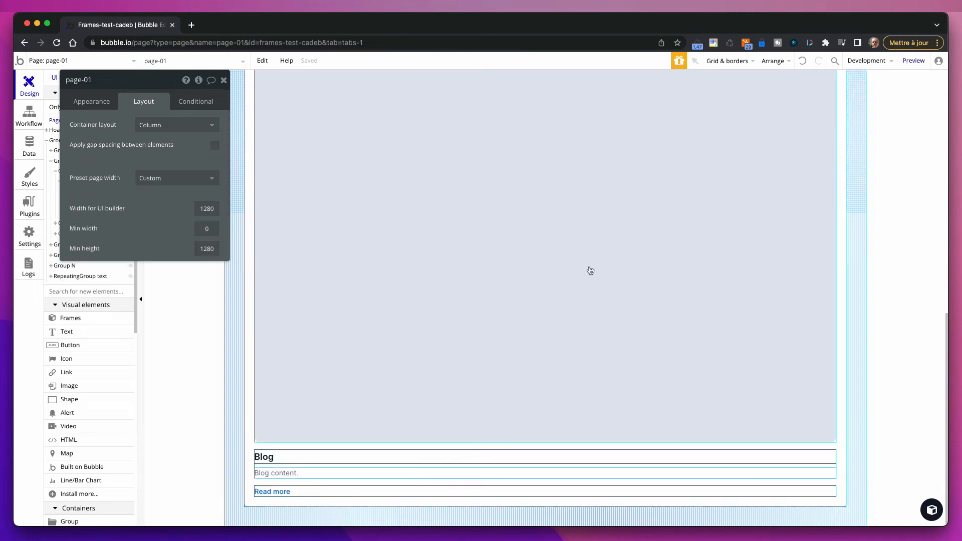
pyautogui.scroll(10, 590, 271)
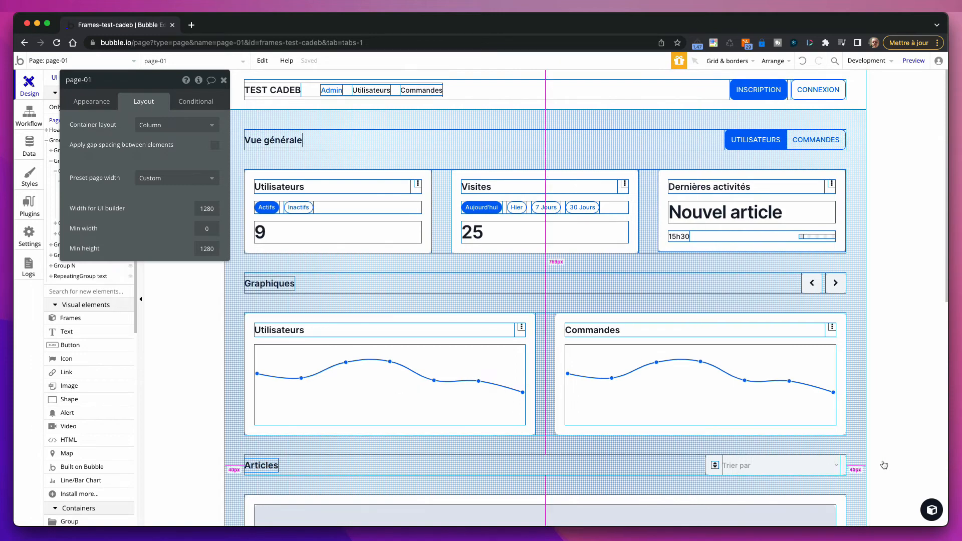
pyautogui.scroll(-5, 896, 445)
pyautogui.scroll(-5, 896, 446)
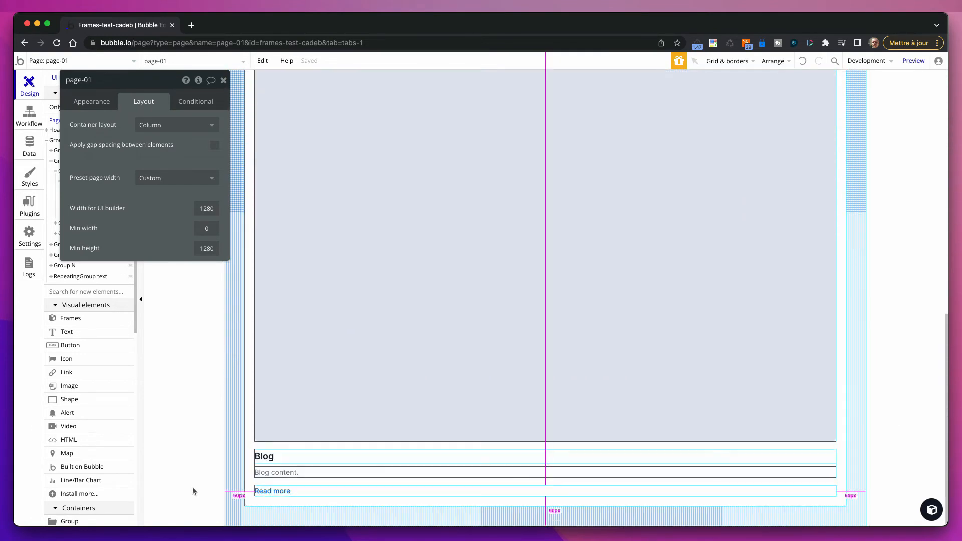
pyautogui.scroll(10, 650, 213)
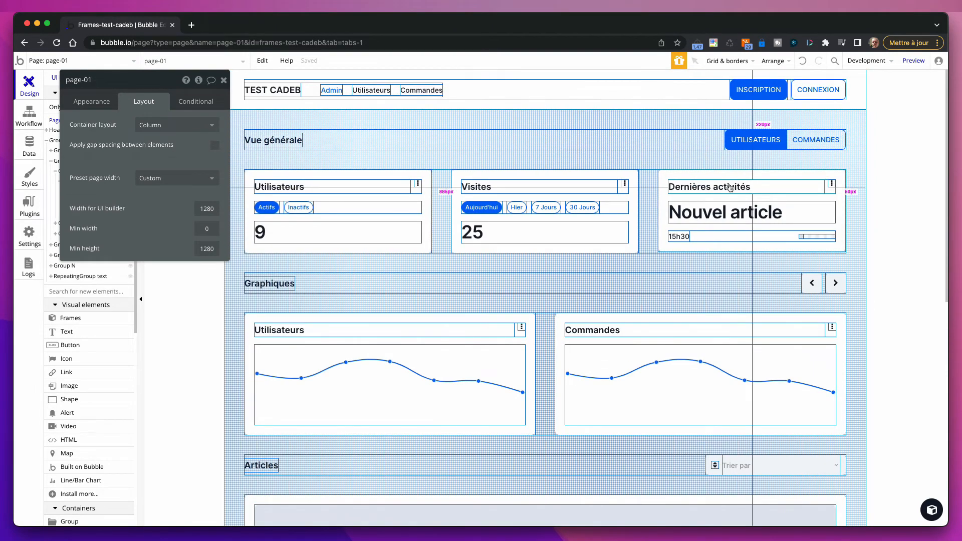
# Preview page-01 in the browser and examine its metric cards and charts
pyautogui.click(904, 64)
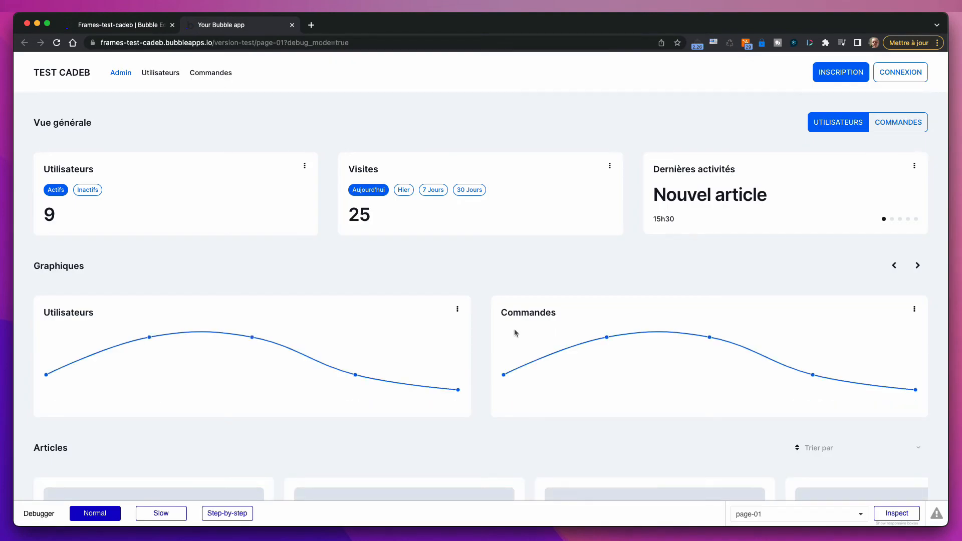
pyautogui.scroll(-8, 514, 332)
pyautogui.scroll(8, 440, 410)
pyautogui.moveTo(764, 193); pyautogui.dragTo(653, 191)
pyautogui.click(649, 190)
pyautogui.click(725, 99)
pyautogui.click(730, 315)
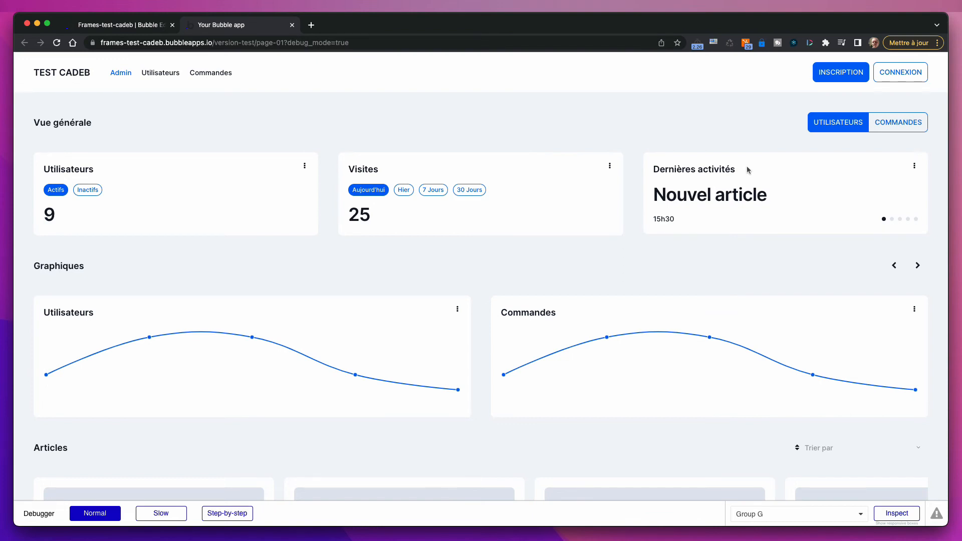
pyautogui.doubleClick(377, 169)
pyautogui.moveTo(102, 173); pyautogui.dragTo(40, 167)
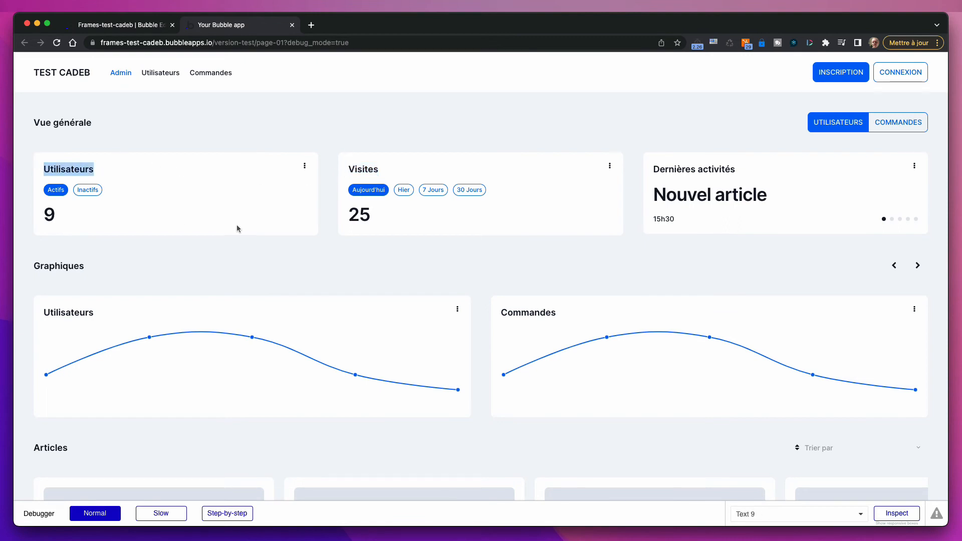
# Test the Articles section's sort dropdown in the preview by choosing Statut
pyautogui.scroll(-5, 331, 408)
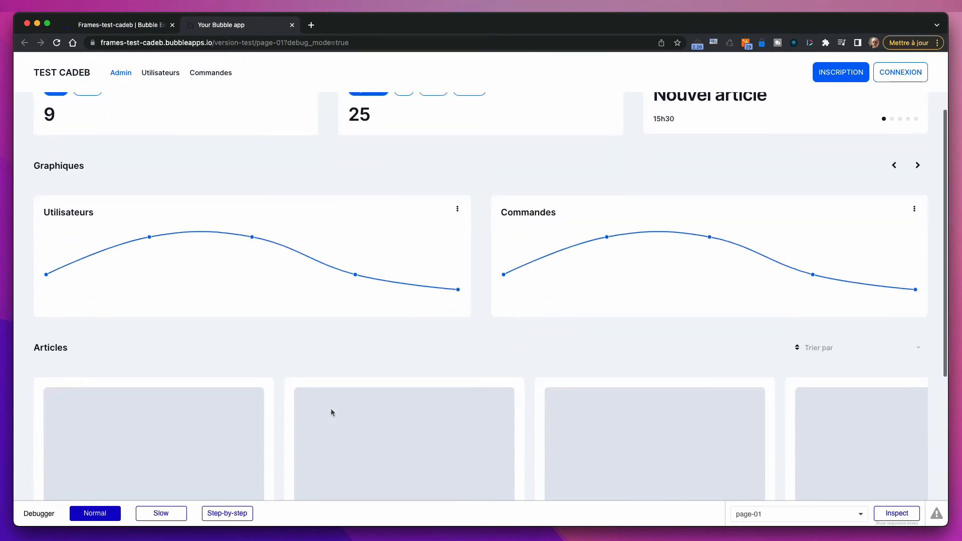
pyautogui.scroll(-5, 700, 288)
pyautogui.scroll(3, 699, 289)
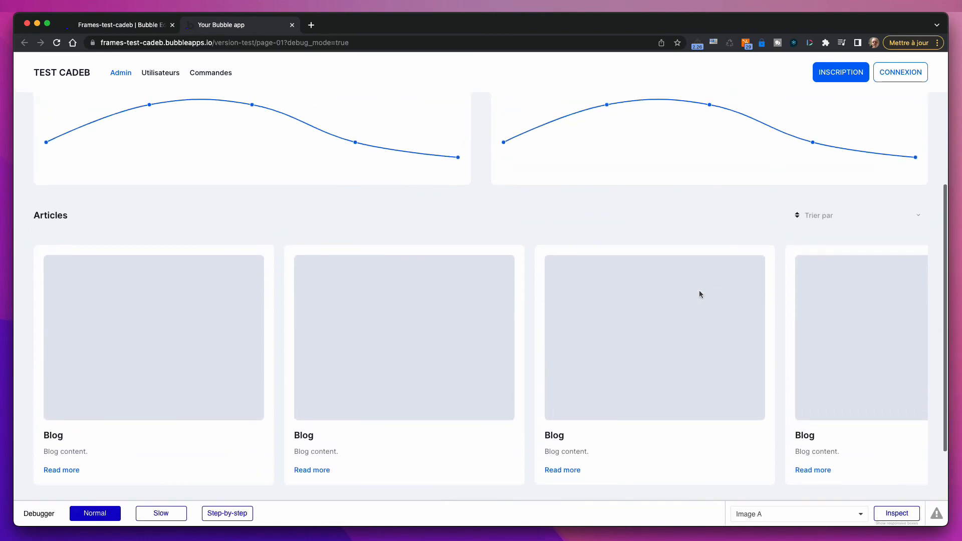
pyautogui.click(860, 213)
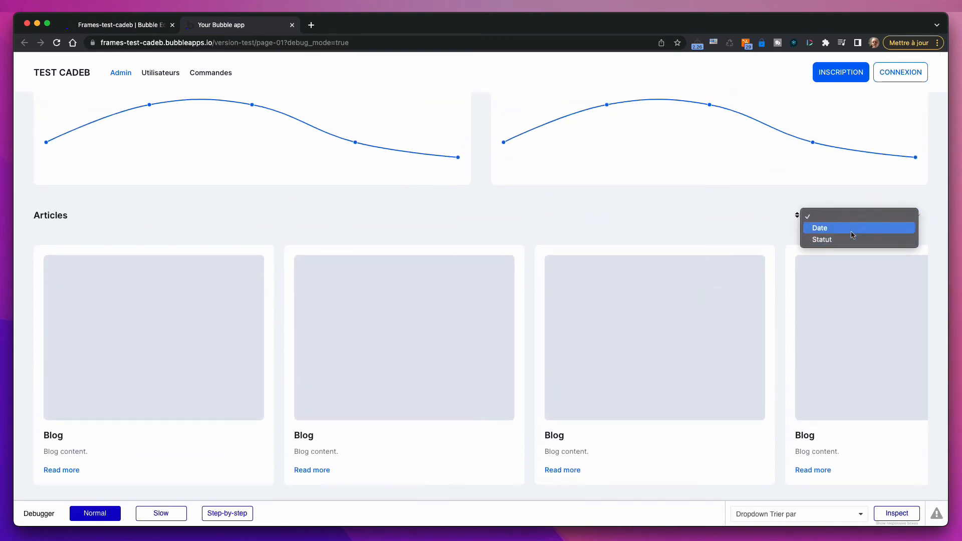
pyautogui.click(853, 235)
pyautogui.click(857, 215)
pyautogui.click(857, 217)
# Check the horizontal scrolling of the blog cards in the previewed Articles section in both directions
pyautogui.scroll(-3, 398, 339)
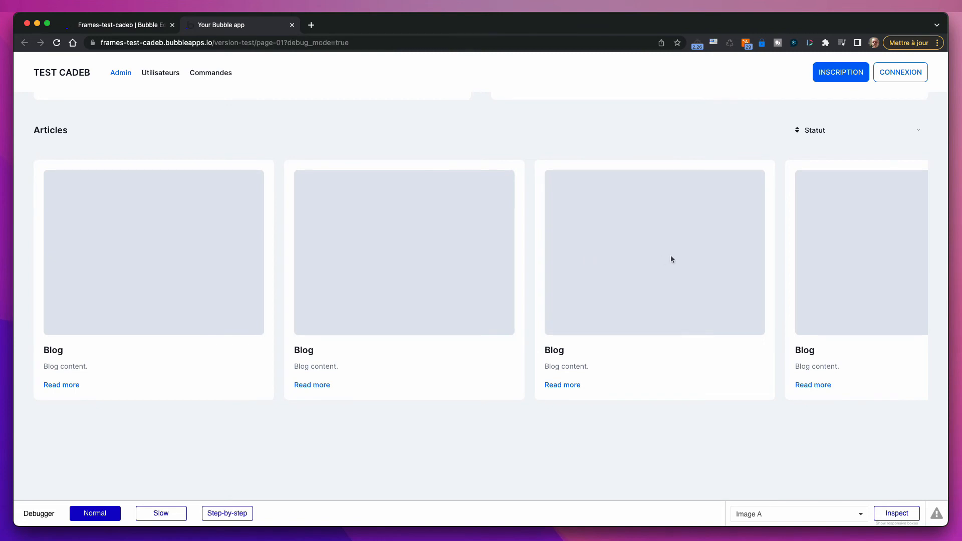
pyautogui.scroll(-1, 712, 254)
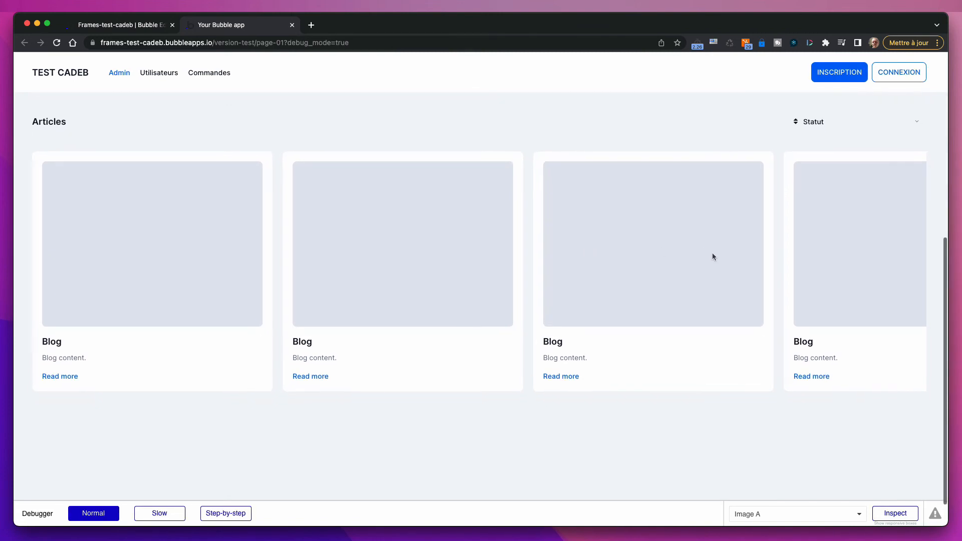
pyautogui.hscroll(3, 743, 270)
pyautogui.hscroll(5, 741, 269)
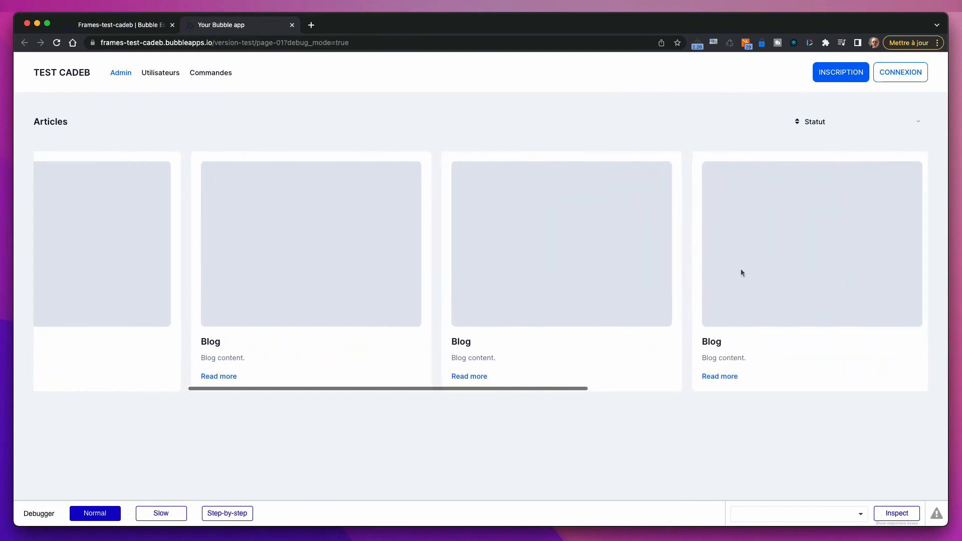
pyautogui.hscroll(5, 740, 268)
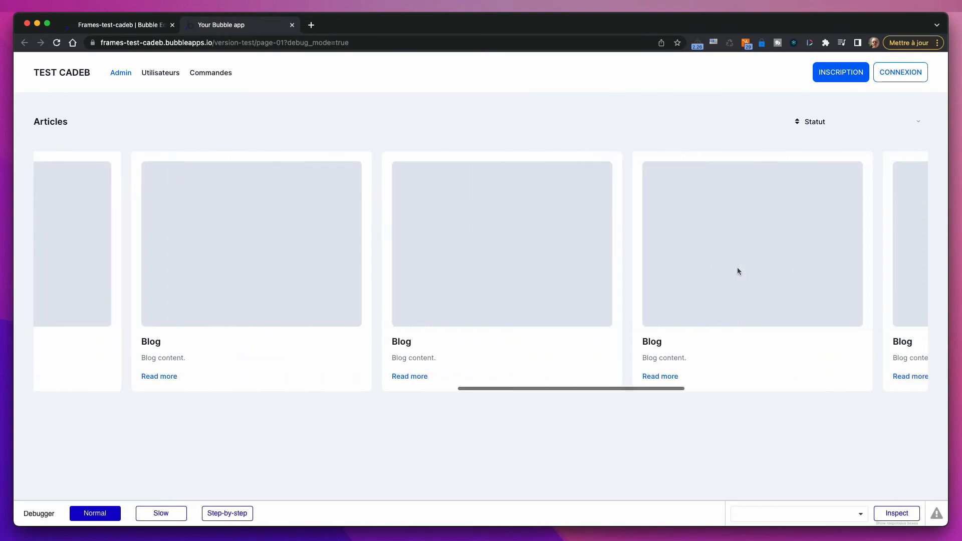
pyautogui.hscroll(-10, 735, 270)
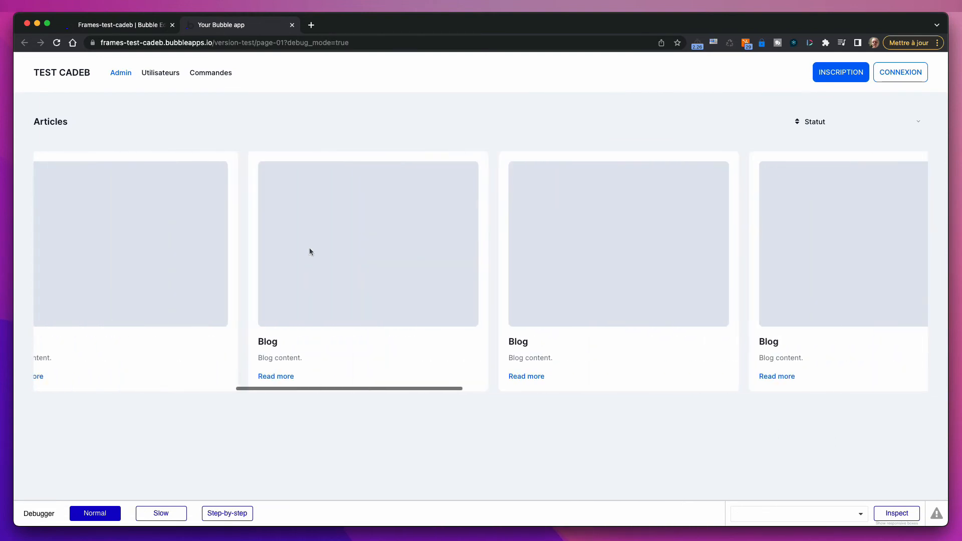
# Review the whole previewed page from the general overview down to Articles, scrolling through the blog cards and back to the first one
pyautogui.hscroll(-5, 160, 243)
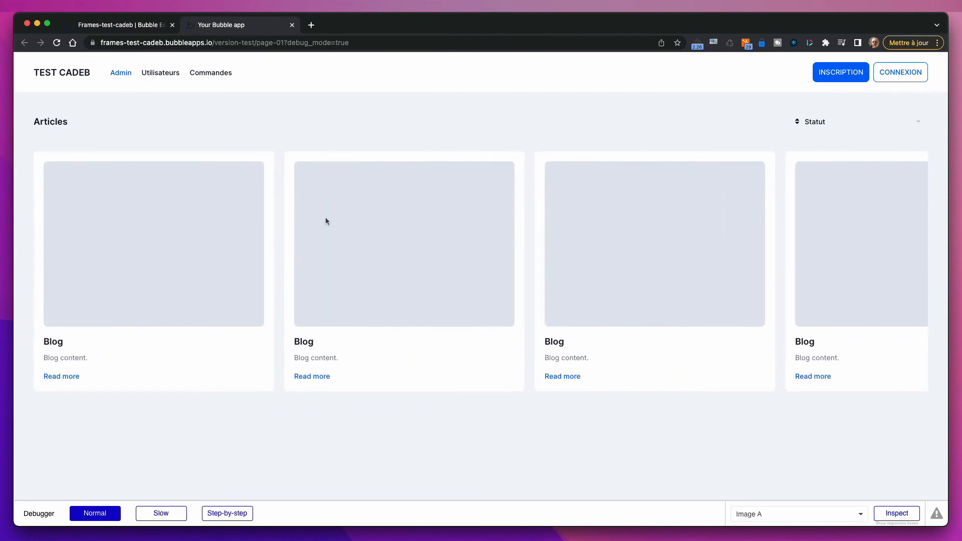
pyautogui.scroll(3, 324, 217)
pyautogui.scroll(5, 296, 372)
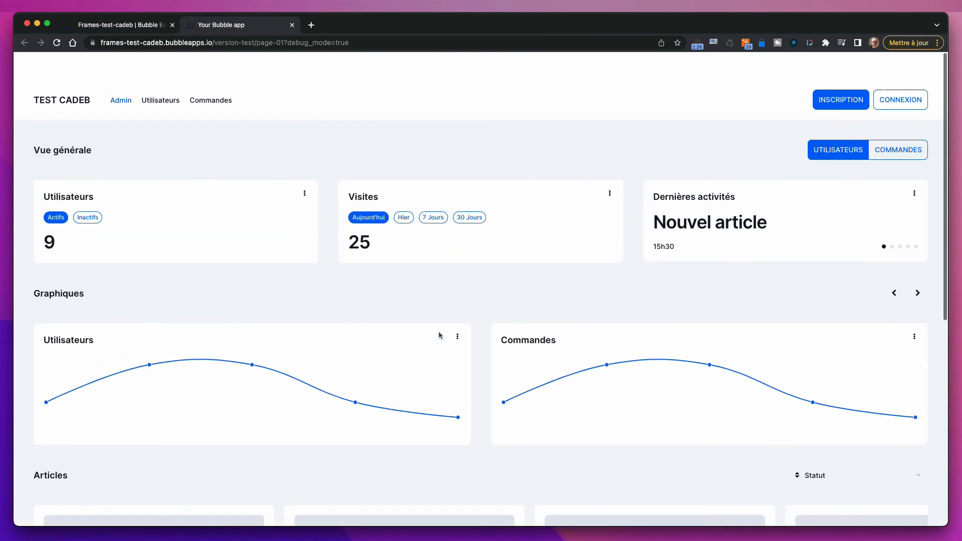
pyautogui.scroll(-10, 525, 406)
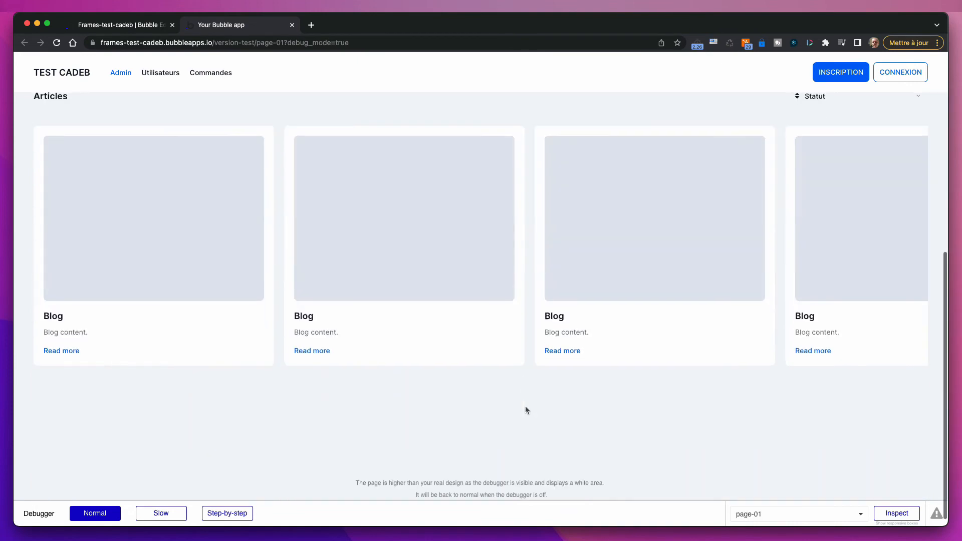
pyautogui.scroll(2, 525, 406)
pyautogui.scroll(-2, 525, 406)
pyautogui.hscroll(10, 640, 313)
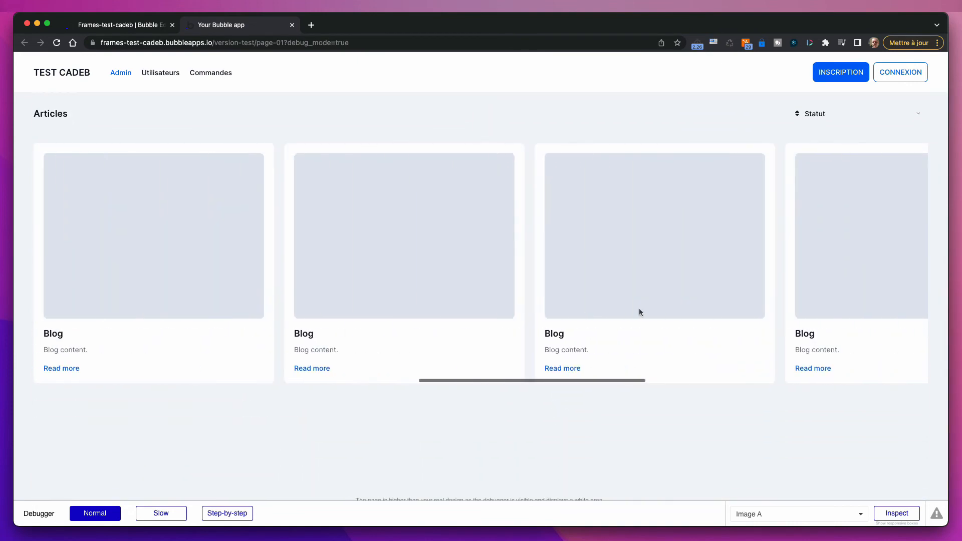
pyautogui.hscroll(-10, 638, 309)
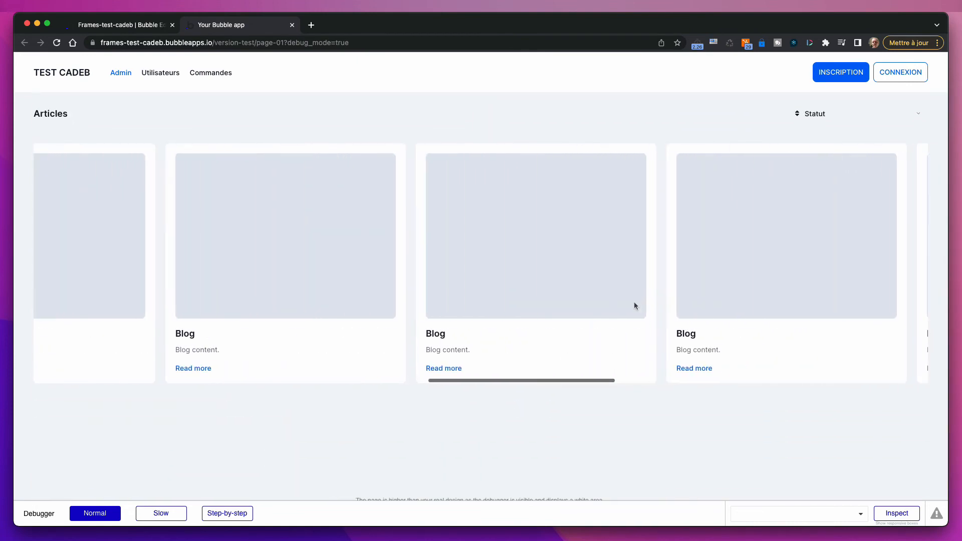
pyautogui.hscroll(-3, 591, 301)
pyautogui.scroll(8, 517, 403)
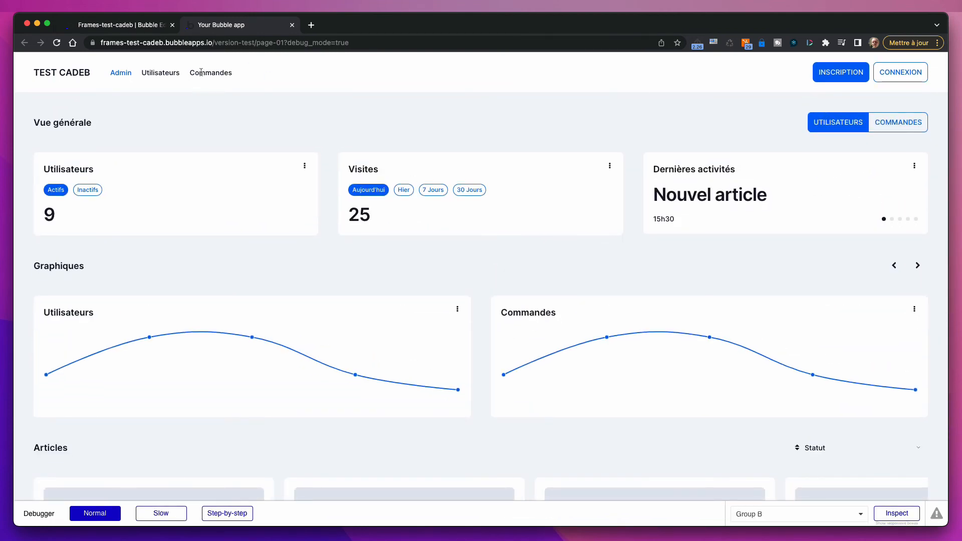
# Return to the page editor and examine the Frames library's UI elements, including the Input variants, and its Components categories
pyautogui.click(138, 25)
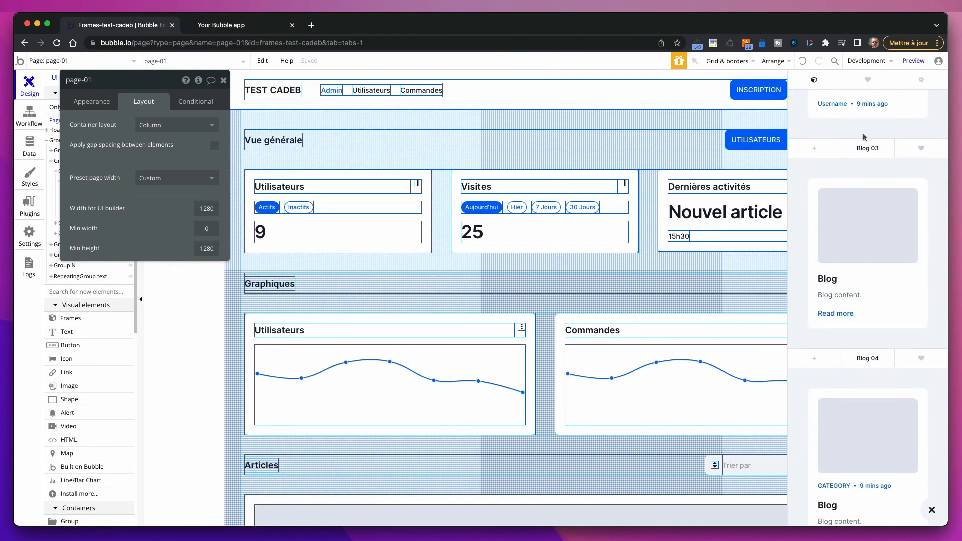
pyautogui.click(807, 99)
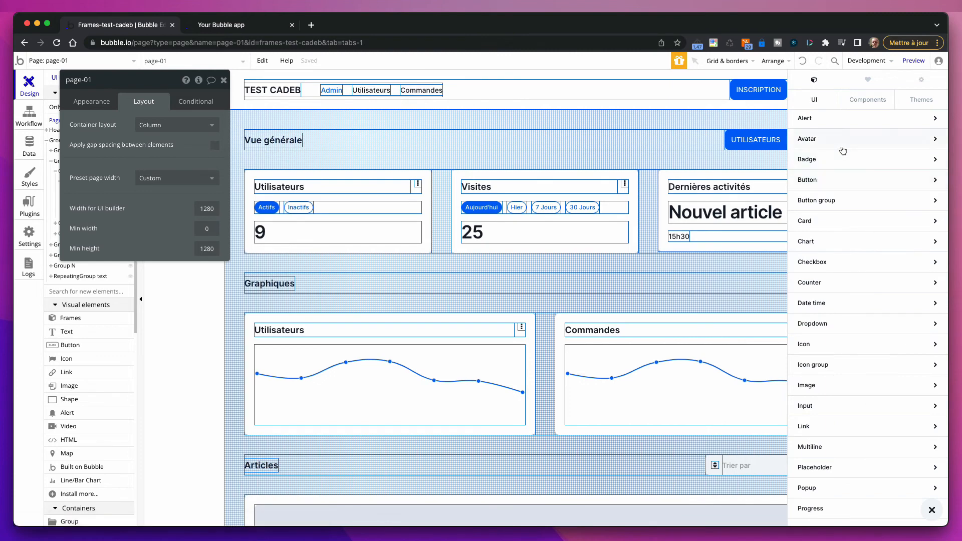
pyautogui.scroll(-2, 850, 363)
pyautogui.click(853, 356)
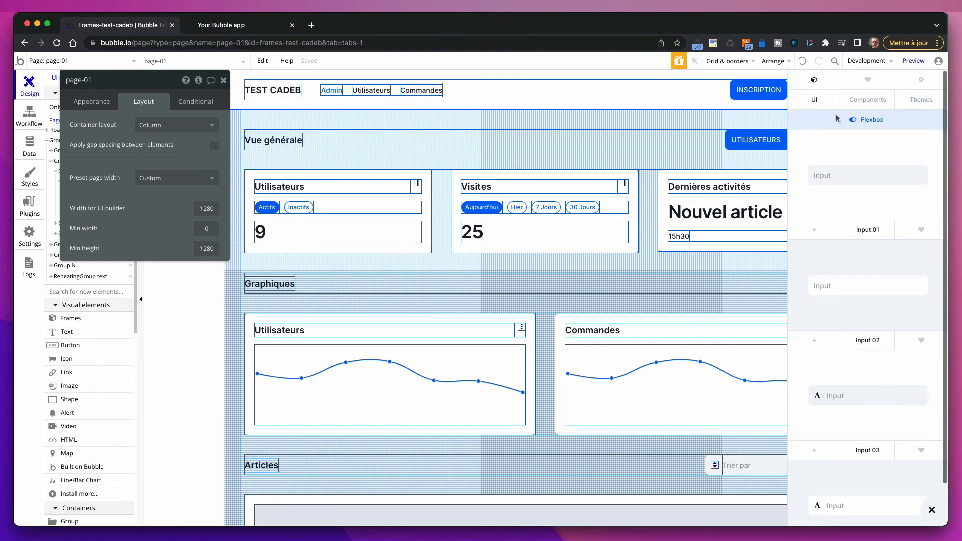
pyautogui.click(856, 100)
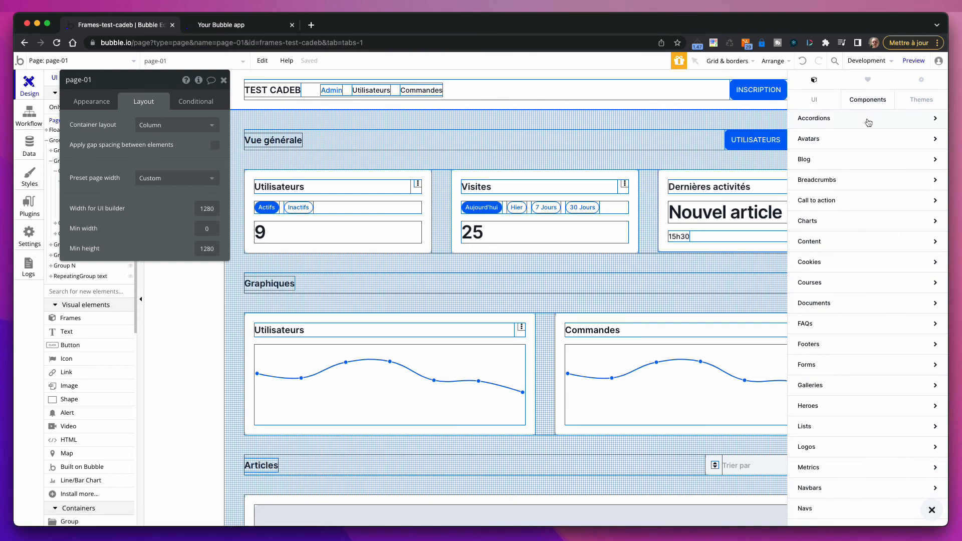
pyautogui.scroll(-1, 858, 456)
pyautogui.scroll(-3, 856, 452)
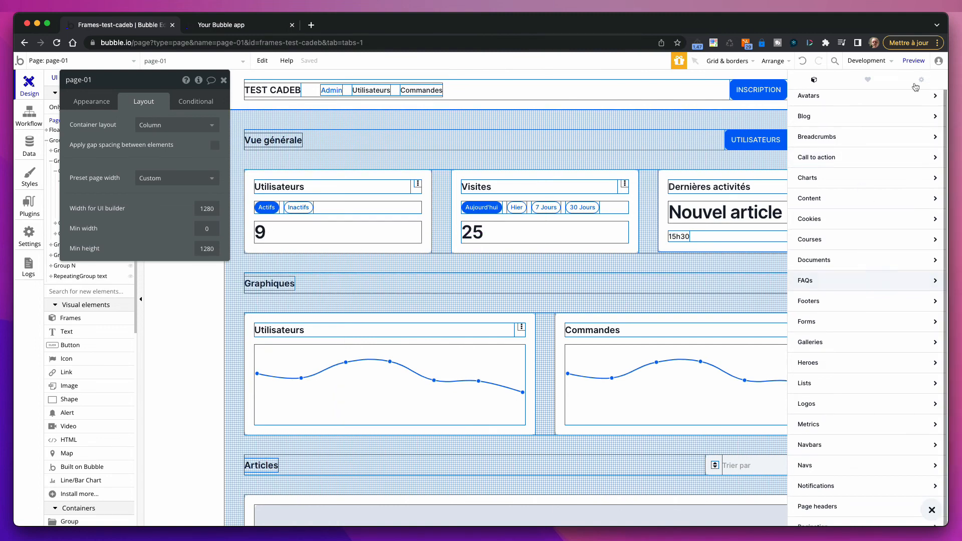
# Browse the Base page layouts among the Frames themes and try adding Base 01 as a new page, cancelling before creation
pyautogui.scroll(2, 927, 125)
pyautogui.click(928, 98)
pyautogui.scroll(-15, 852, 296)
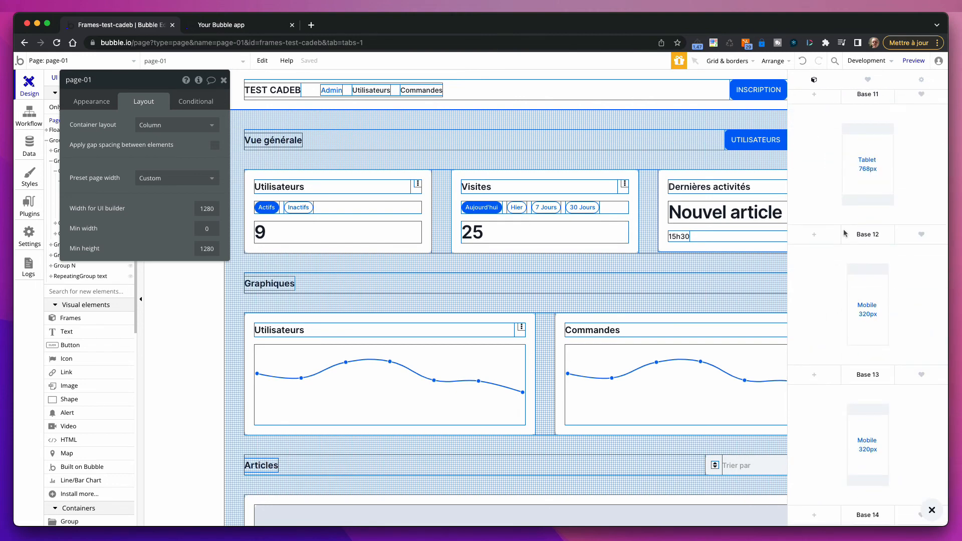
pyautogui.scroll(15, 871, 211)
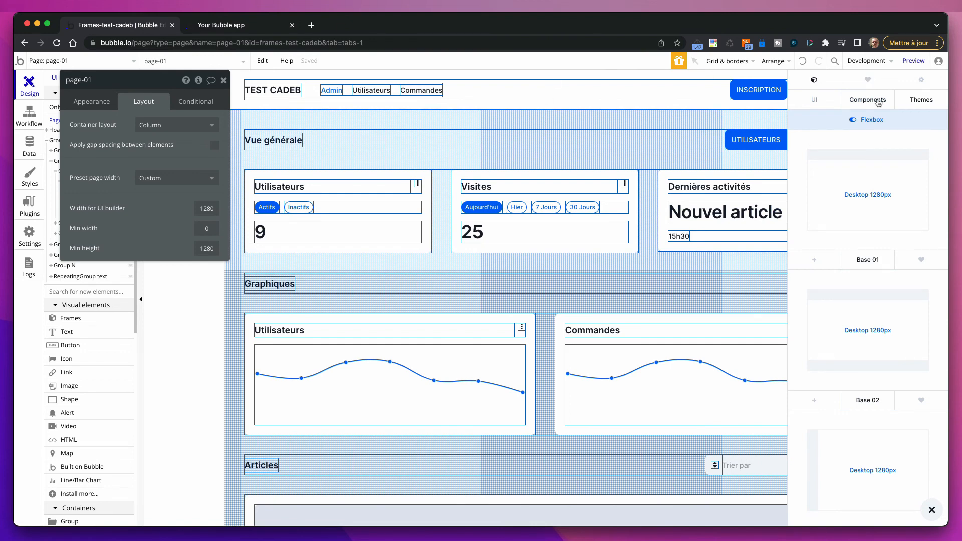
pyautogui.click(815, 261)
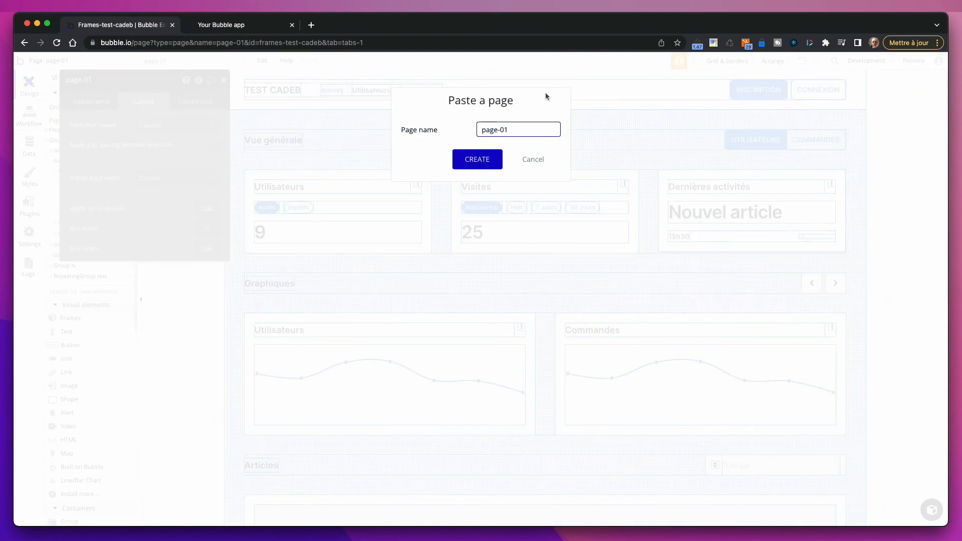
pyautogui.click(530, 159)
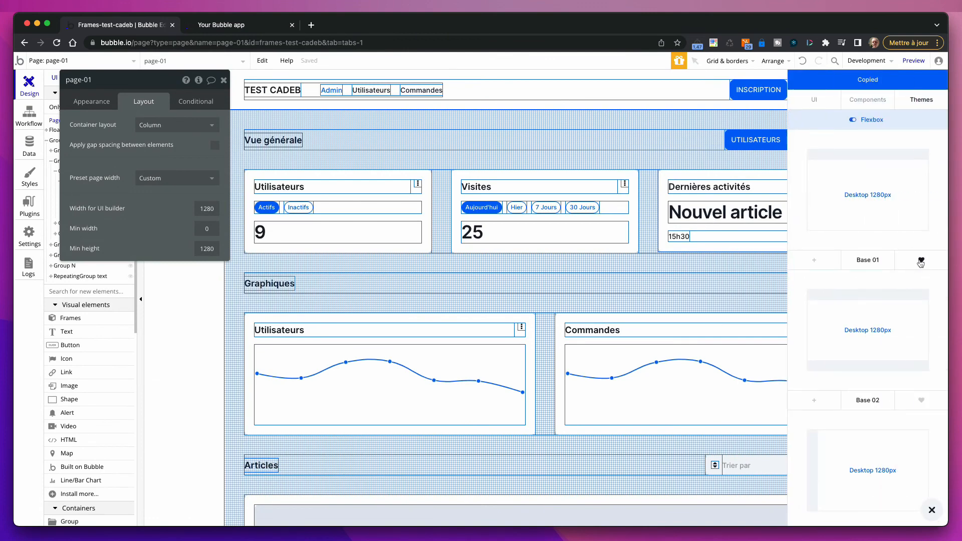
# Mark the Base 01 theme as a favourite, open the favourite themes and remove it from them again
pyautogui.click(921, 261)
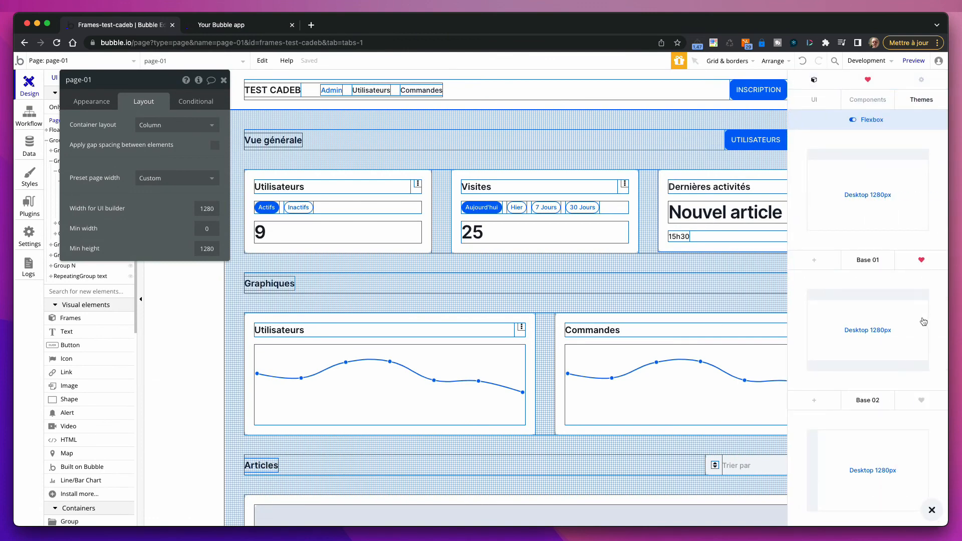
pyautogui.click(813, 80)
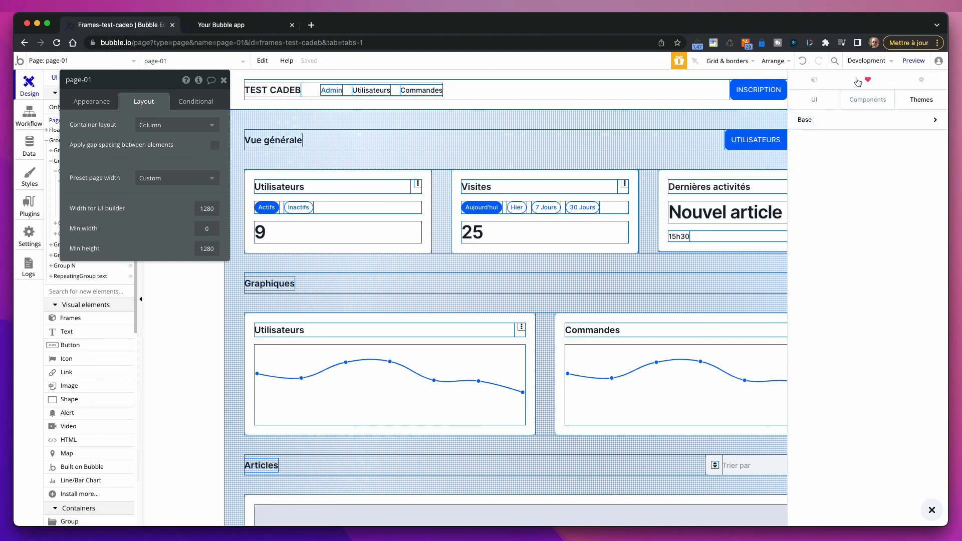
pyautogui.click(867, 80)
pyautogui.click(923, 261)
pyautogui.click(815, 101)
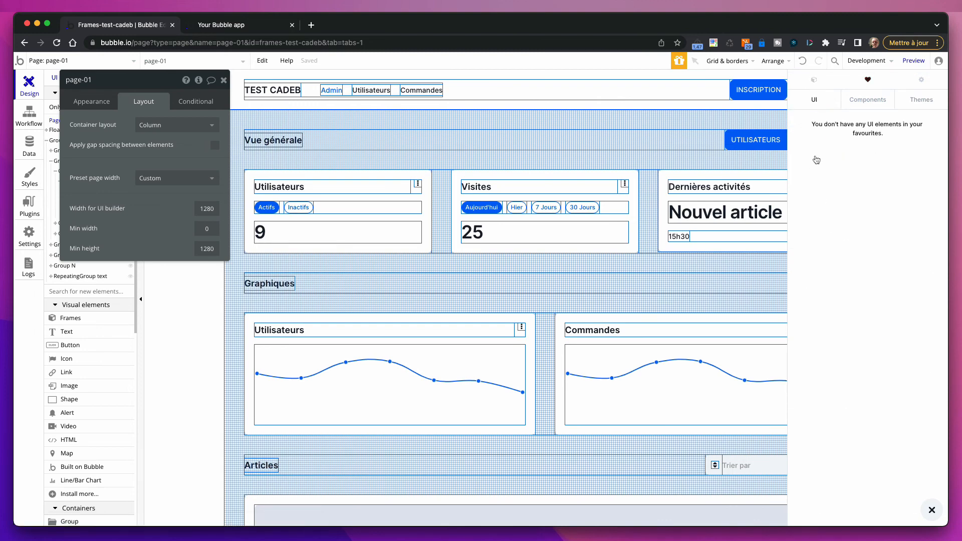
# Mark Button 05 from the Button elements as a favourite, open the favourite buttons and remove it again
pyautogui.click(802, 77)
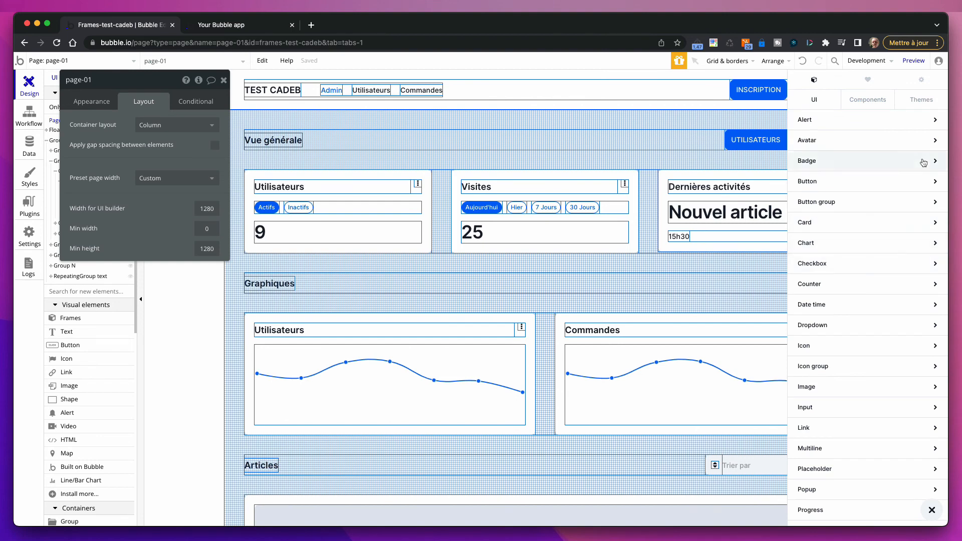
pyautogui.click(918, 182)
pyautogui.scroll(-6, 865, 394)
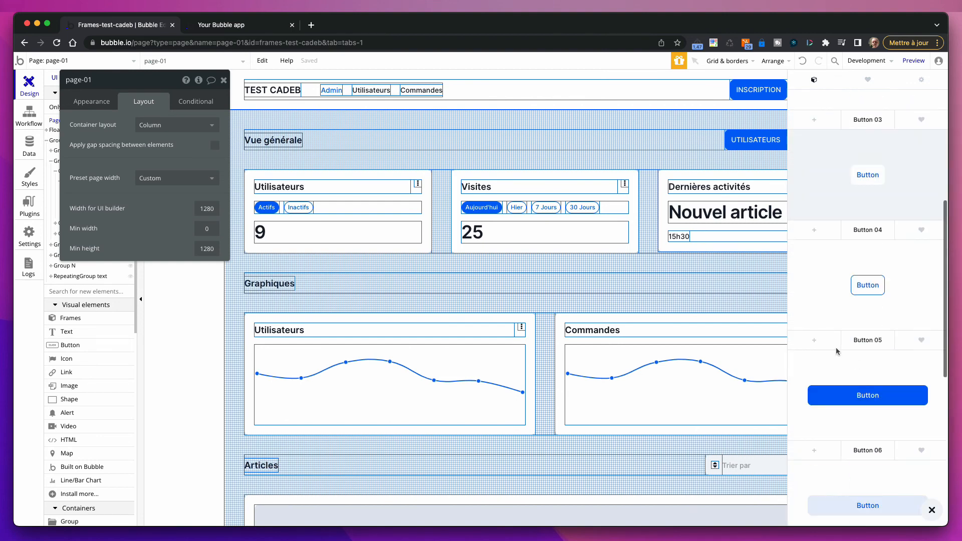
pyautogui.click(921, 339)
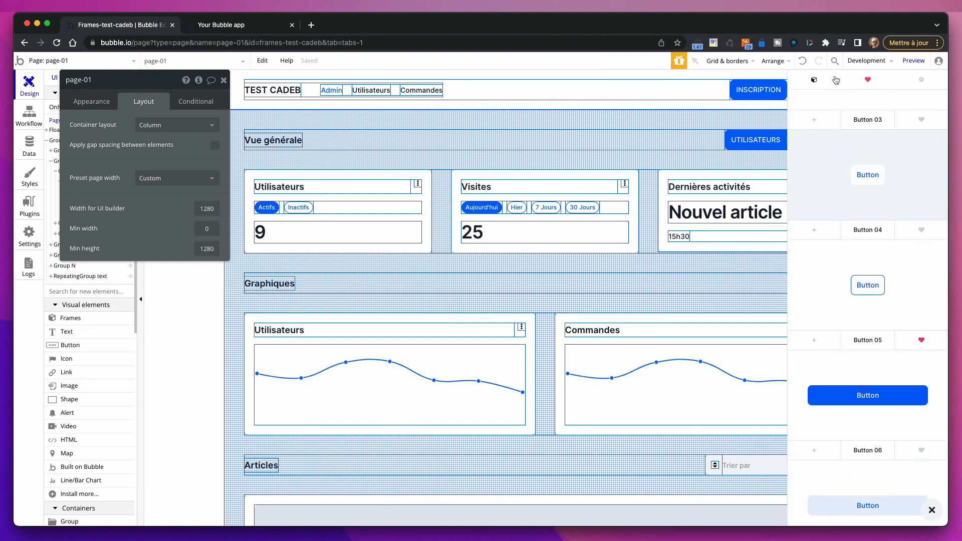
pyautogui.click(814, 80)
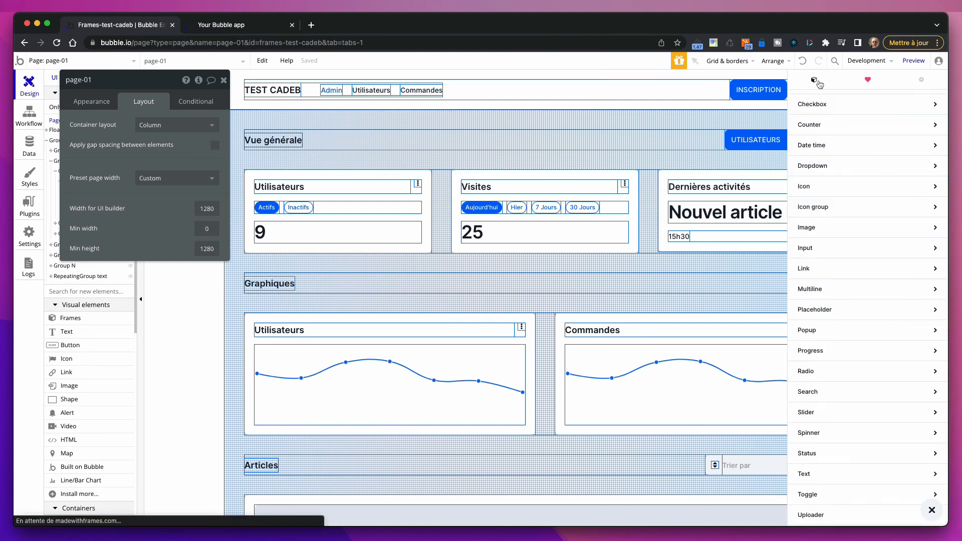
pyautogui.click(868, 80)
pyautogui.click(908, 122)
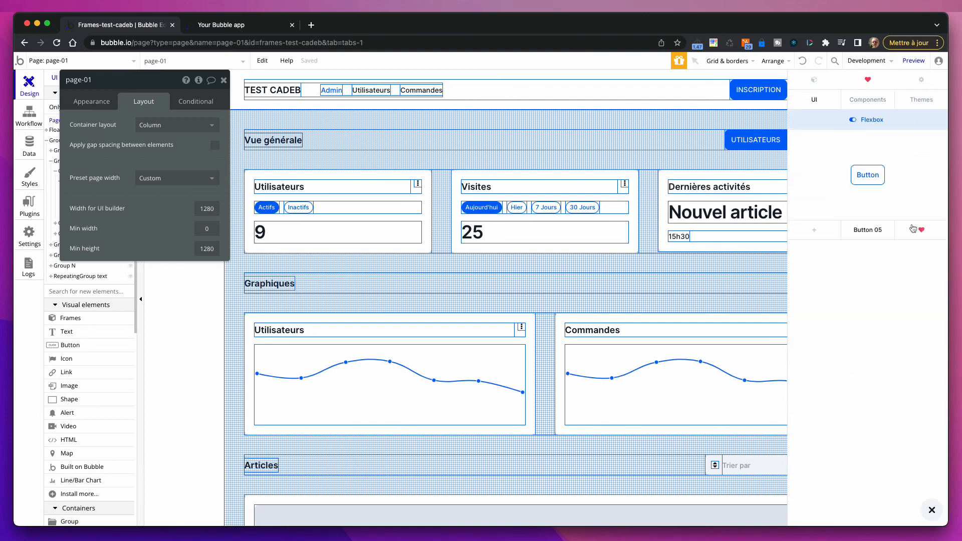
pyautogui.click(919, 232)
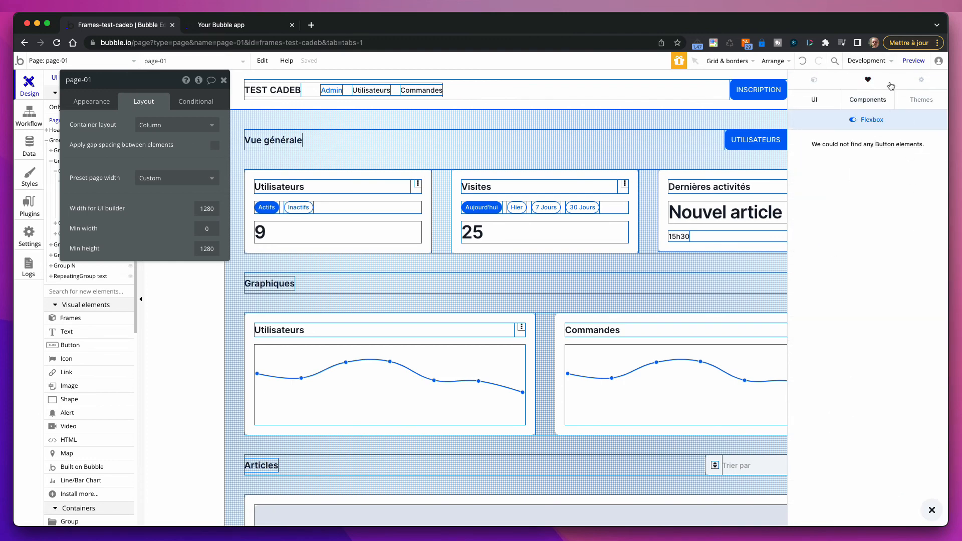
# Examine the Frames settings, expanding the Account section for changing the email and the Security section for changing the password
pyautogui.click(922, 80)
pyautogui.click(925, 100)
pyautogui.click(925, 101)
pyautogui.click(924, 120)
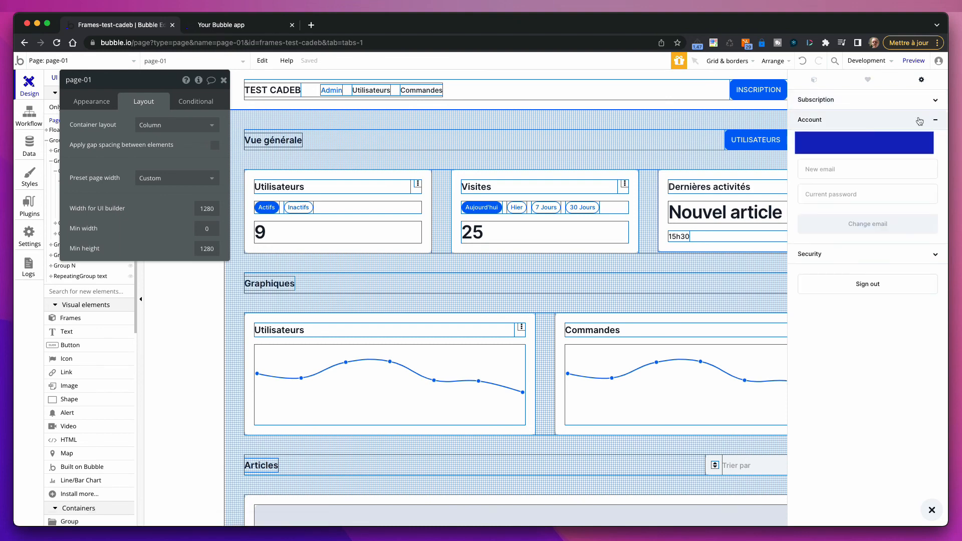
pyautogui.click(922, 120)
pyautogui.click(905, 140)
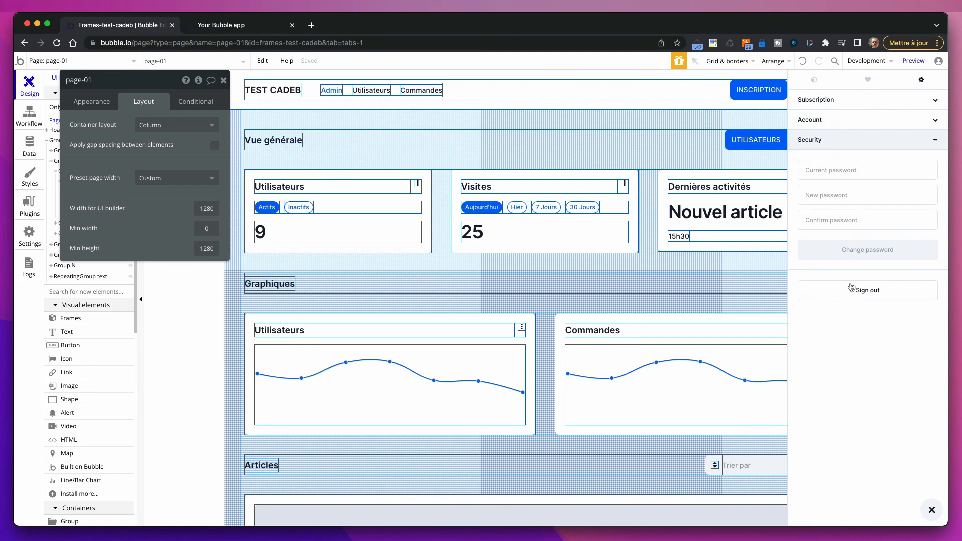
# Look through the Frames library's list of UI element categories, from Alert down to Uploader
pyautogui.click(814, 79)
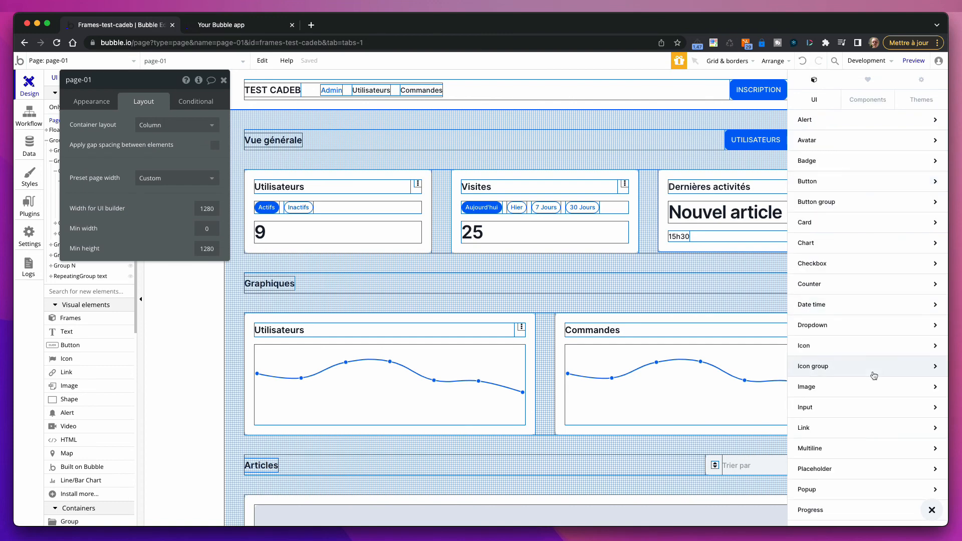
pyautogui.scroll(-3, 882, 431)
pyautogui.scroll(2, 854, 198)
pyautogui.scroll(2, 854, 199)
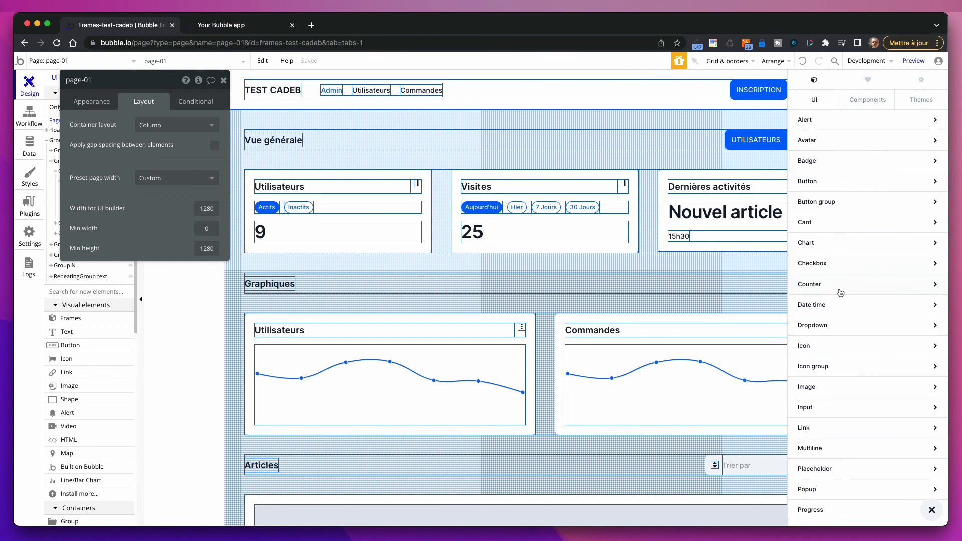
pyautogui.scroll(-1, 841, 293)
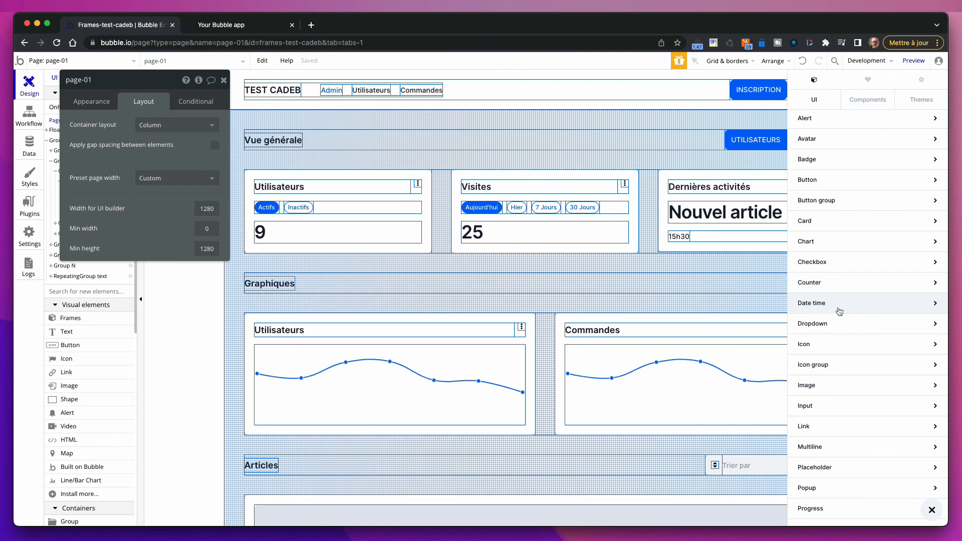
pyautogui.scroll(-3, 847, 396)
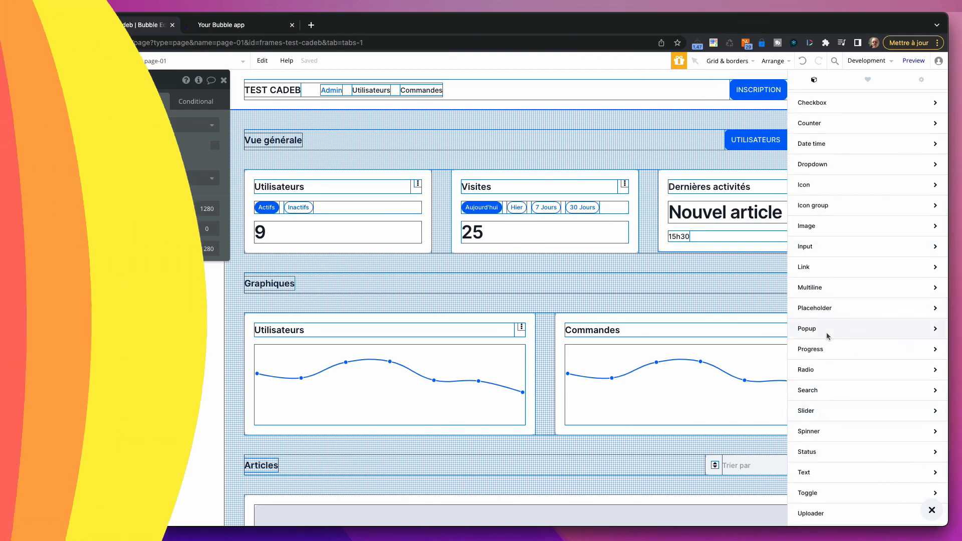